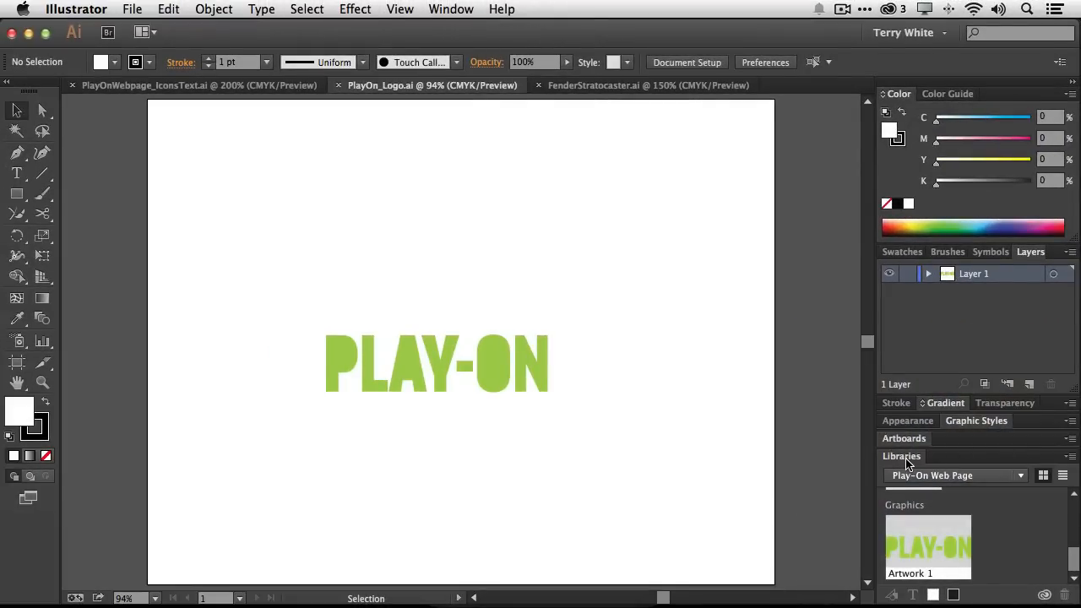
Create a new library named Play-On Assets
left_click(966, 478)
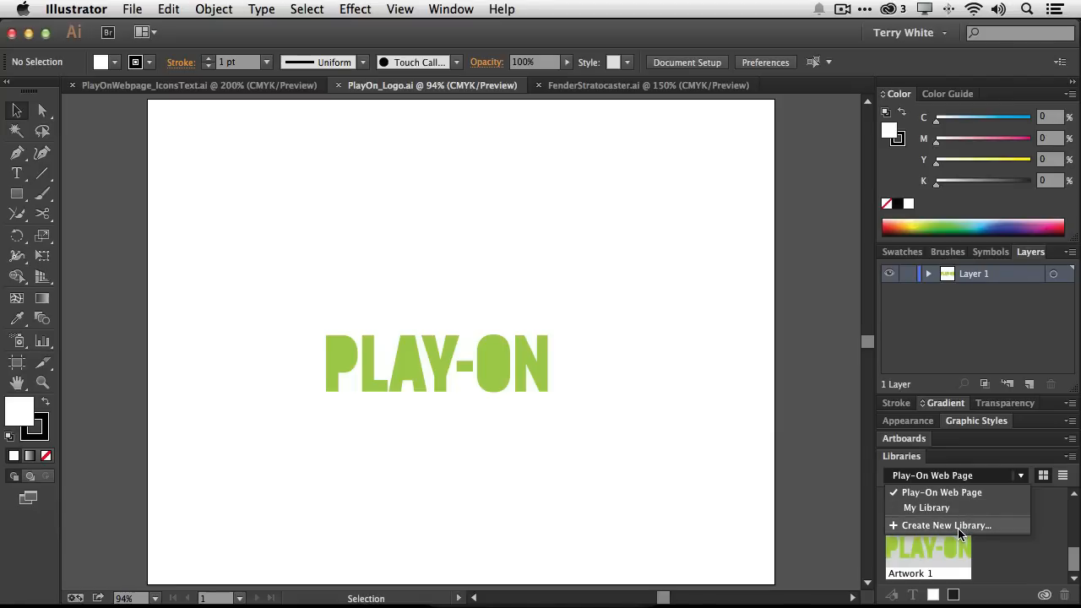
left_click(958, 527)
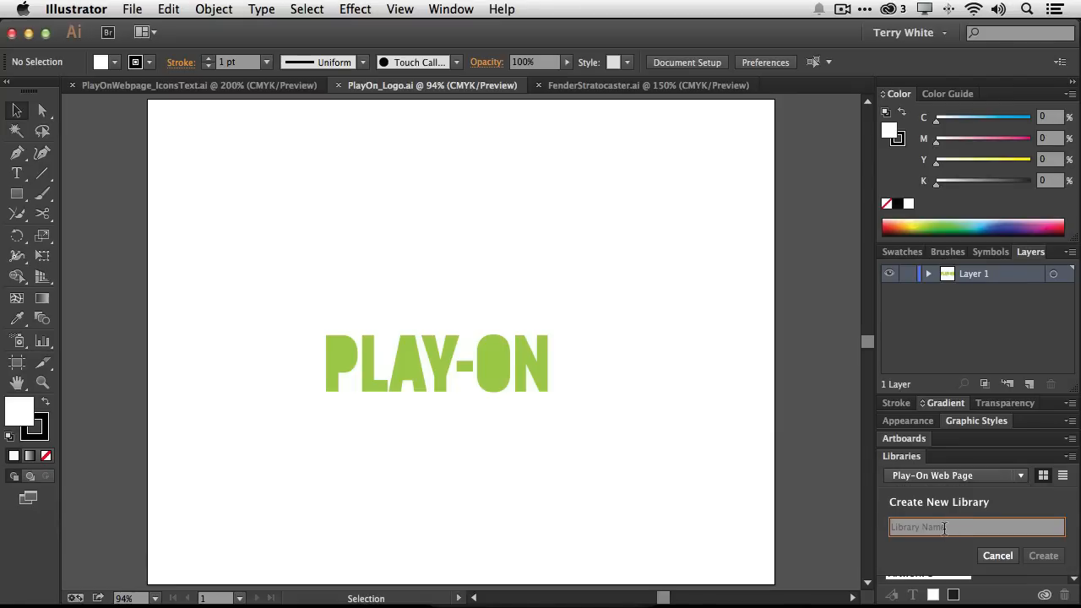
type("Play-On Assets")
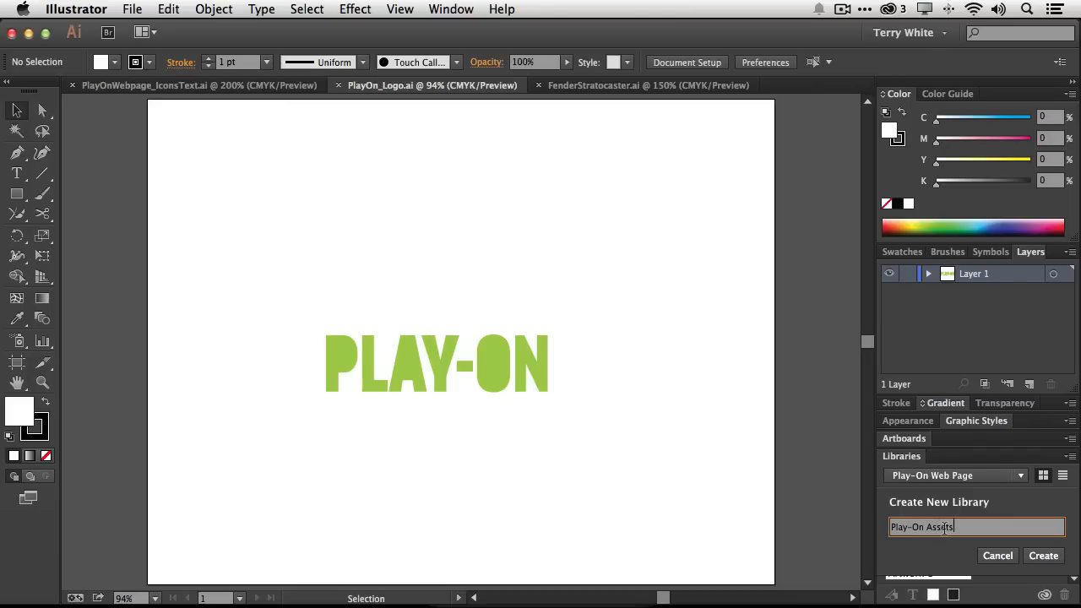
left_click(1032, 556)
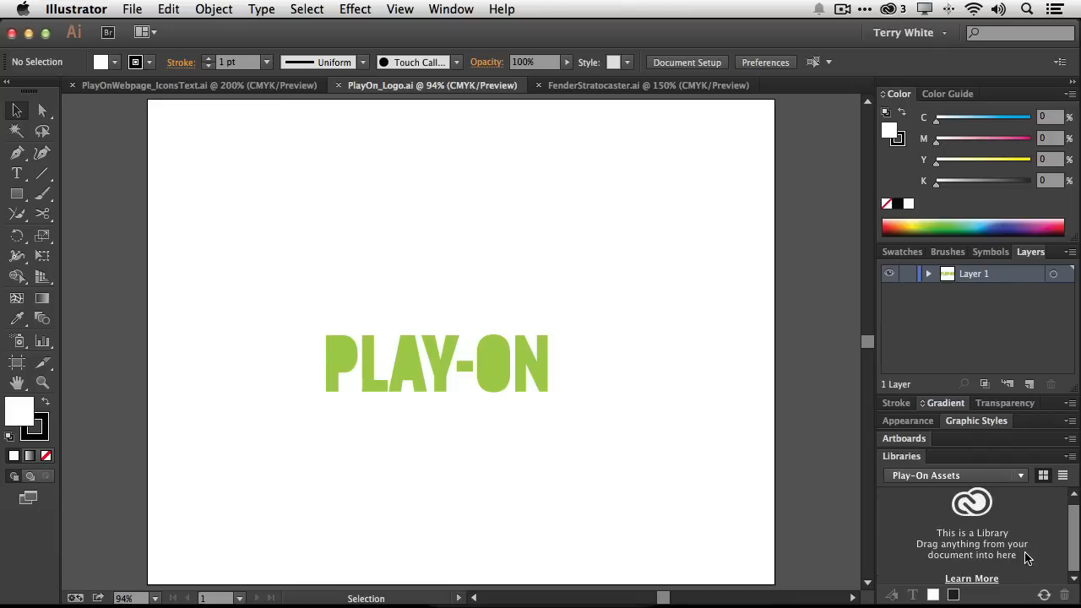
Select the PLAY-ON logo and add it to the library as a graphic
left_click_drag(968, 446, 964, 413)
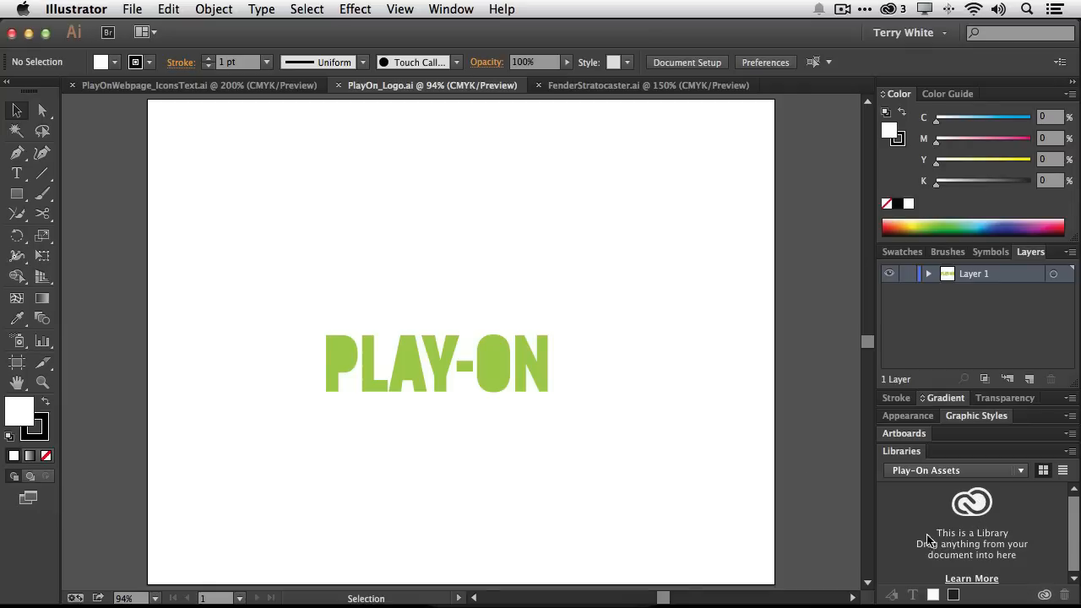
left_click(14, 116)
left_click(436, 369)
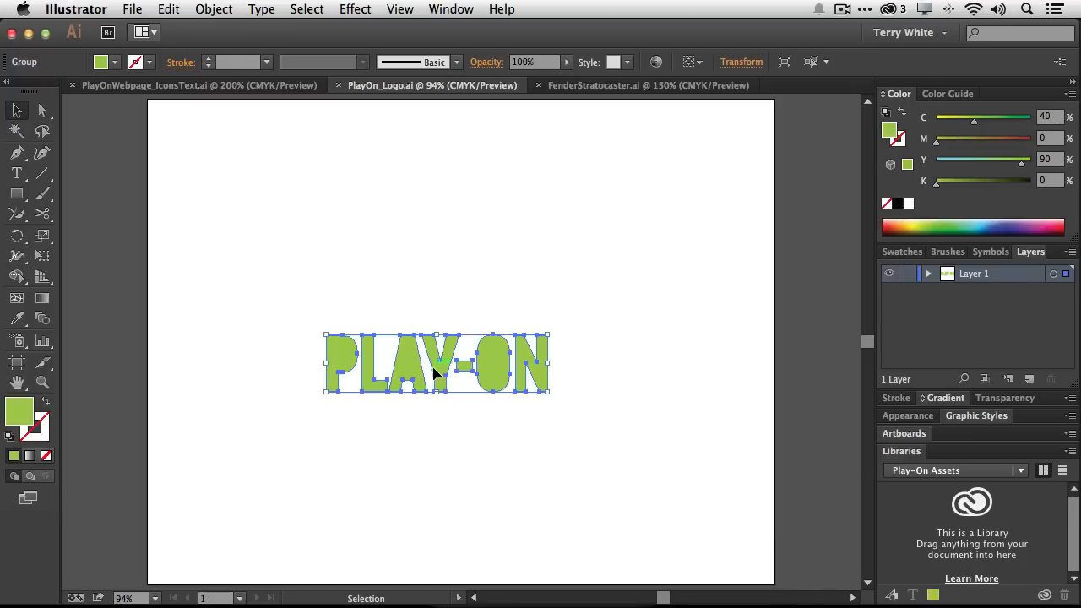
left_click(893, 597)
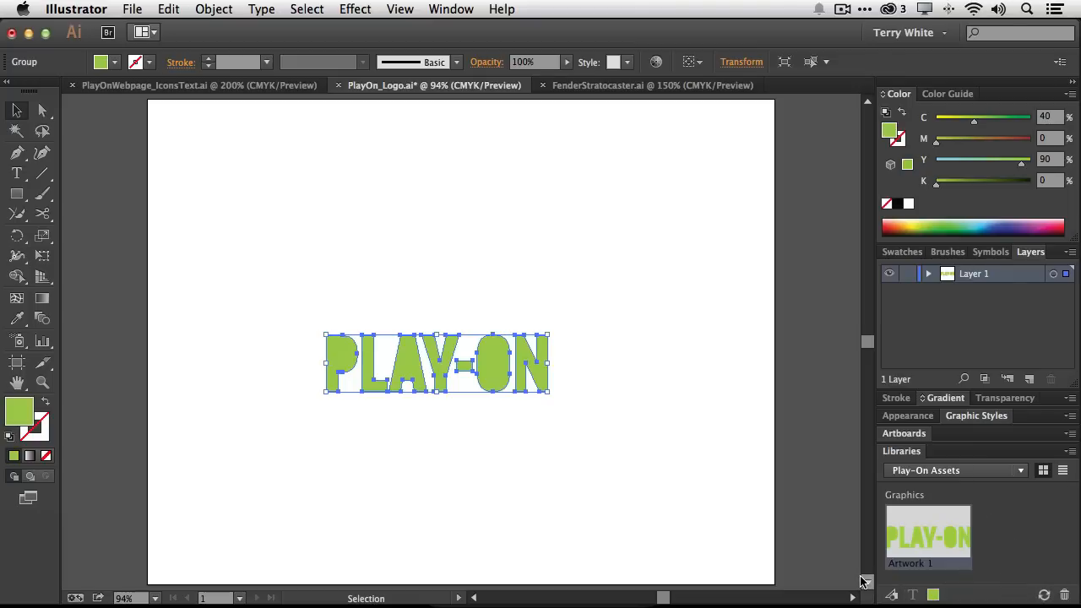
Rename the logo graphic Play-On Logo and add the logo's green fill colour to the library
double_click(908, 566)
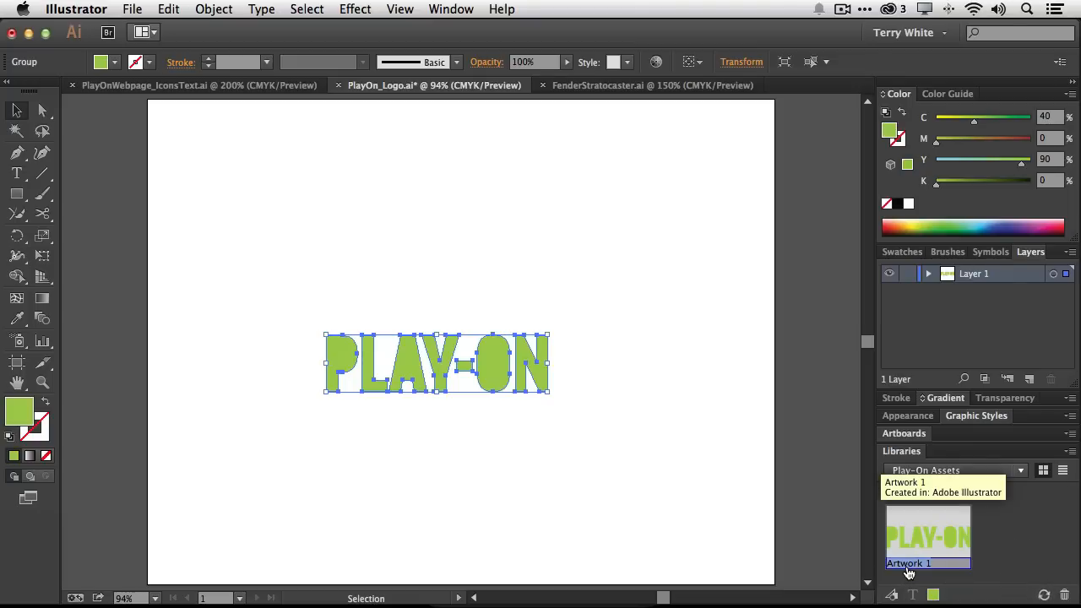
type("Play On")
key("BackSpace")
key("BackSpace")
key("BackSpace")
type("-On")
key("Return")
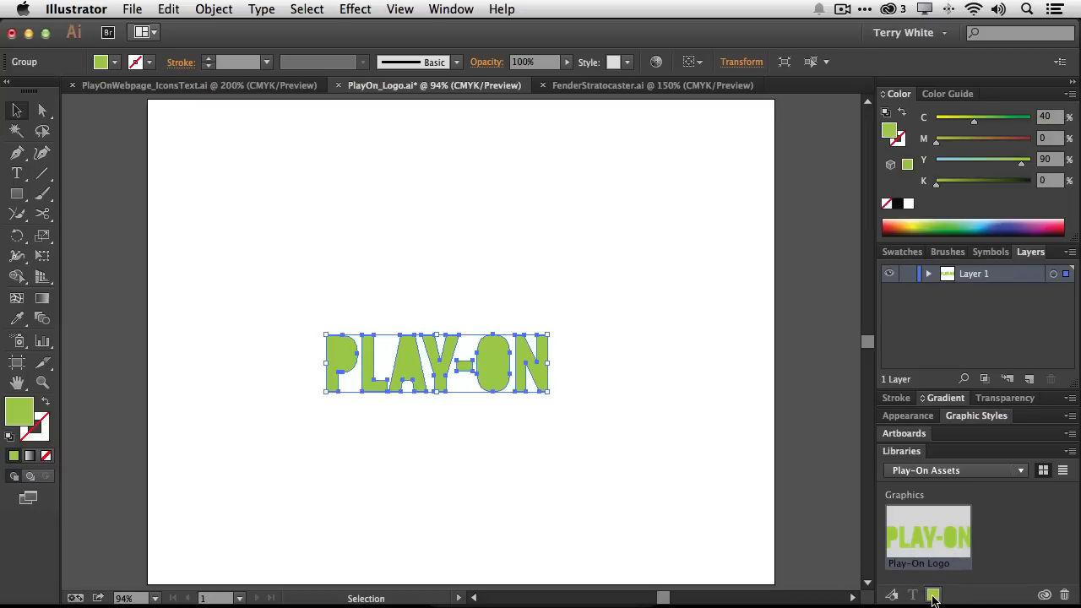
left_click(933, 596)
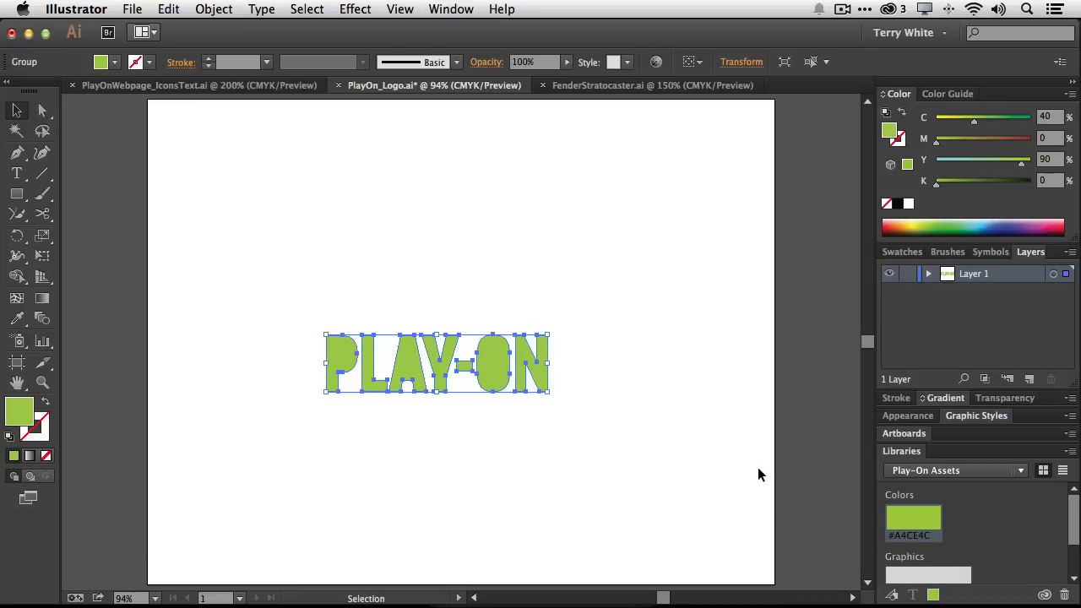
In the icons document, add the guitar icon to the library as a graphic named Guitar Icon
left_click(244, 85)
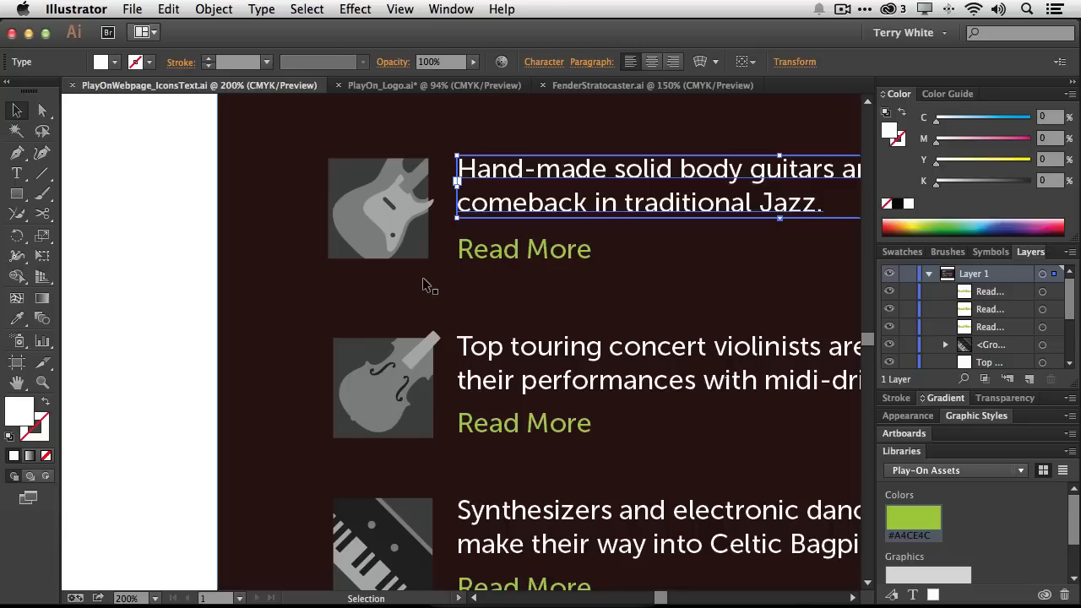
left_click(374, 252)
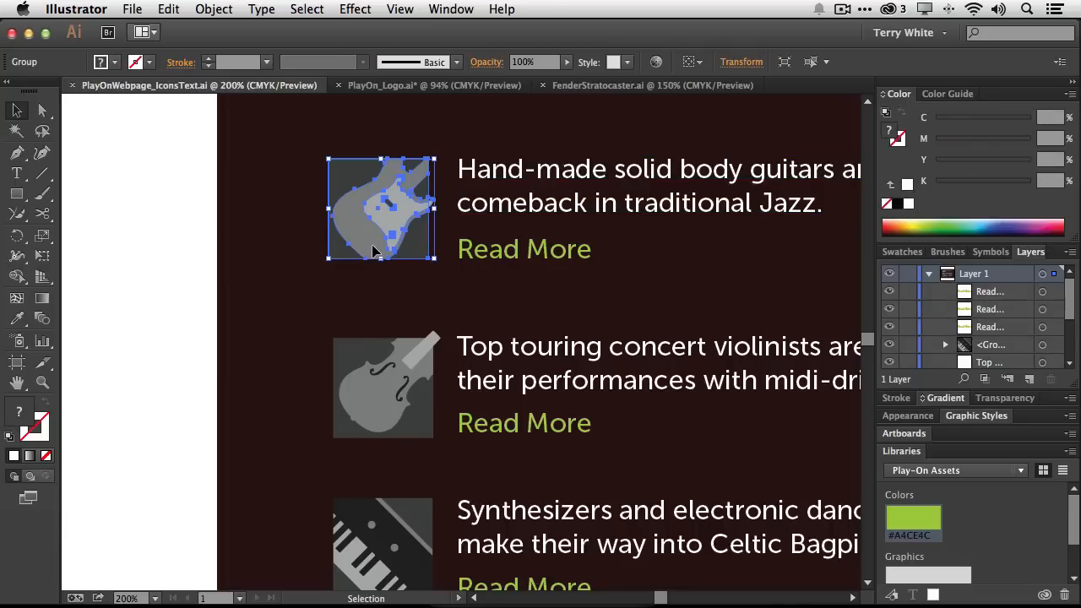
left_click(896, 597)
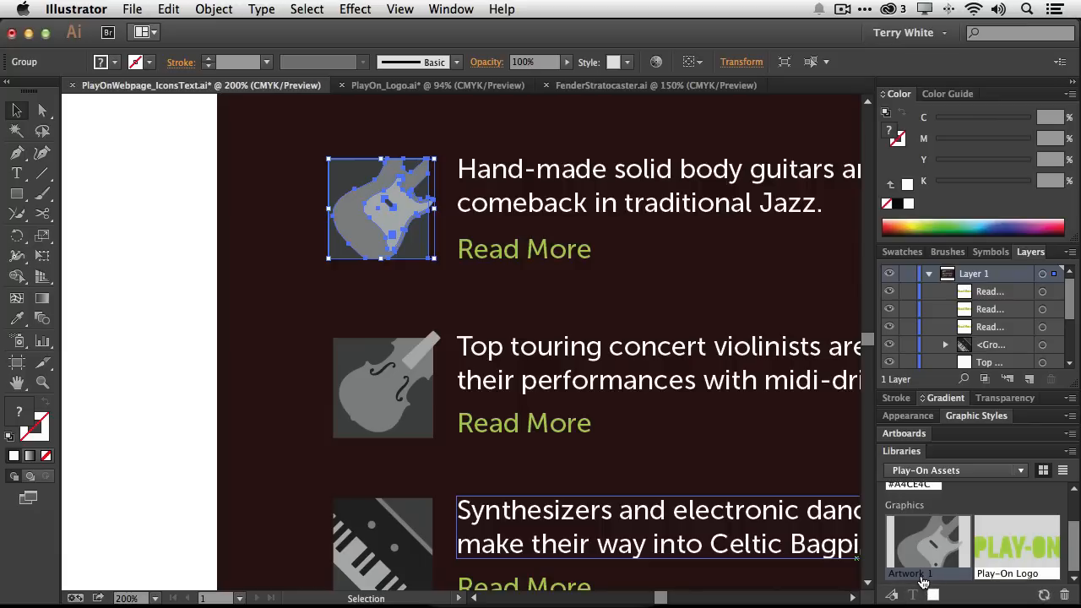
type("Guitar Icon")
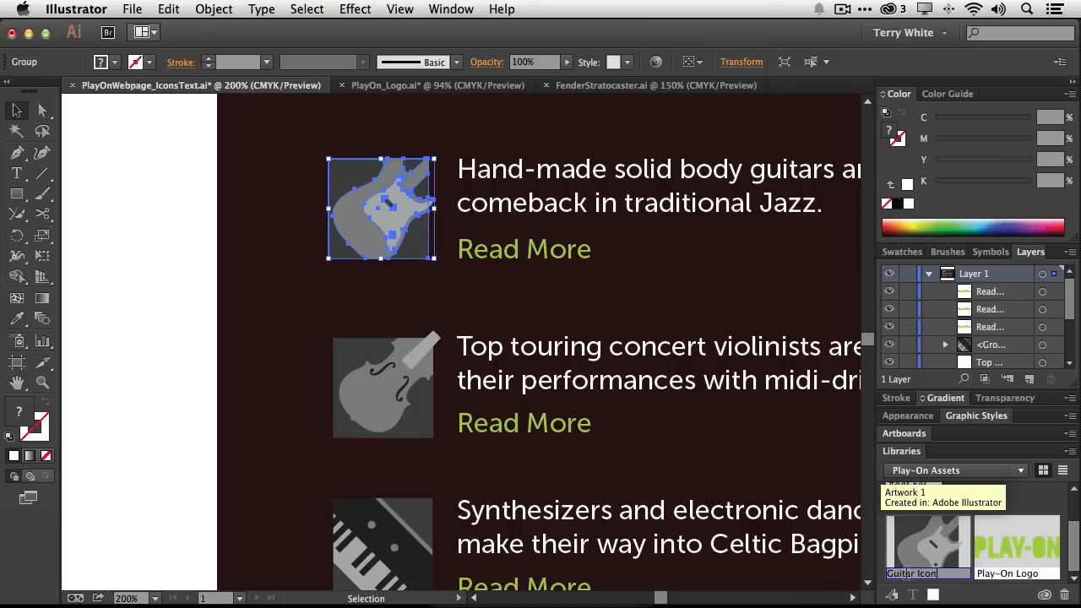
key("Return")
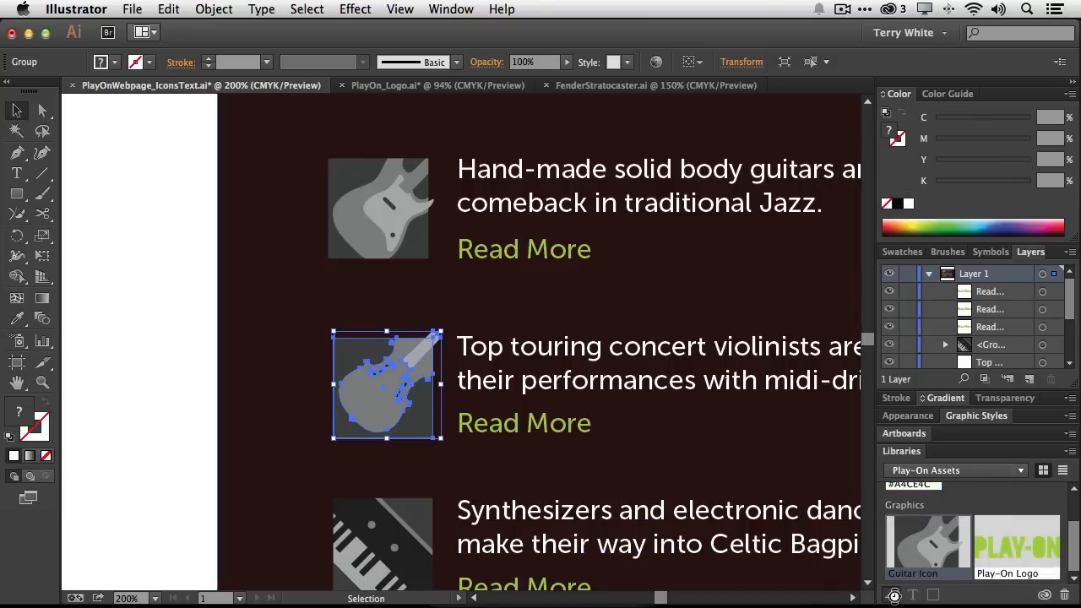
Add the selected violin icon to the library as a graphic named Violin Icon
left_click(894, 594)
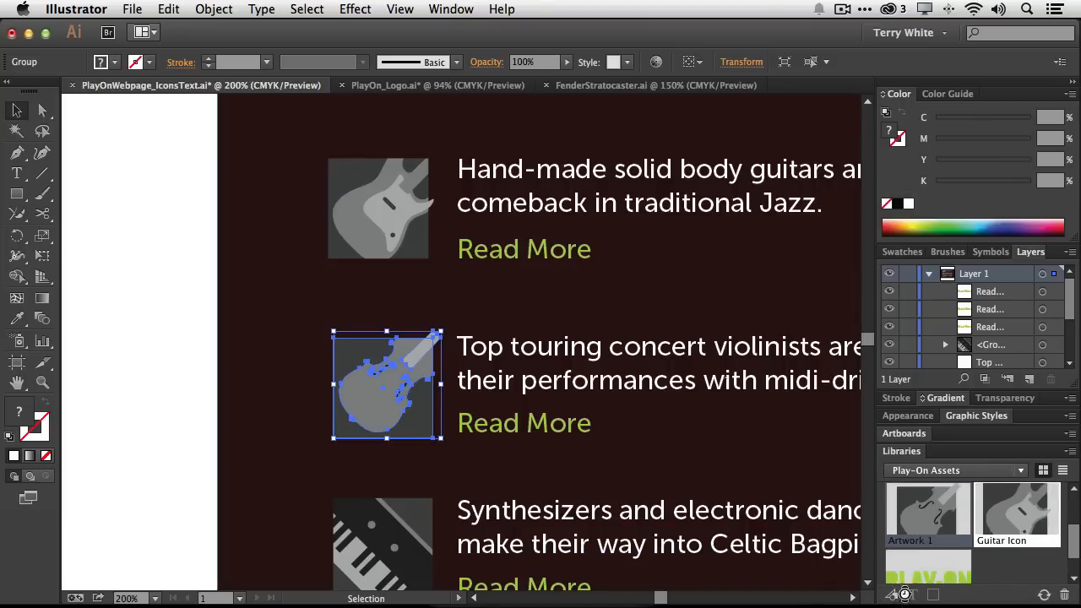
double_click(924, 546)
type("Violin Icon")
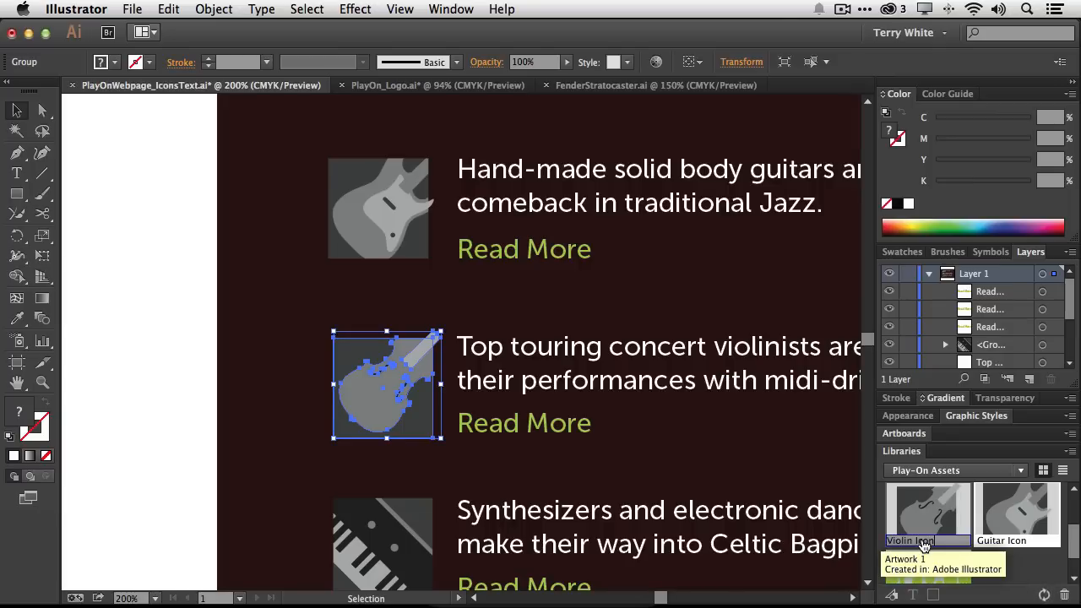
key("Return")
Select the keyboard icon and add it to the library as a graphic named Keys Icon
left_click(395, 546)
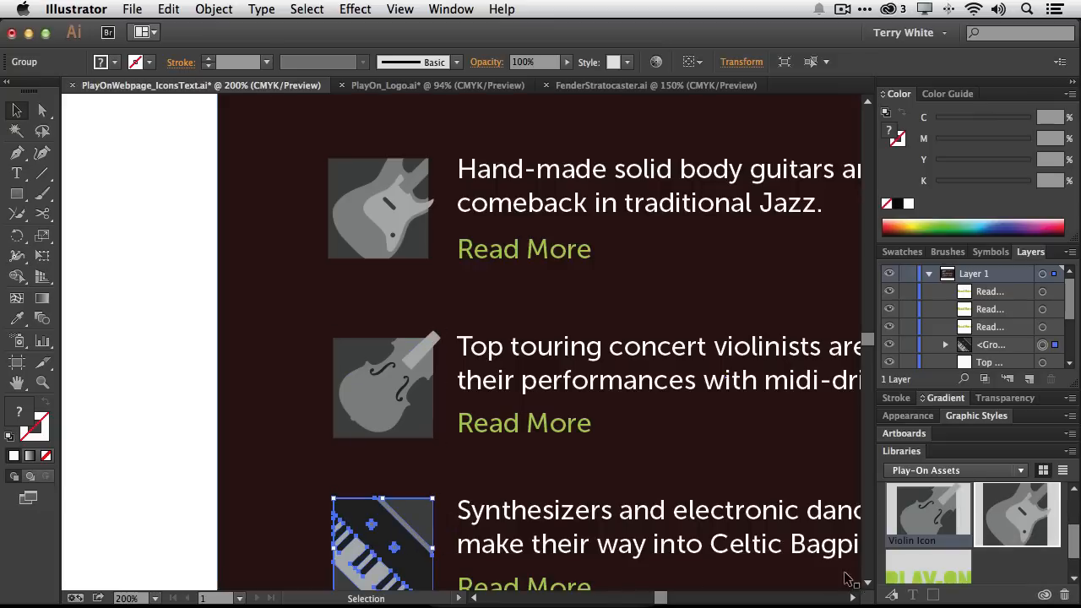
left_click(891, 595)
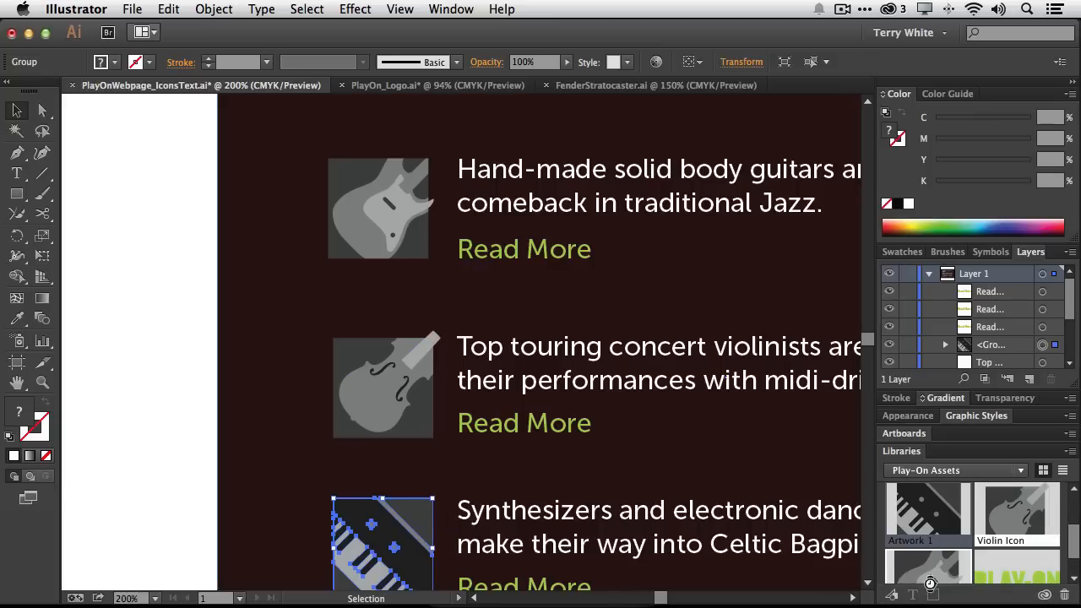
double_click(919, 542)
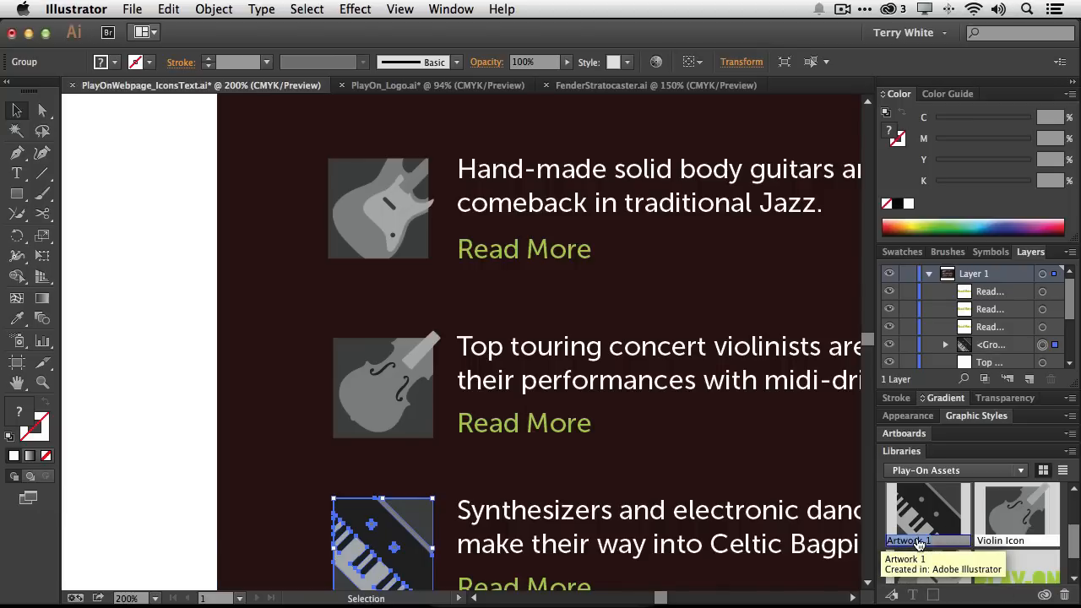
type("Keys Icon")
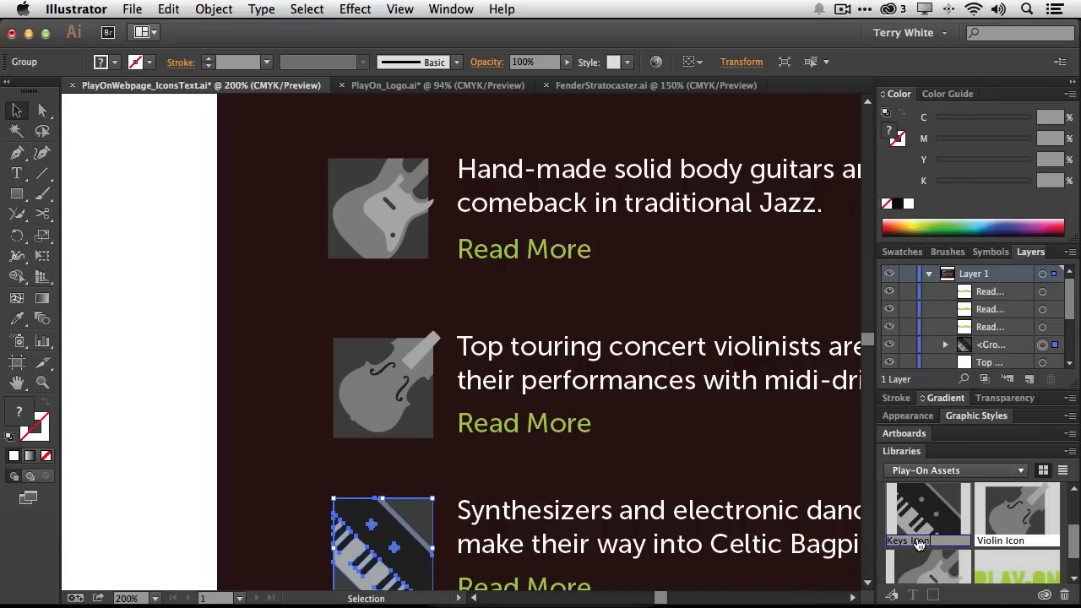
key("Return")
Add the white body text's character style to the library and name it White Text
left_click(537, 184)
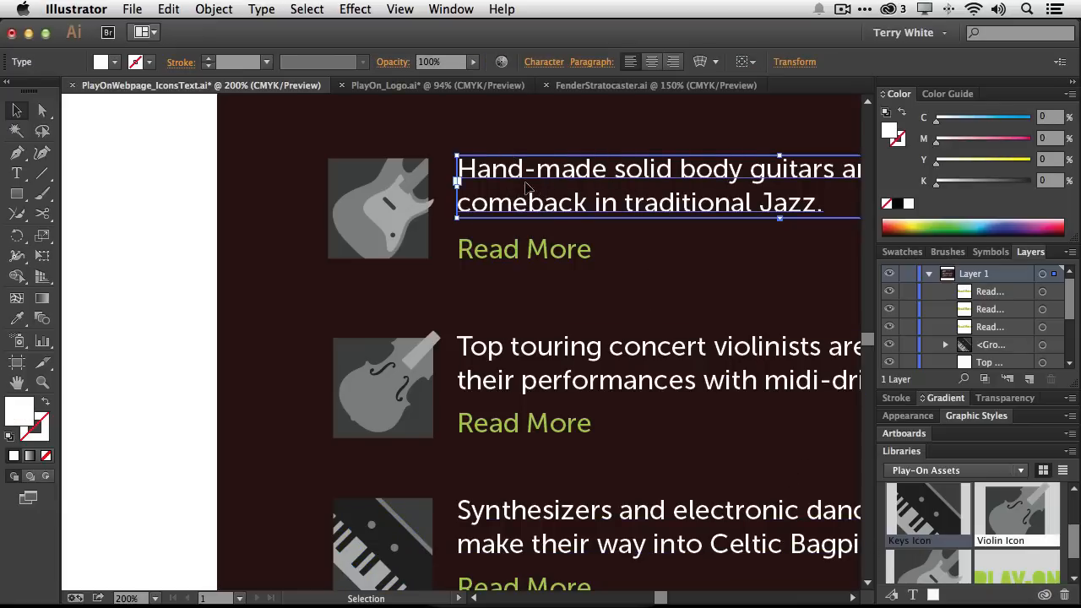
left_click(913, 596)
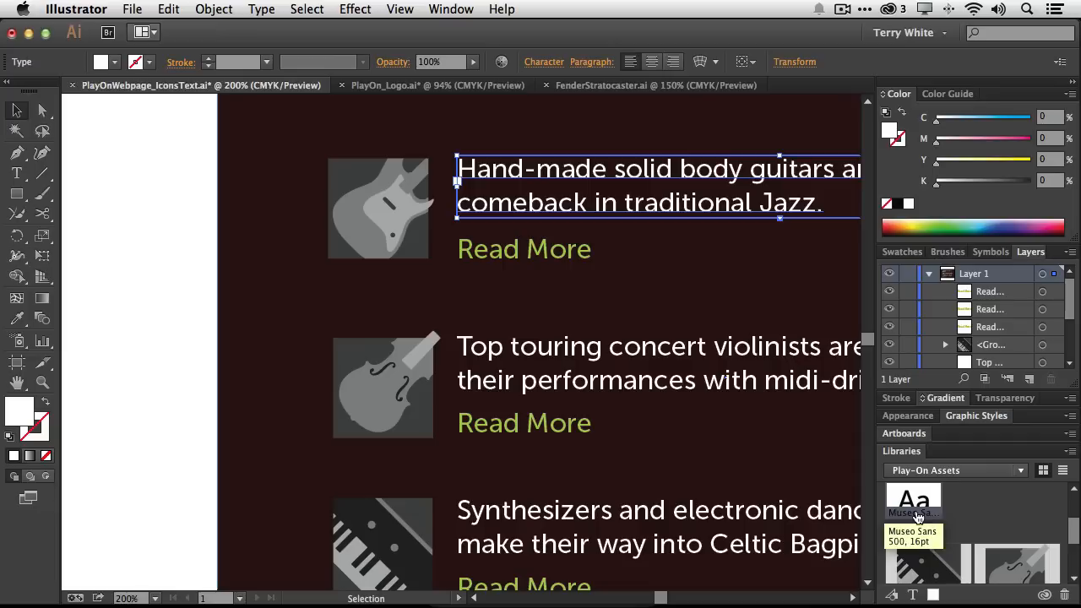
double_click(918, 513)
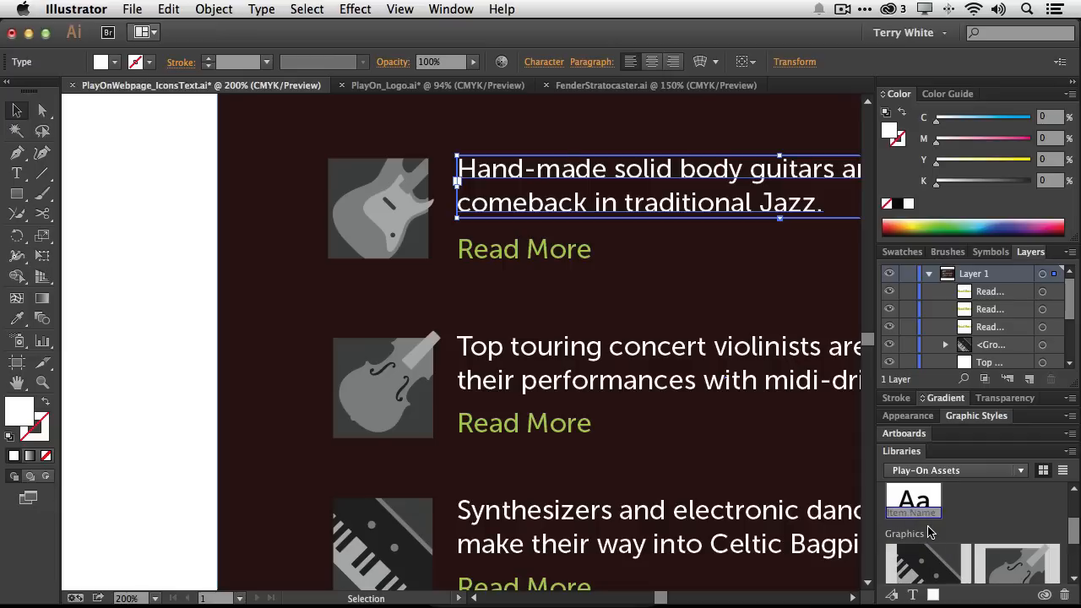
type("White Text")
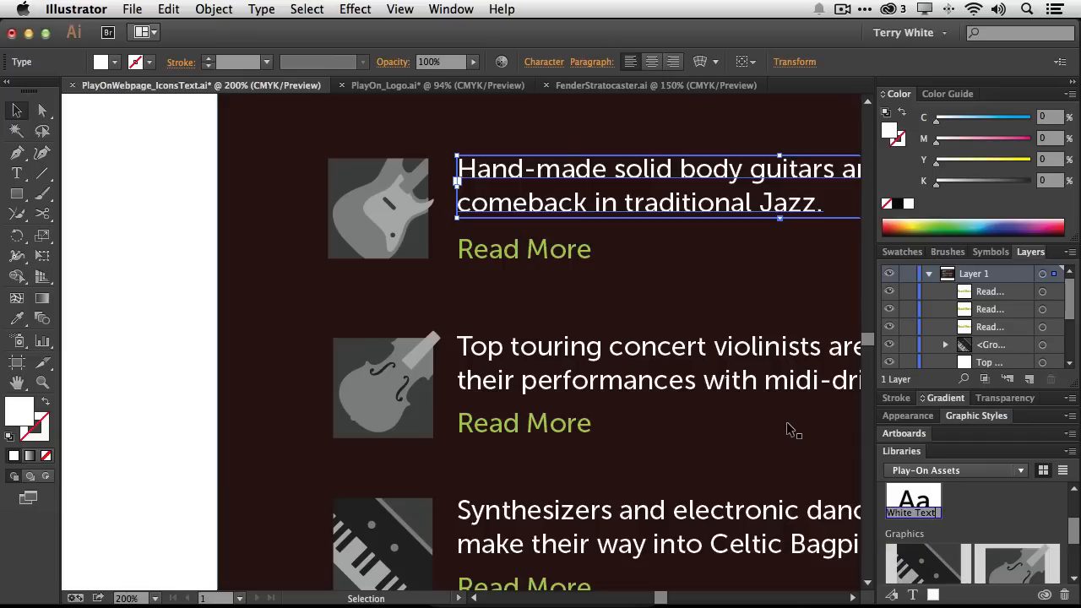
key("Return")
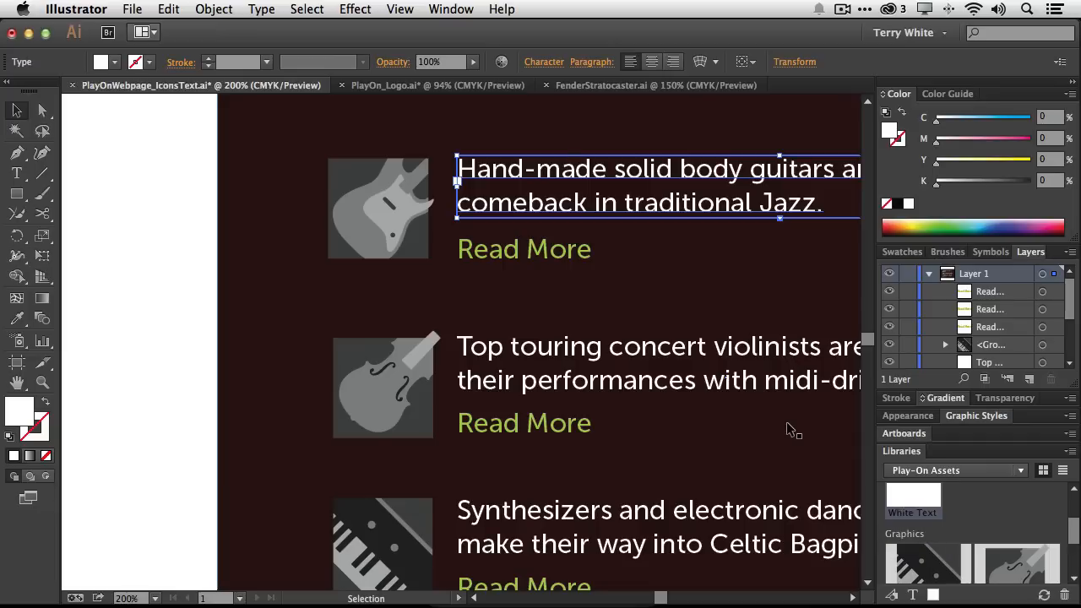
Add the green Read More link's character style to the library and name it Green Text
left_click(521, 249)
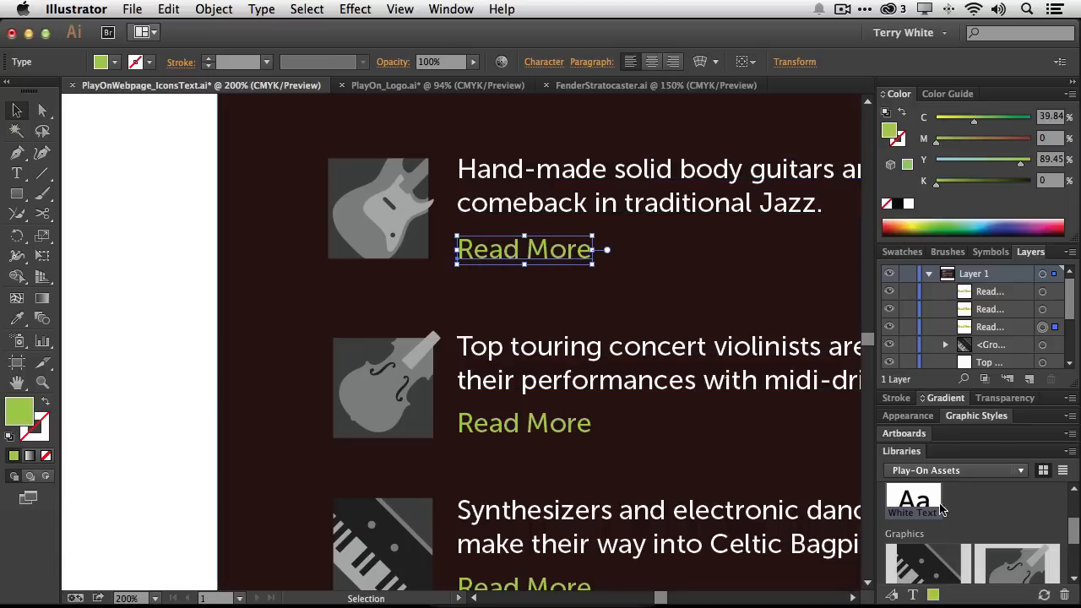
left_click(913, 595)
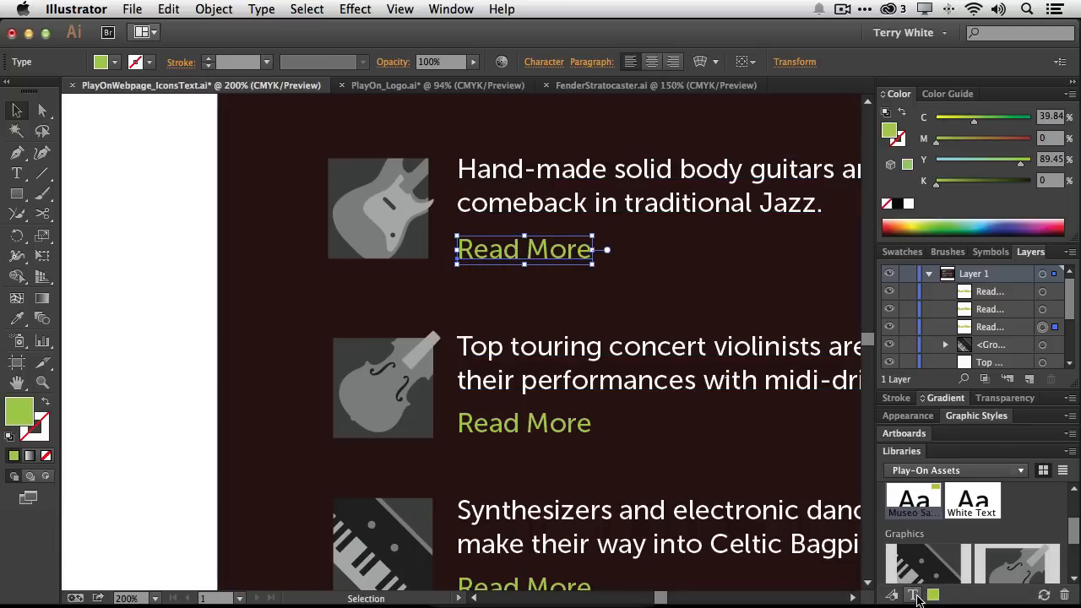
left_click(982, 518)
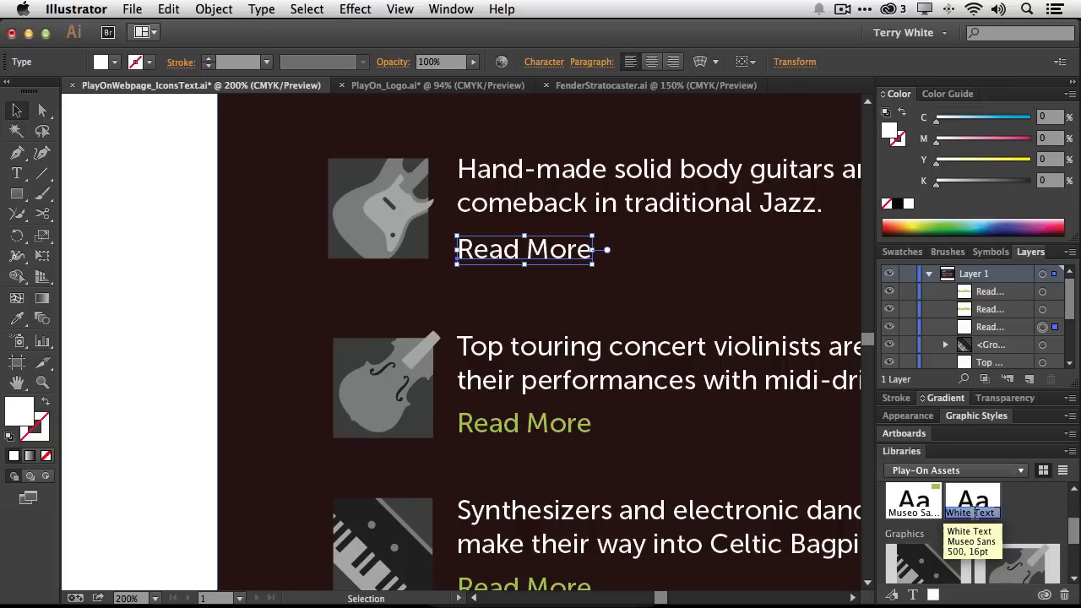
left_click(908, 515)
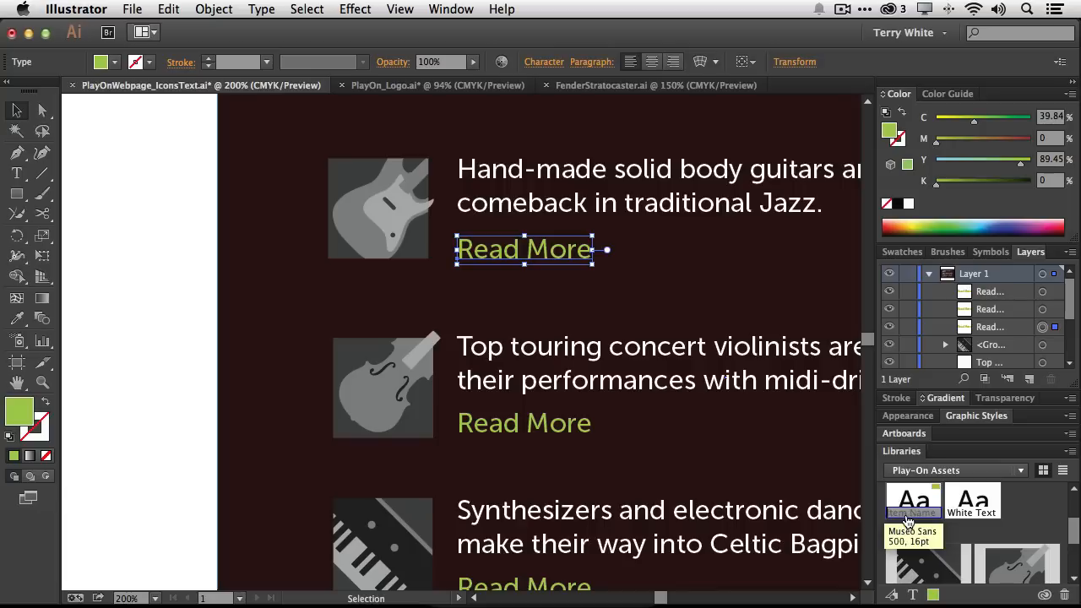
type("Gree")
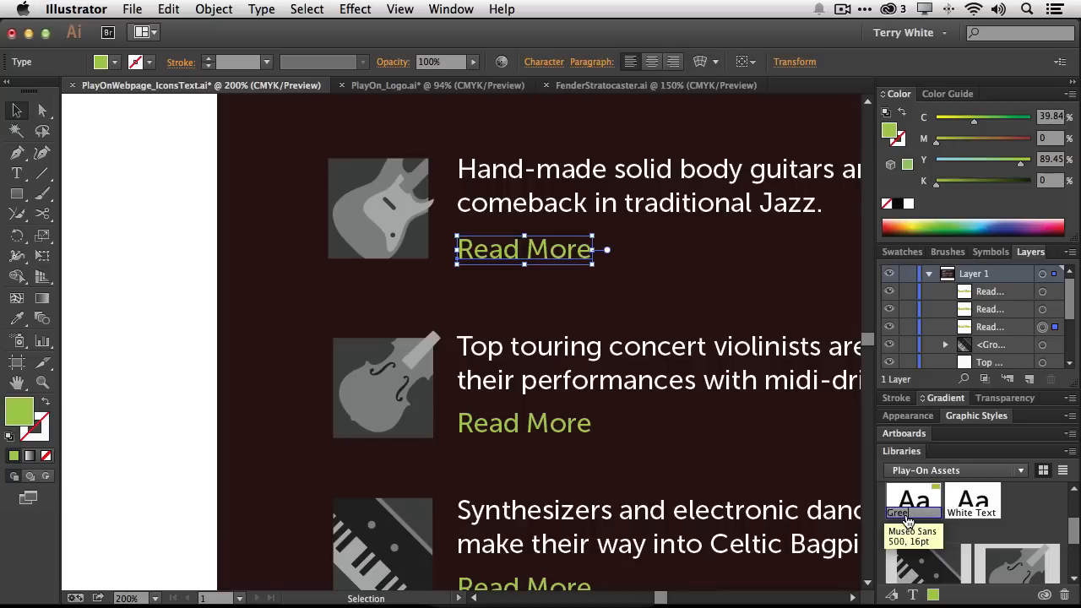
type("n Text")
key("Return")
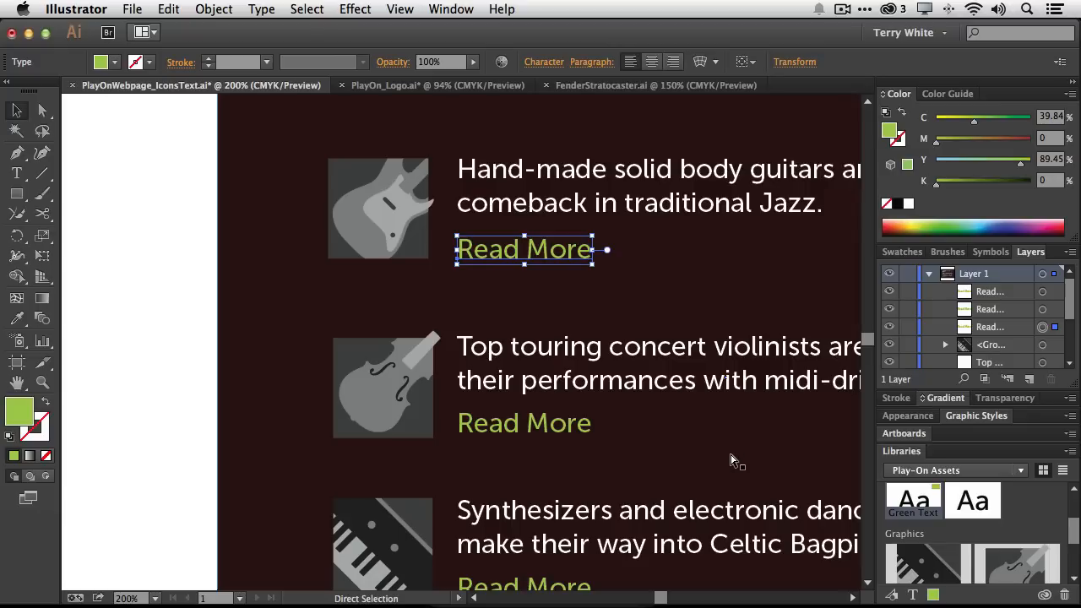
Switch to Photoshop and re-upload the Play-On Assets library to Creative Cloud
key("super+Tab")
key("super+Tab")
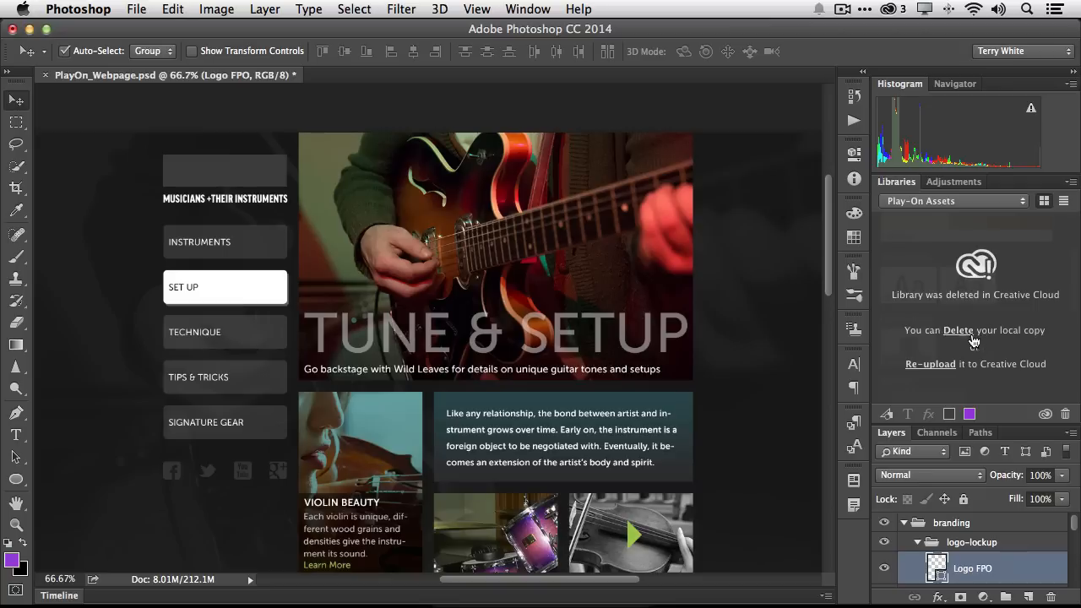
left_click(931, 364)
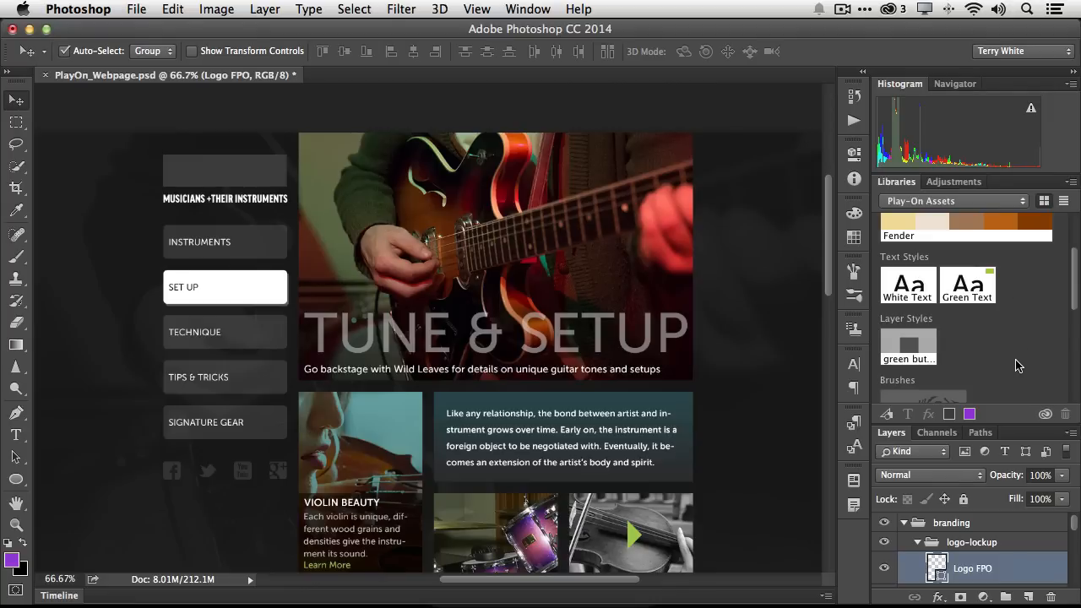
Switch the Libraries panel to the freshly uploaded Play-On Assets library
scroll(1018, 366, "down", 5)
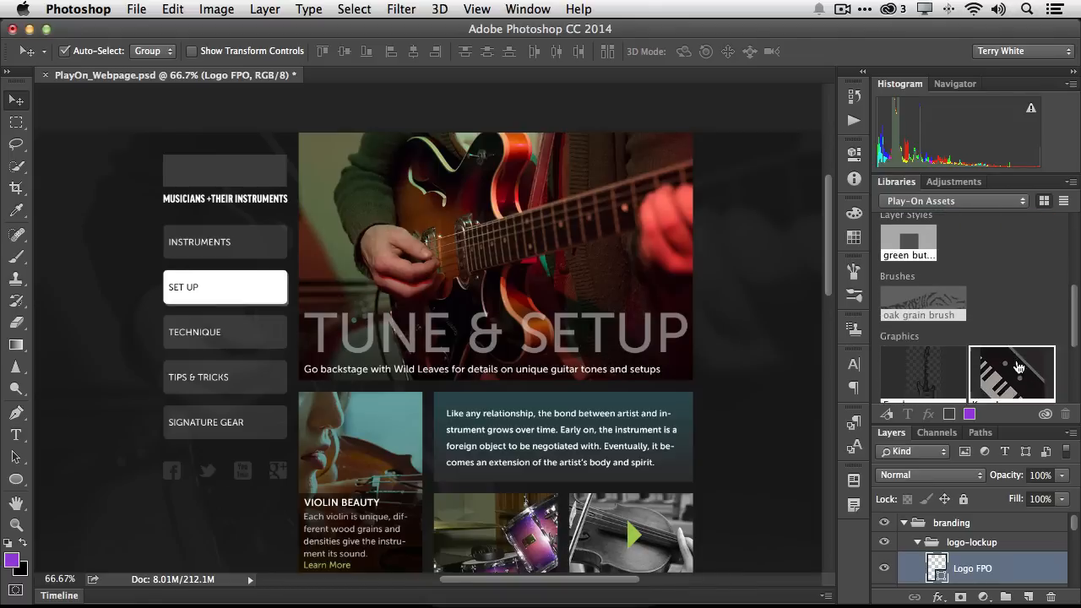
scroll(1017, 366, "up", 6)
left_click(953, 203)
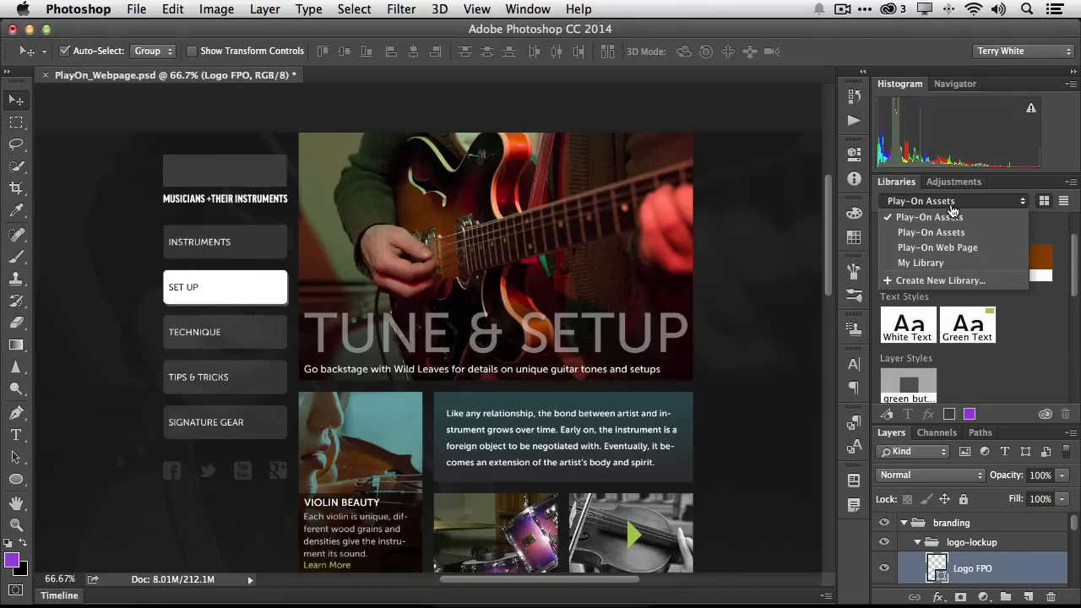
left_click(955, 232)
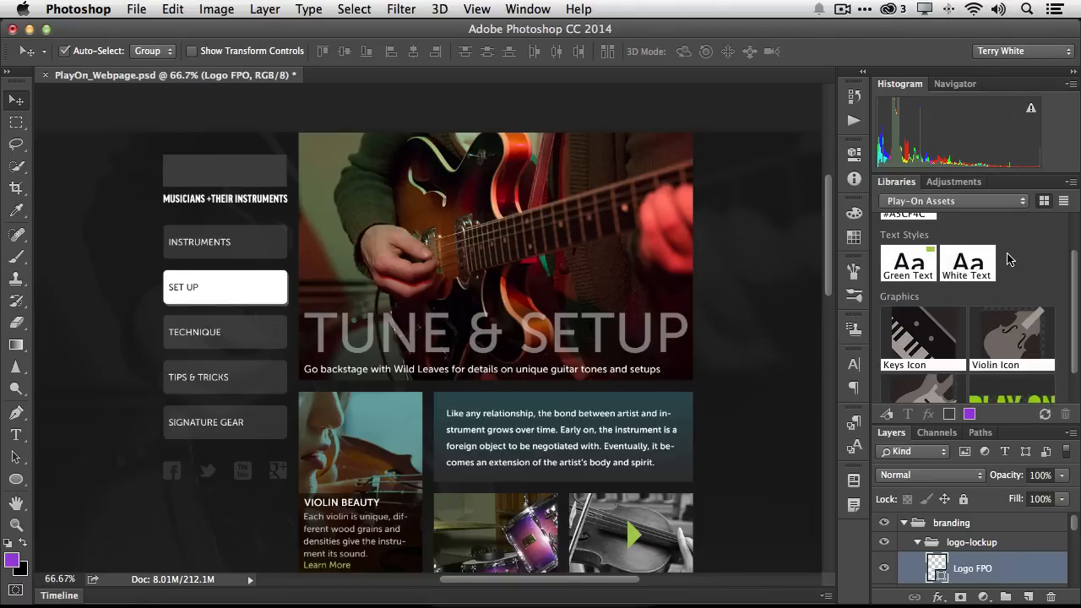
Place the Play-On Logo graphic from the library over the logo placeholder at the top of the page
scroll(1026, 261, "down", 2)
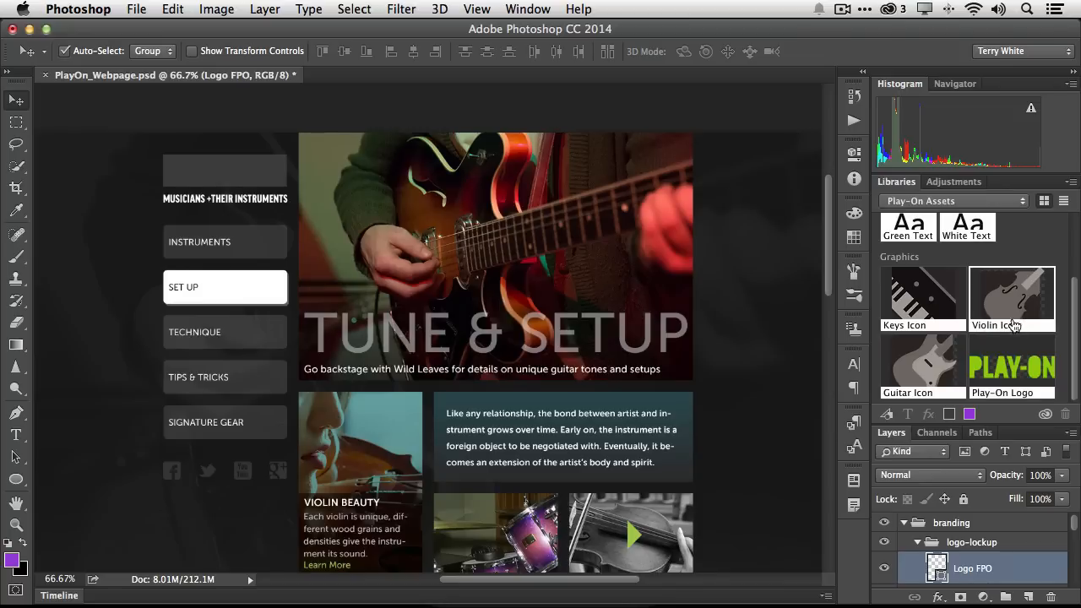
right_click(998, 377)
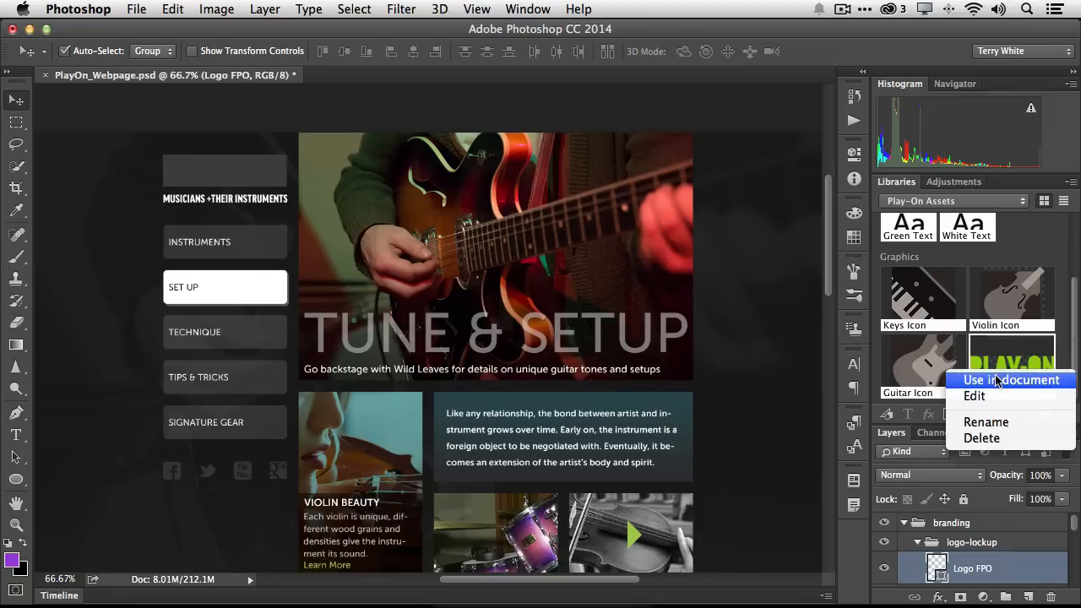
left_click(1004, 361)
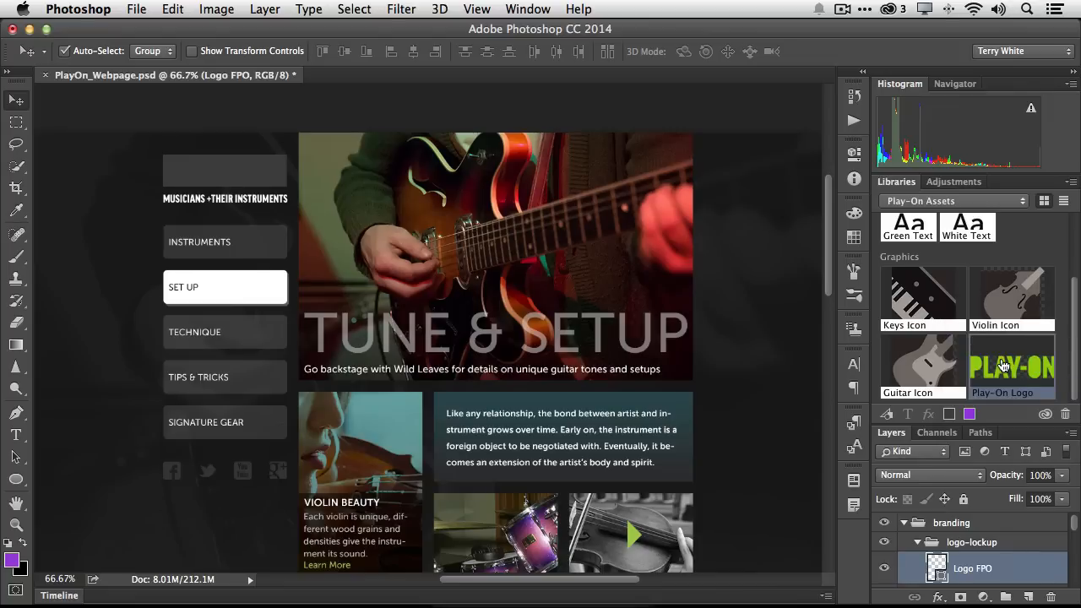
left_click_drag(1004, 365, 288, 183)
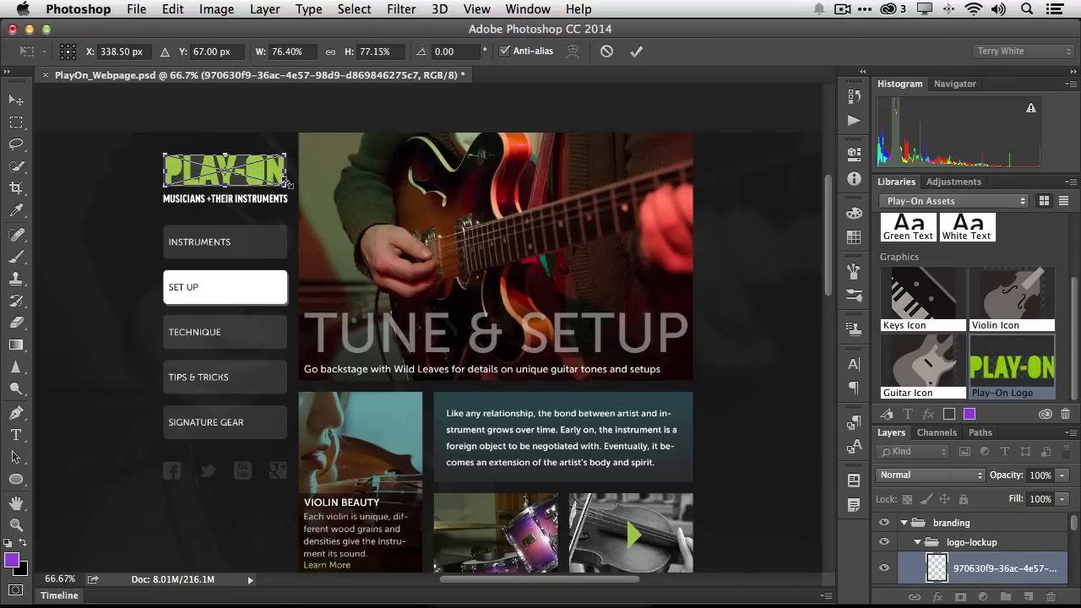
key("Return")
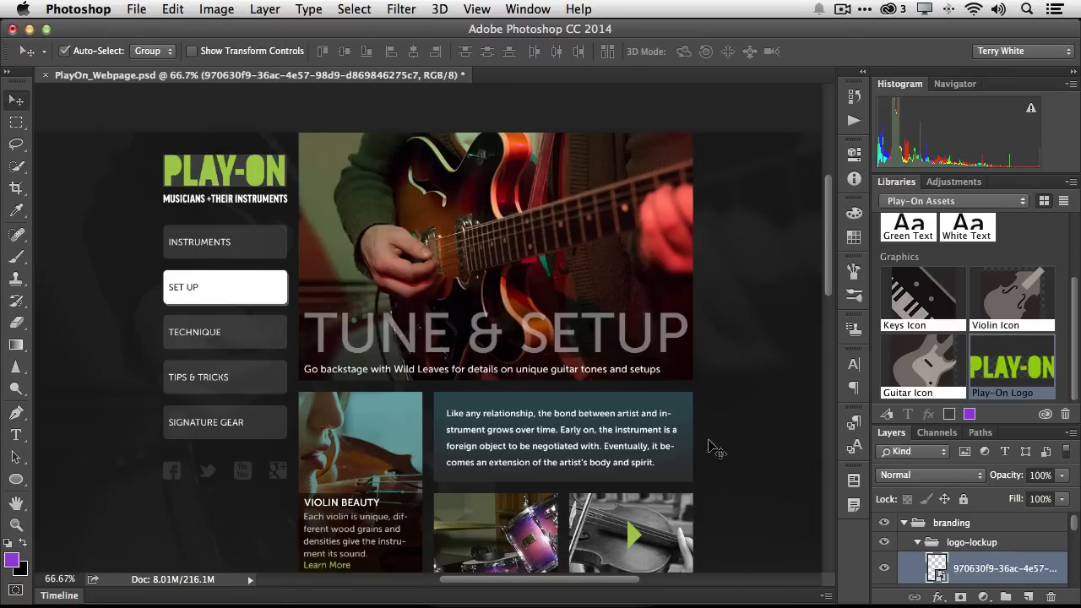
Rename the placed logo layer Play-On Layer
double_click(986, 569)
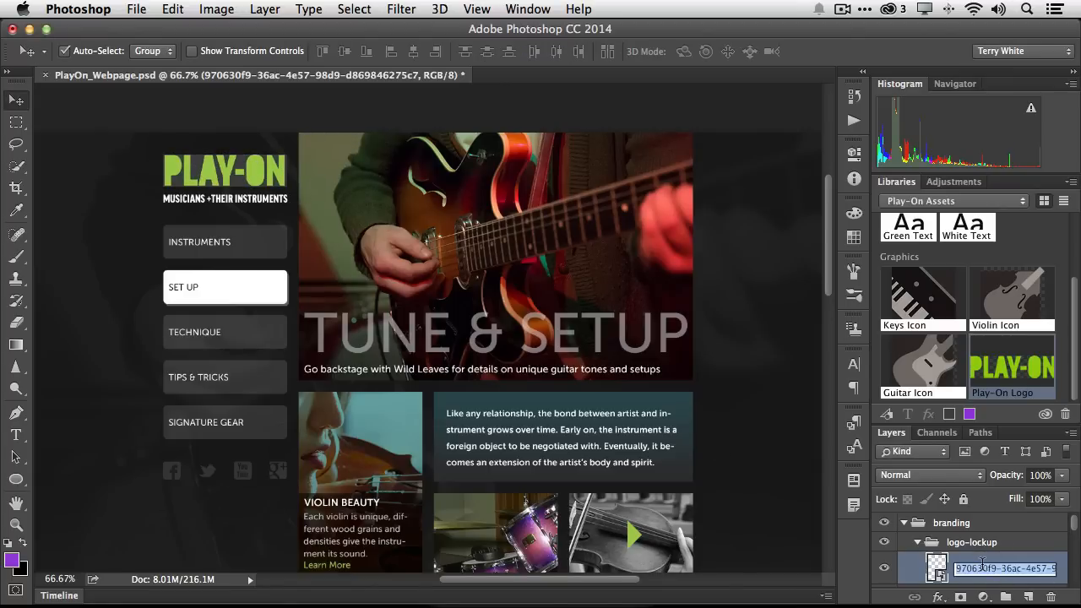
type("Play-")
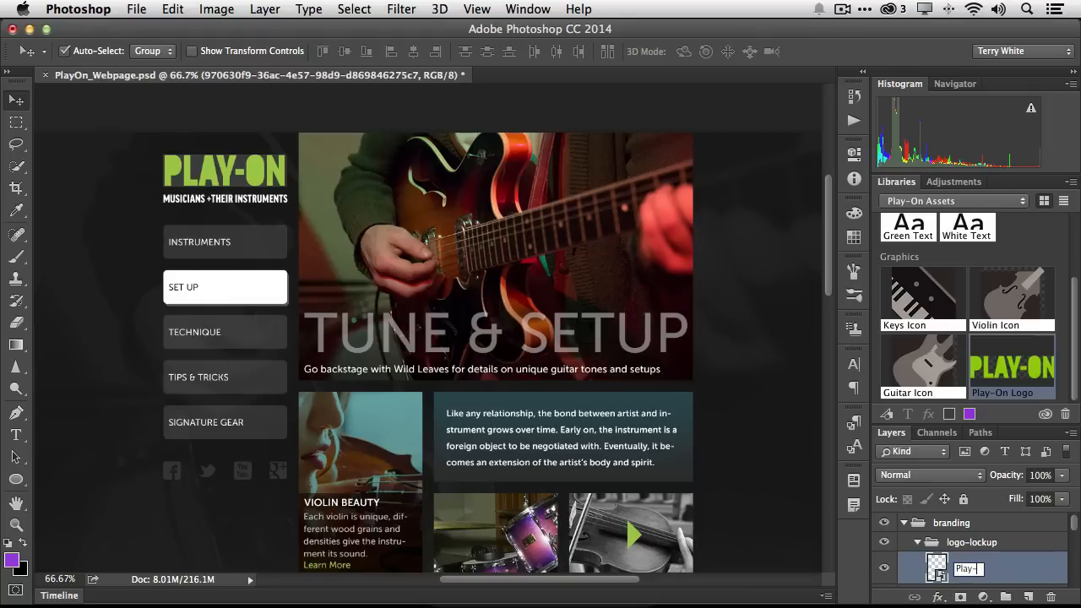
type("On Layer")
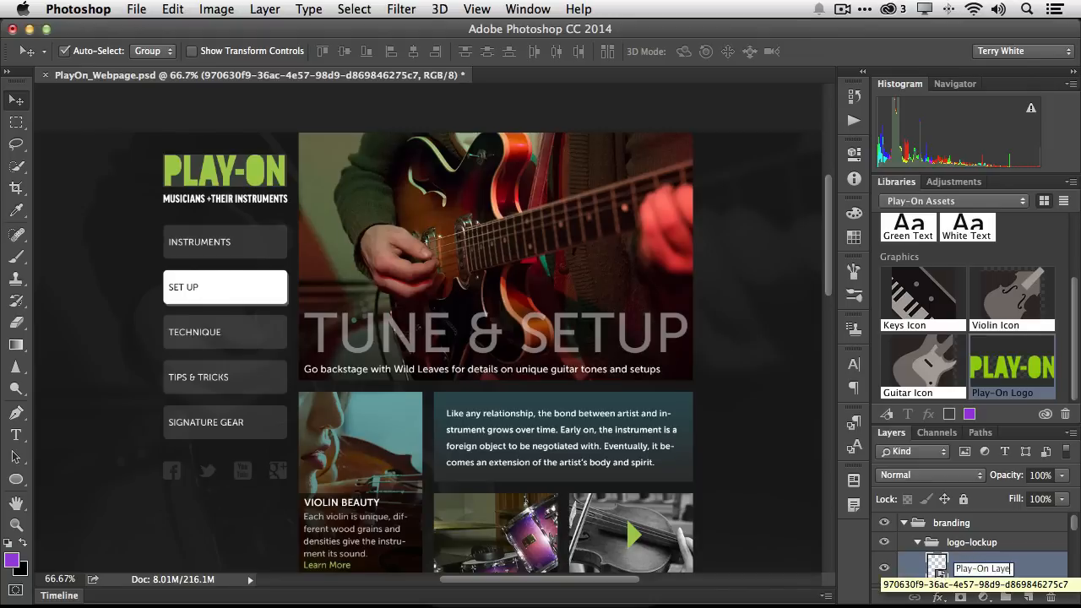
key("Return")
Hide the Logo FPO layer and rename the placed logo layer Play-On Logo
scroll(979, 574, "down", 2)
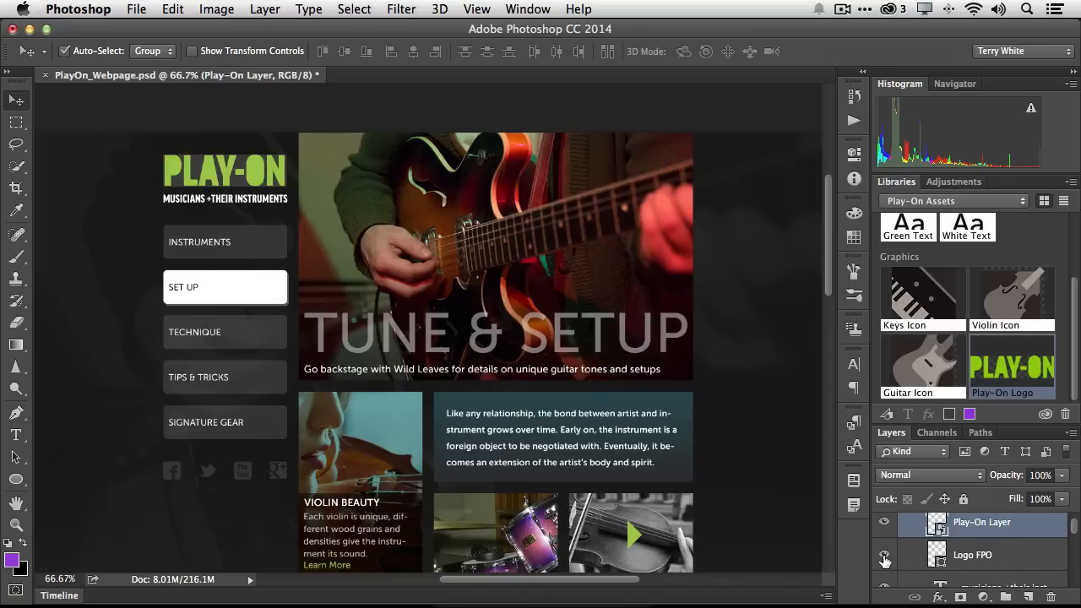
left_click(884, 557)
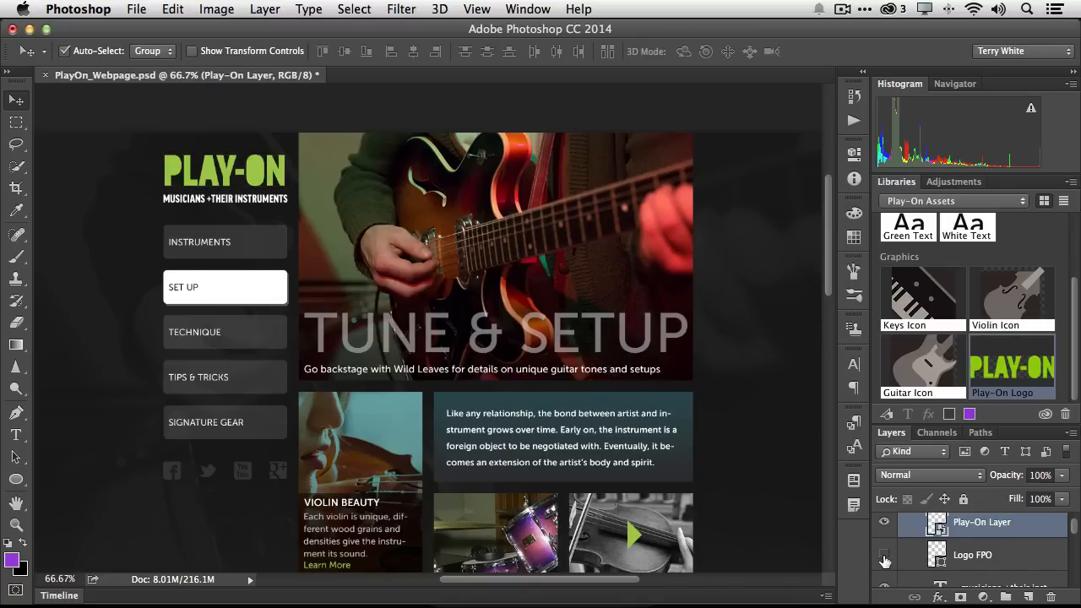
double_click(998, 524)
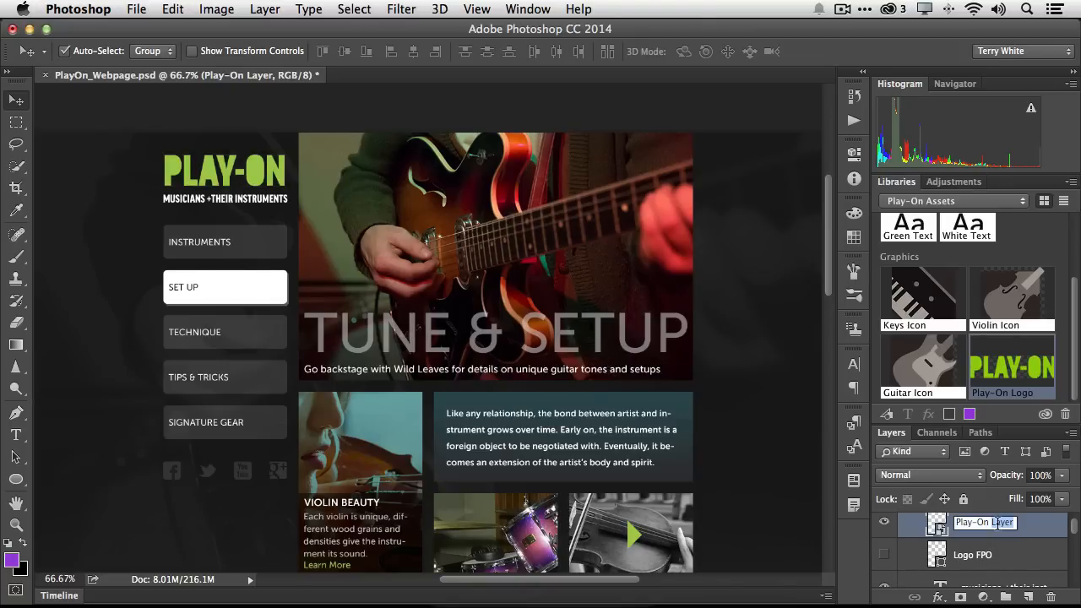
type("Play-On Logo")
key("Return")
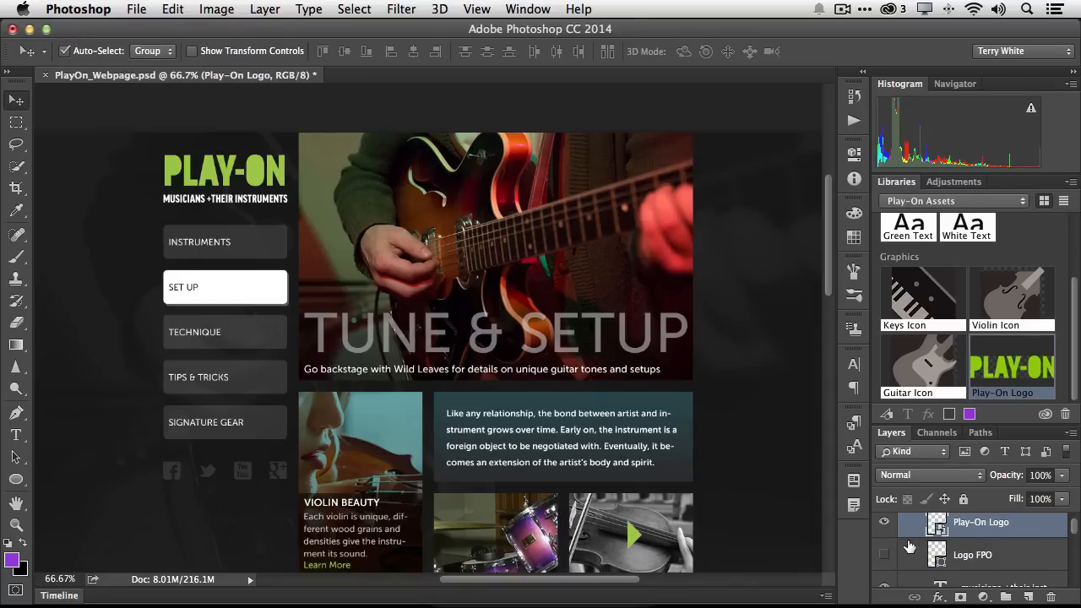
Place the Guitar Icon graphic on the first Incoming News thumbnail, above the white boxes layer in the instrument icons group
scroll(715, 454, "down", 5)
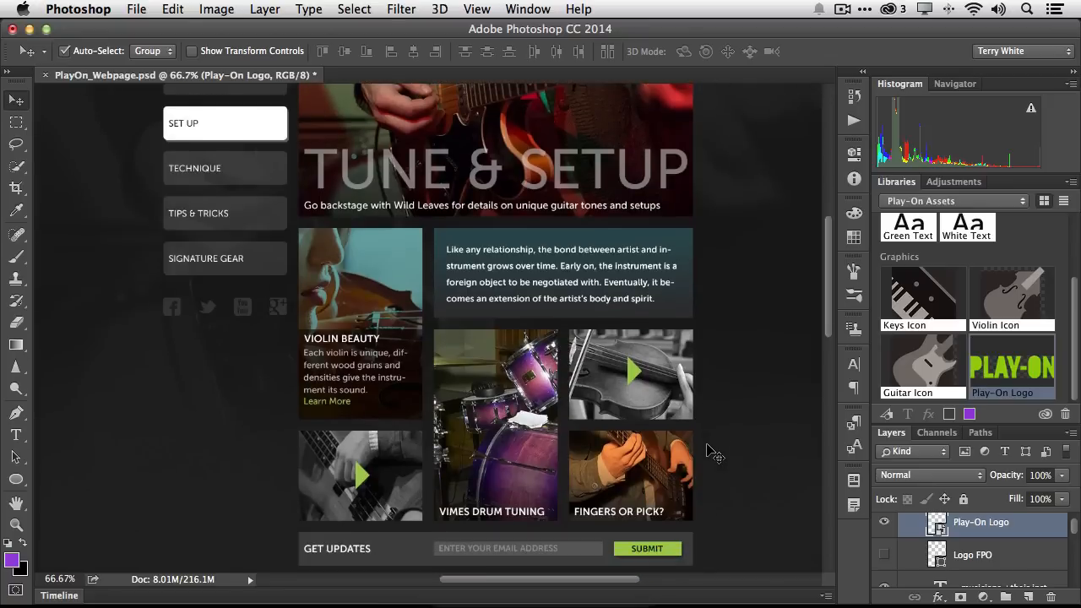
scroll(714, 455, "down", 9)
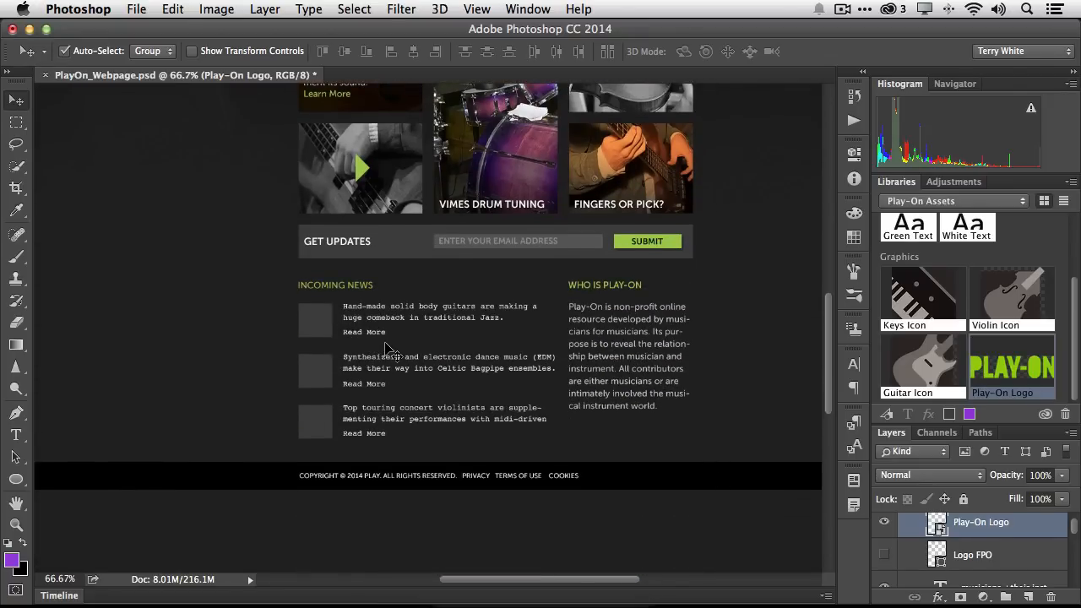
key("super+1")
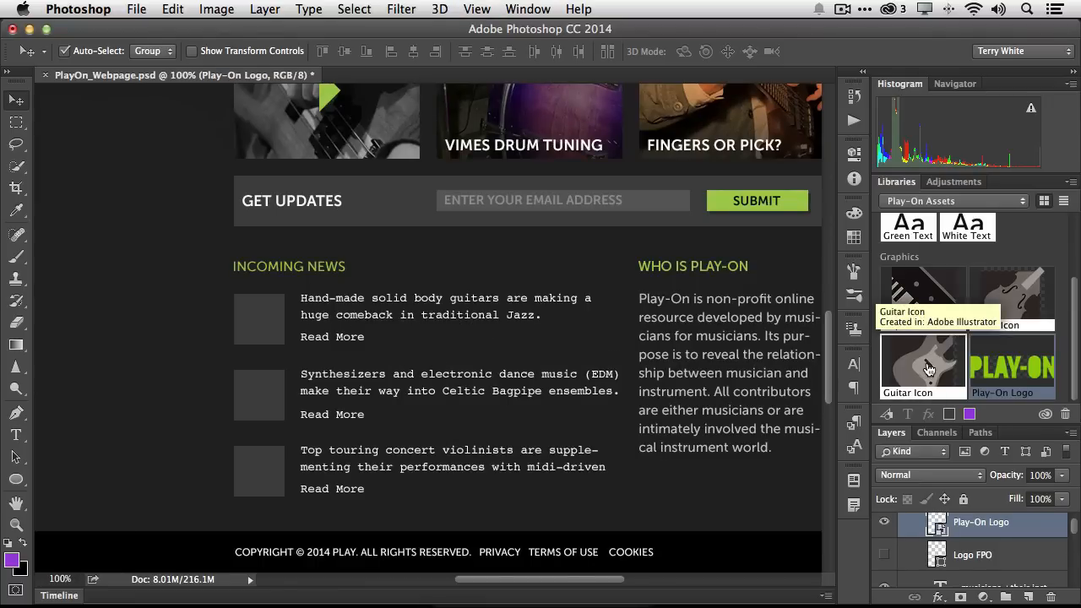
left_click_drag(925, 373, 902, 360)
scroll(940, 567, "down", 10)
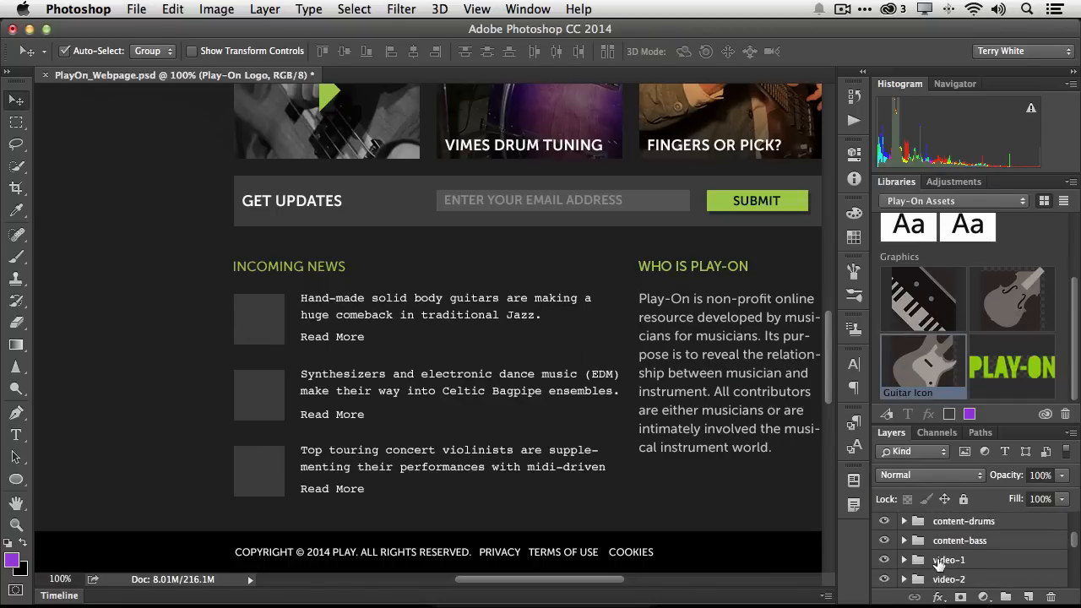
scroll(968, 566, "down", 3)
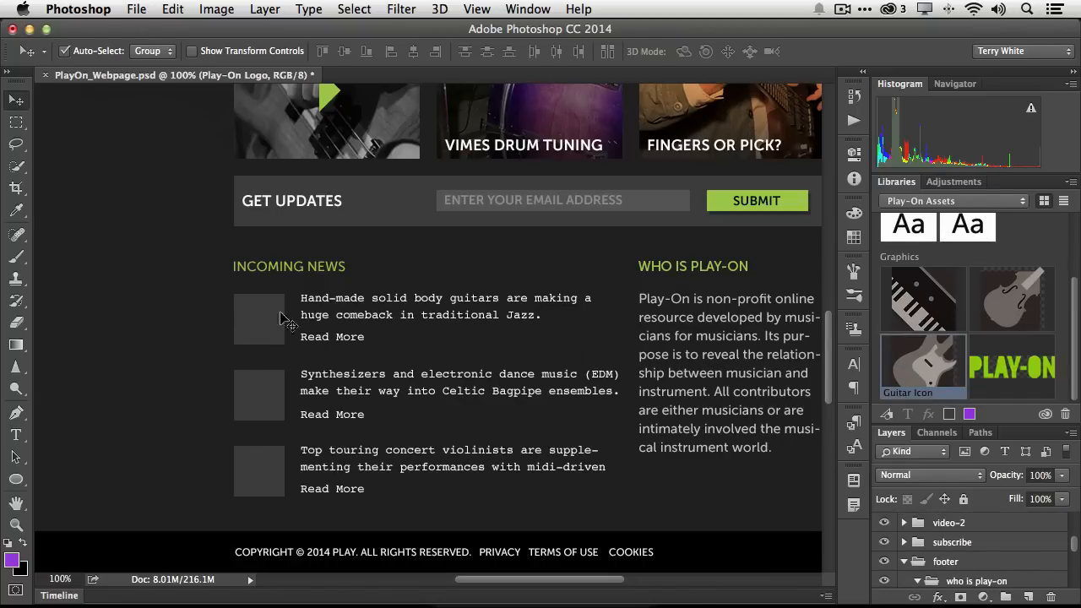
left_click(255, 318)
scroll(960, 560, "down", 3)
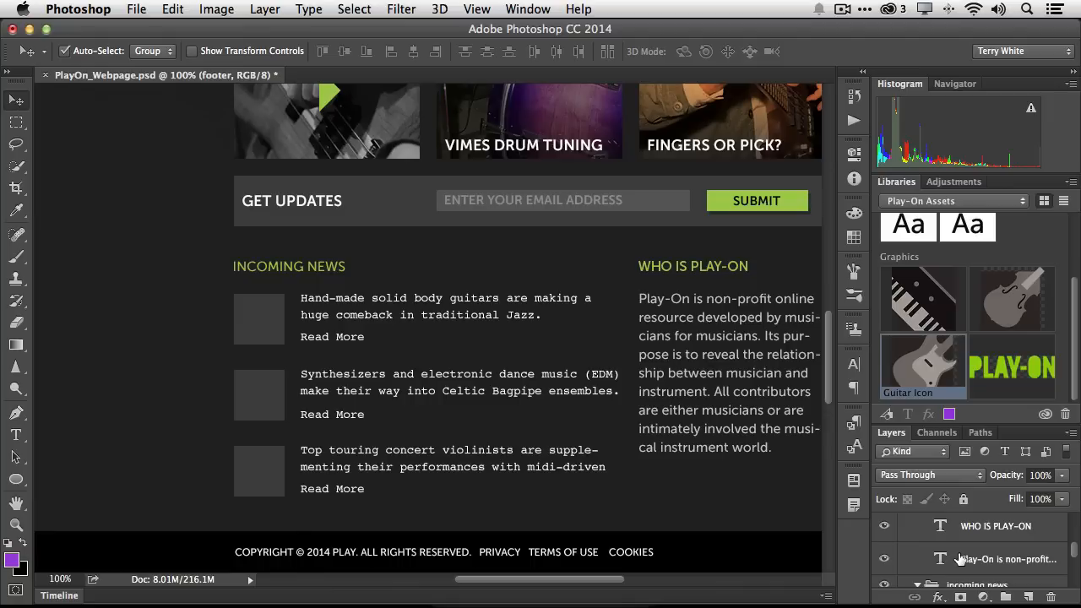
scroll(960, 559, "up", 1)
scroll(960, 559, "down", 5)
scroll(961, 559, "up", 4)
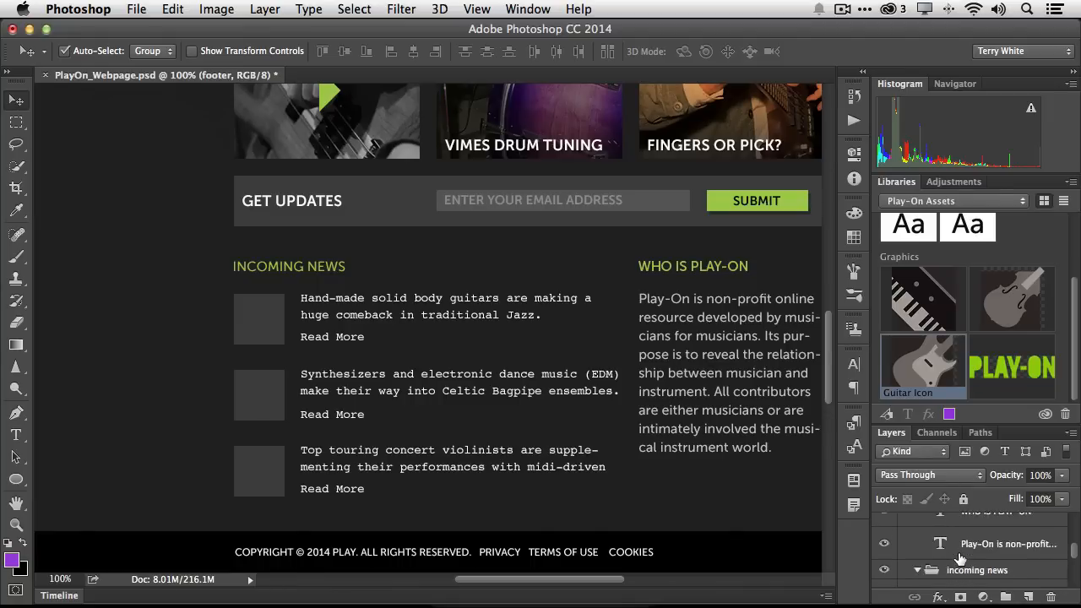
scroll(960, 559, "up", 3)
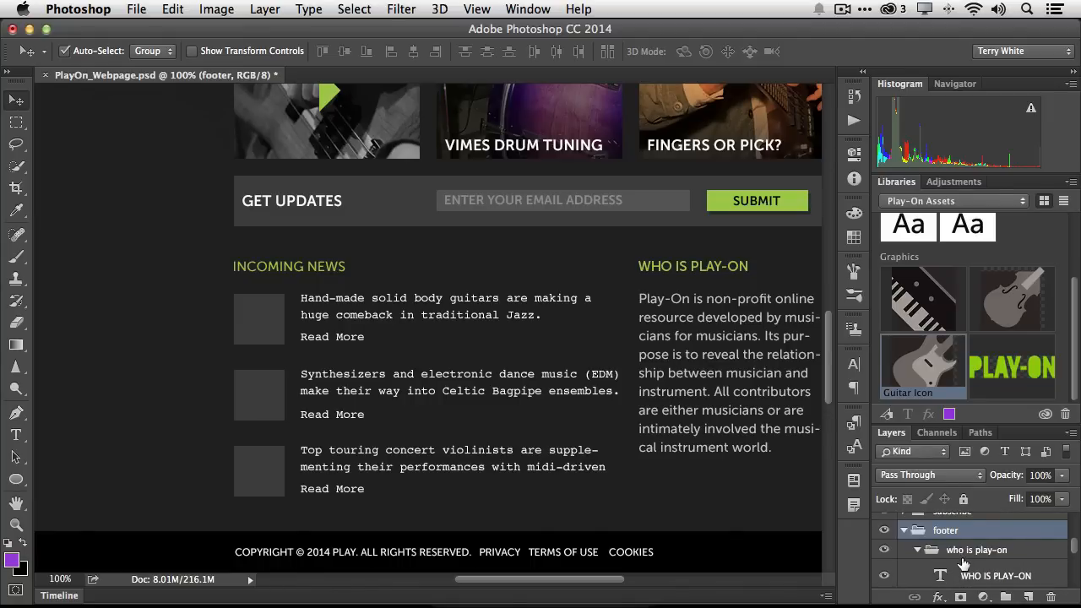
scroll(963, 563, "down", 4)
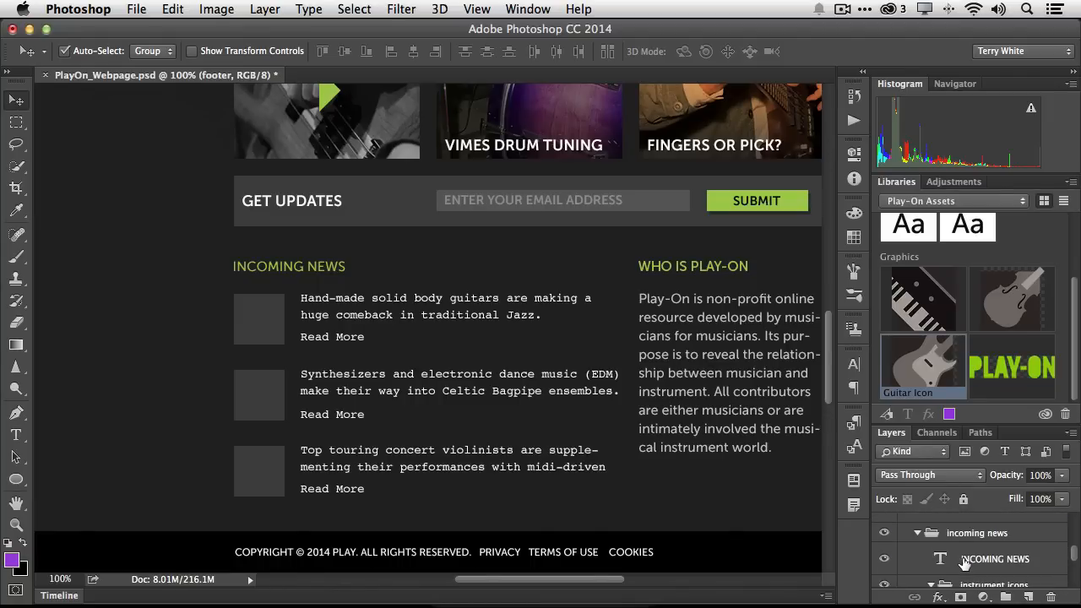
scroll(963, 563, "down", 2)
left_click(963, 560)
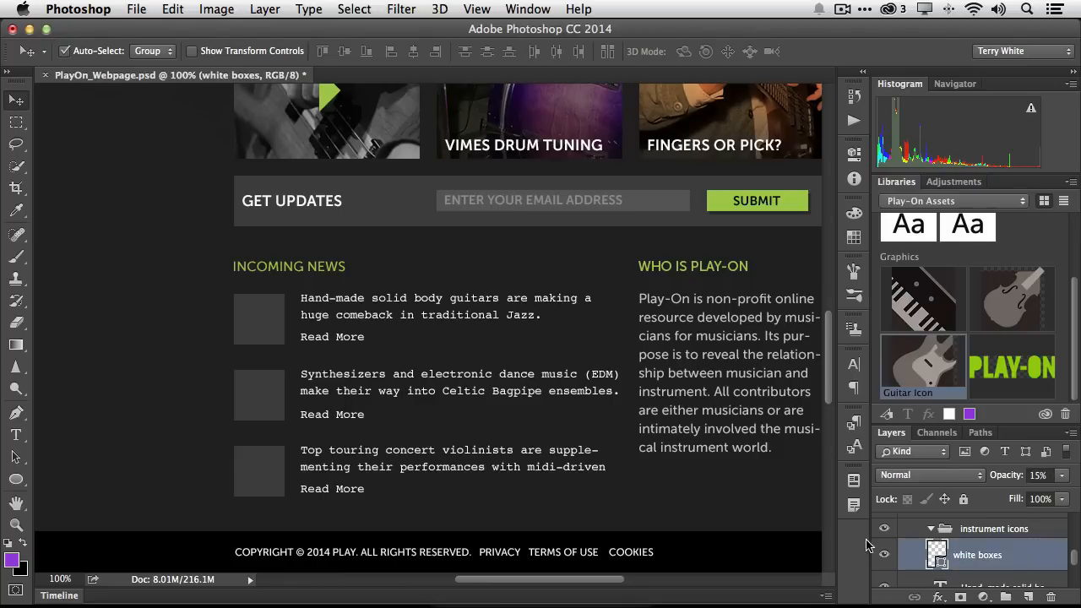
left_click_drag(920, 379, 270, 330)
key("Return")
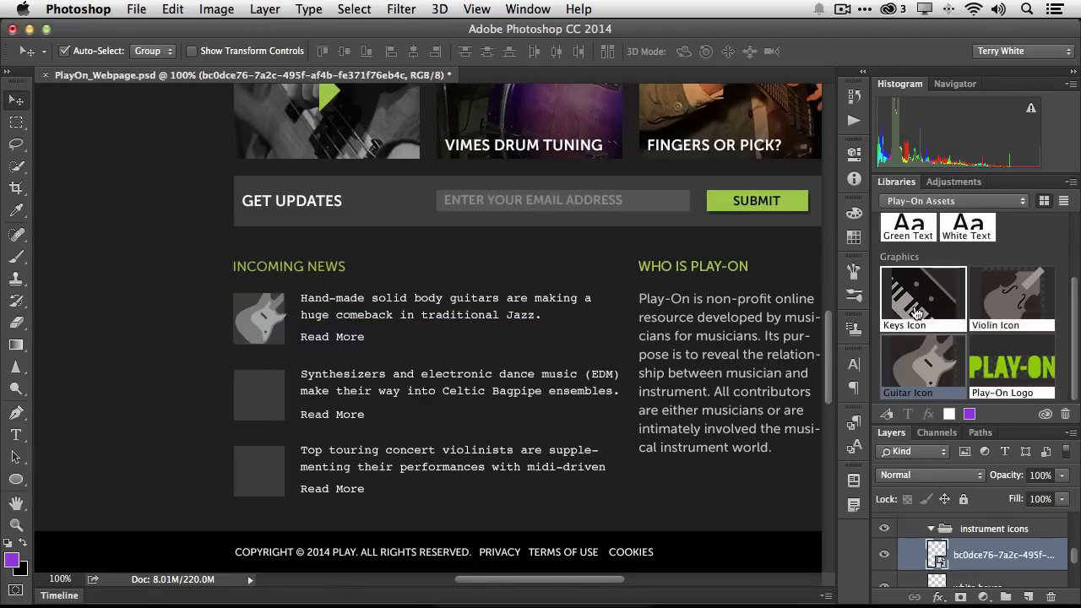
Place the Keys Icon and Violin Icon graphics on the second and third Incoming News thumbnails
left_click_drag(919, 315, 275, 416)
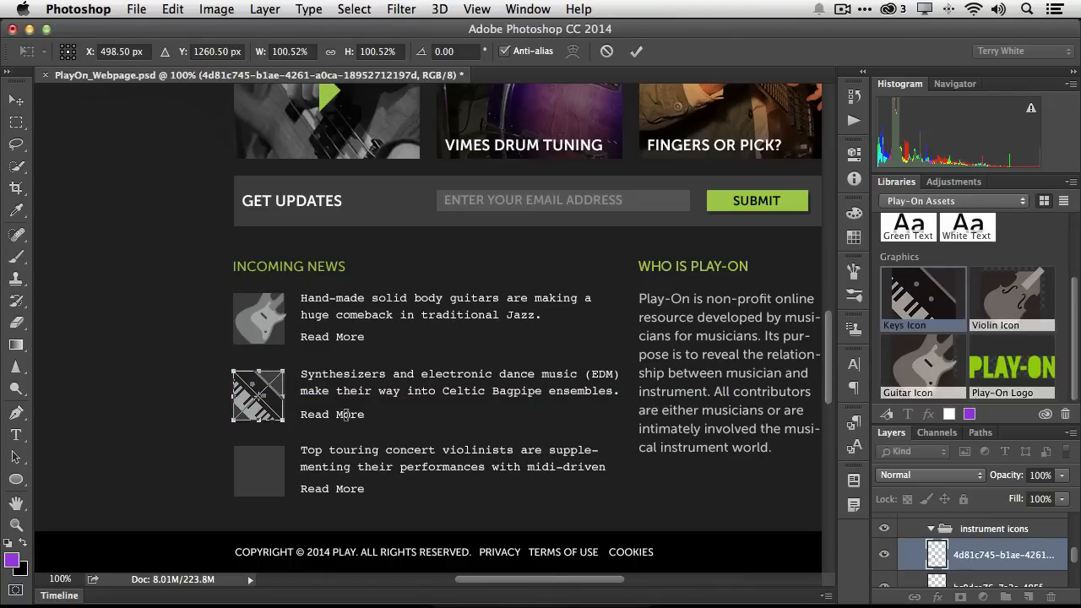
key("Return")
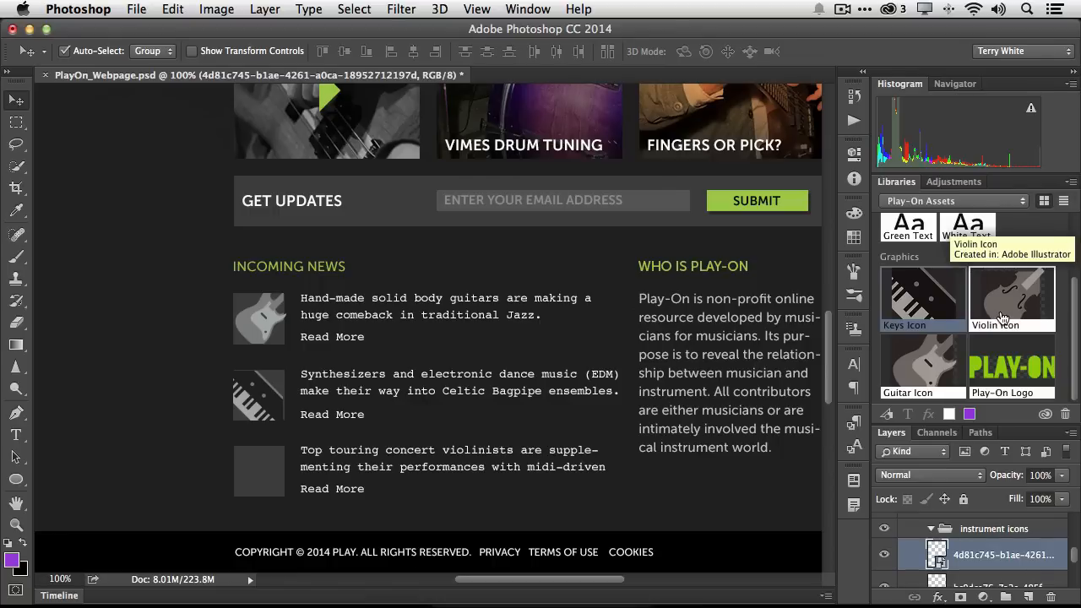
left_click_drag(999, 317, 255, 495)
key("Return")
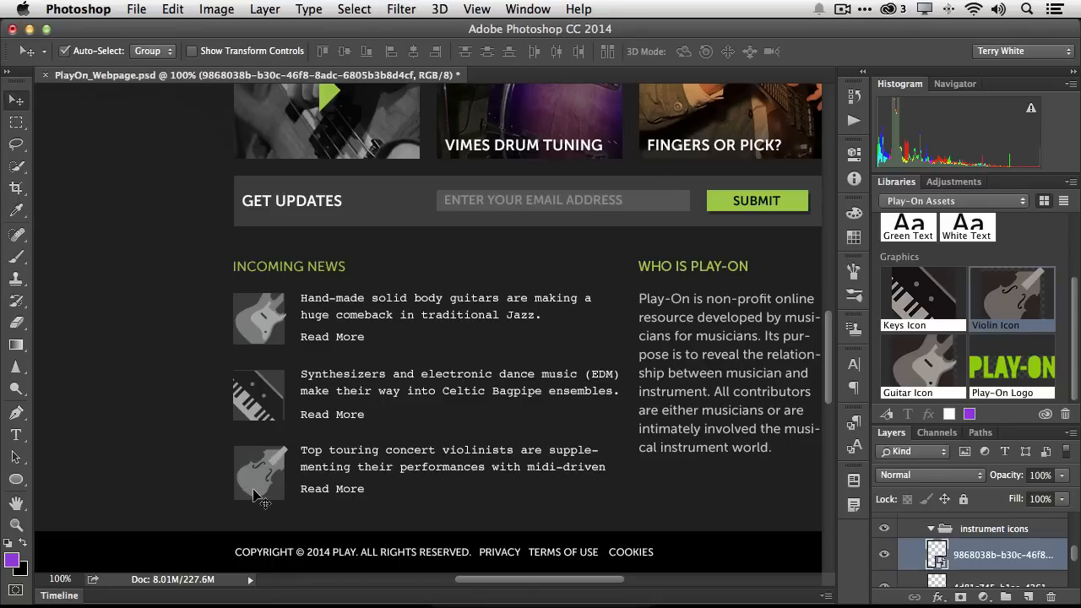
Rename the violin graphic's layer Violin Icon
double_click(996, 554)
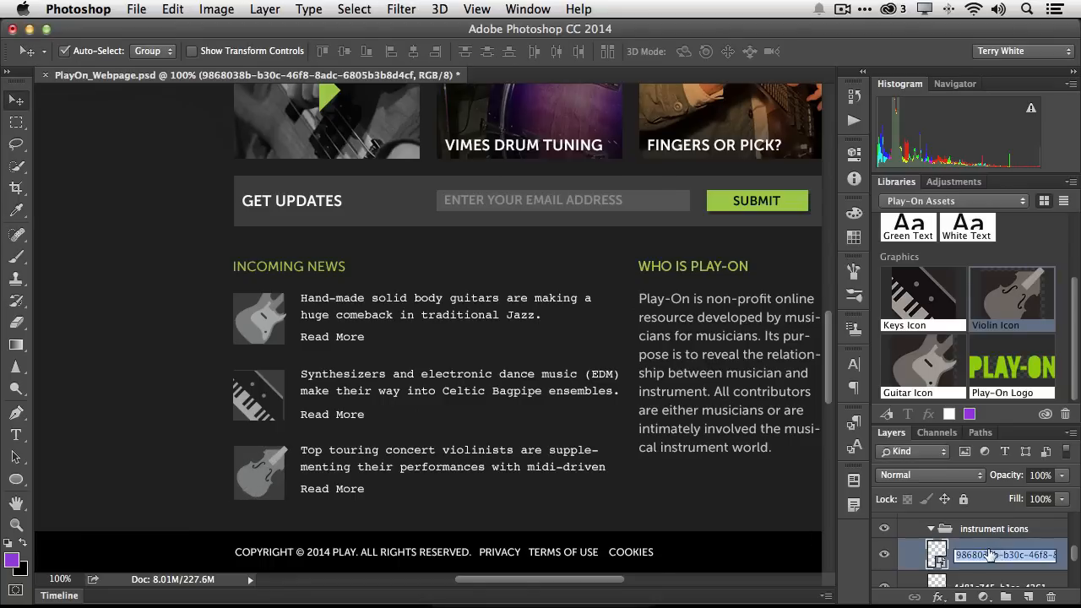
type("Vi")
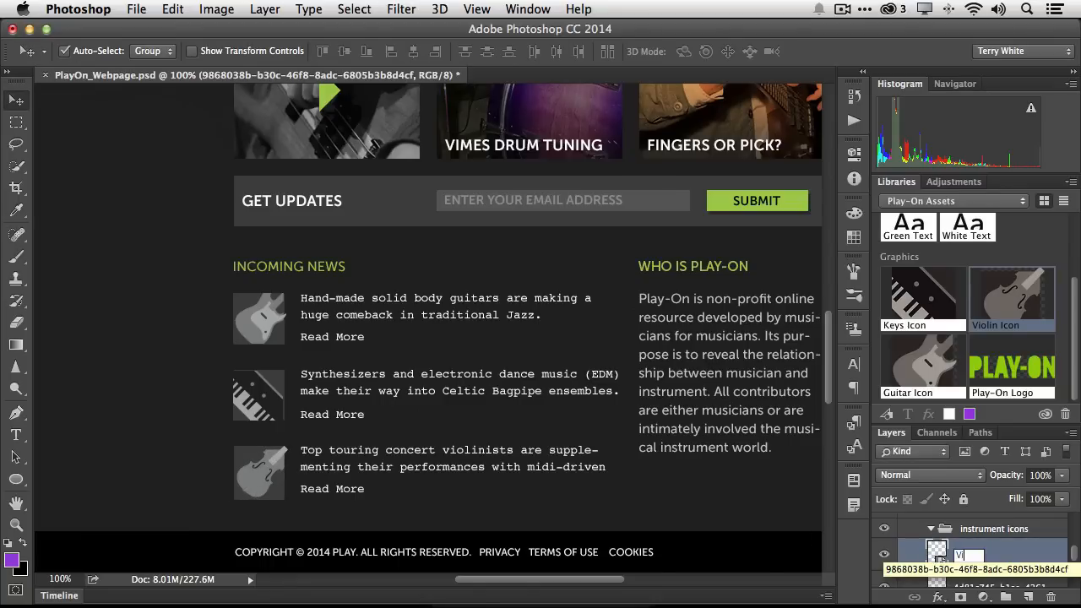
type("olin Ic")
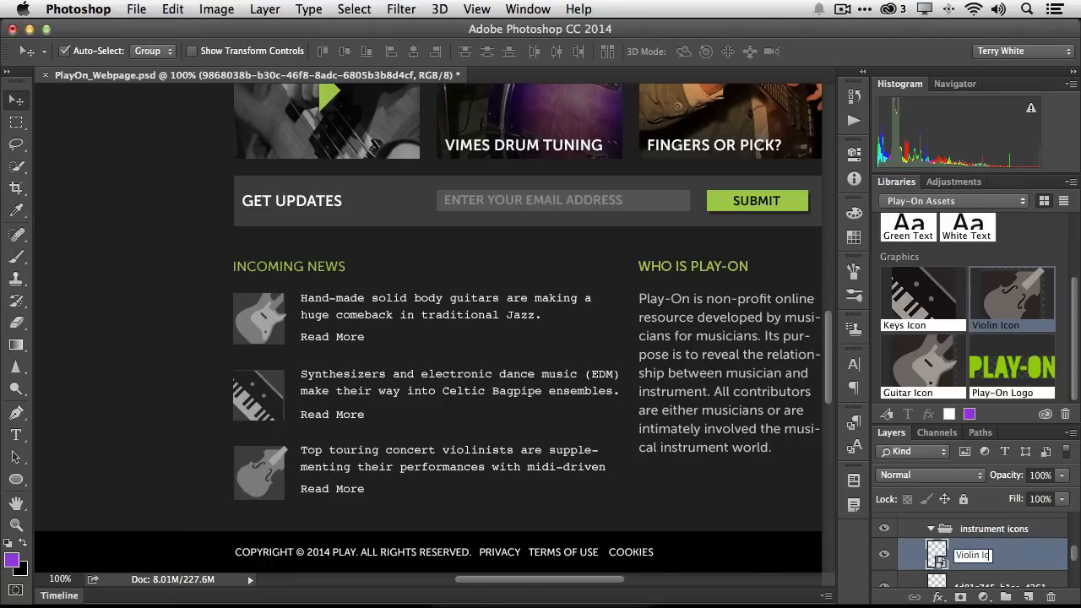
type("on")
key("Return")
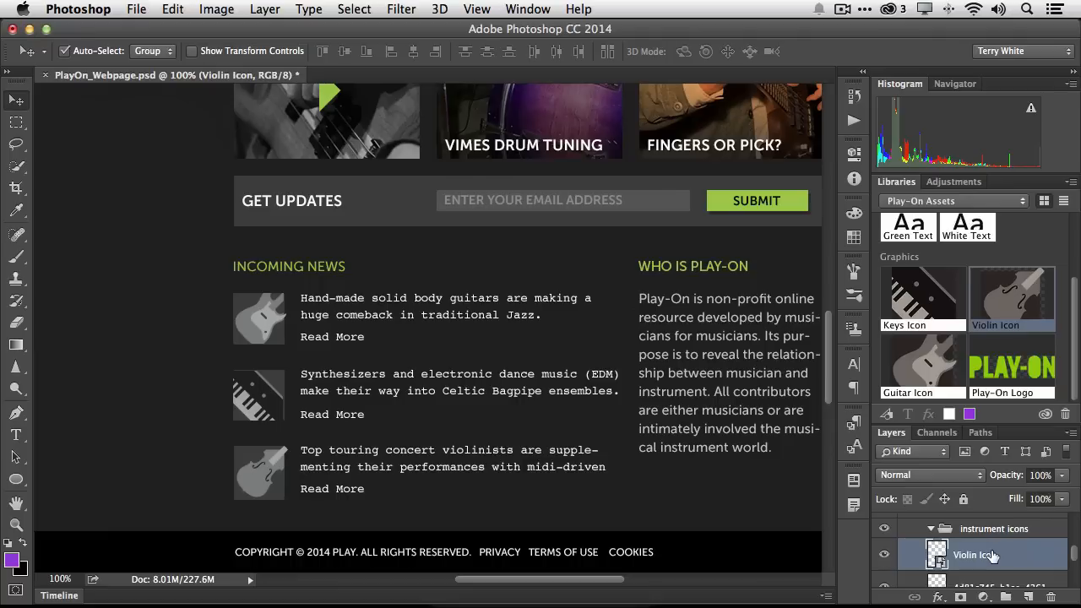
left_click(254, 412)
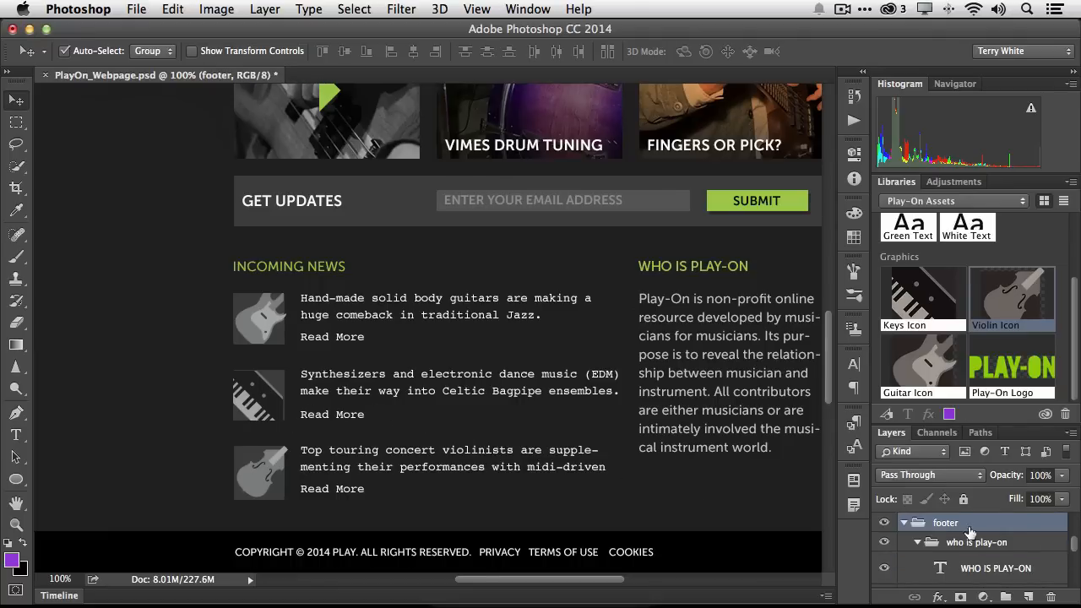
scroll(1017, 556, "down", 2)
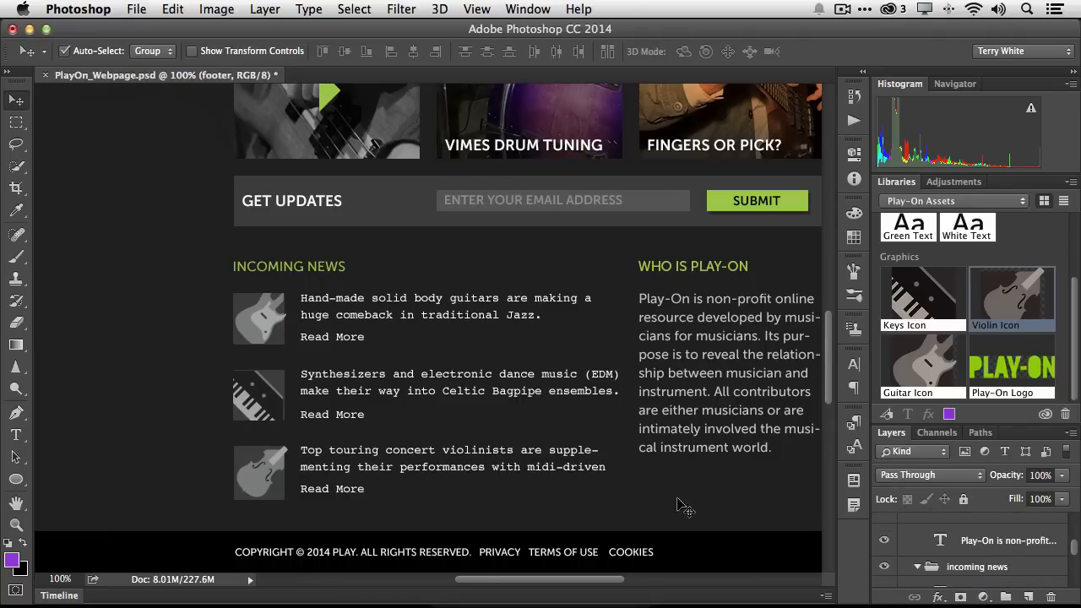
Rename the keys graphic's layer Keys Icon
scroll(957, 578, "down", 3)
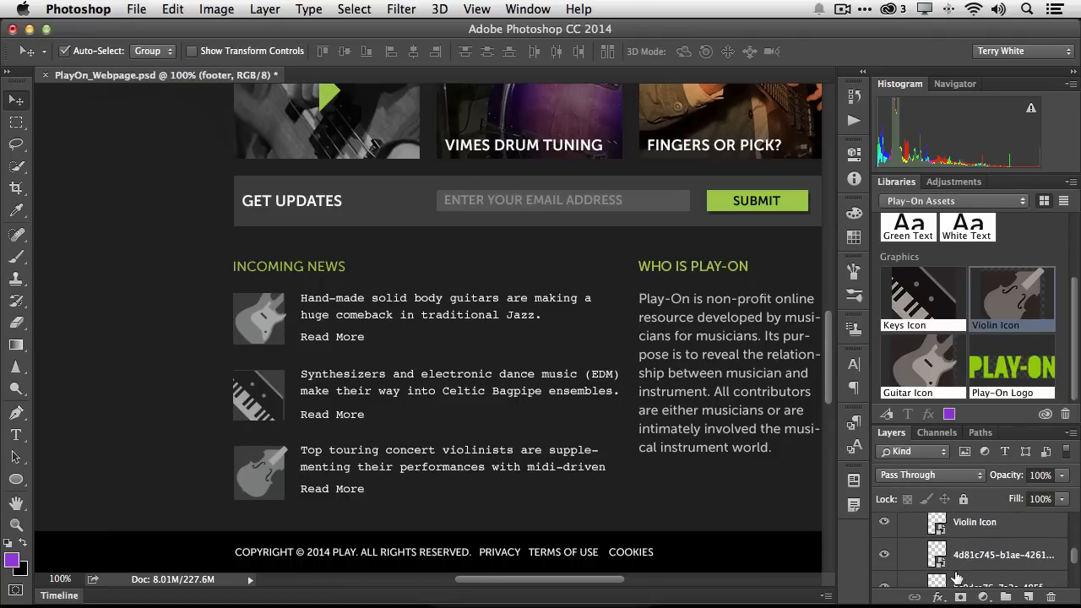
left_click(885, 554)
left_click(884, 554)
double_click(964, 556)
type("Key")
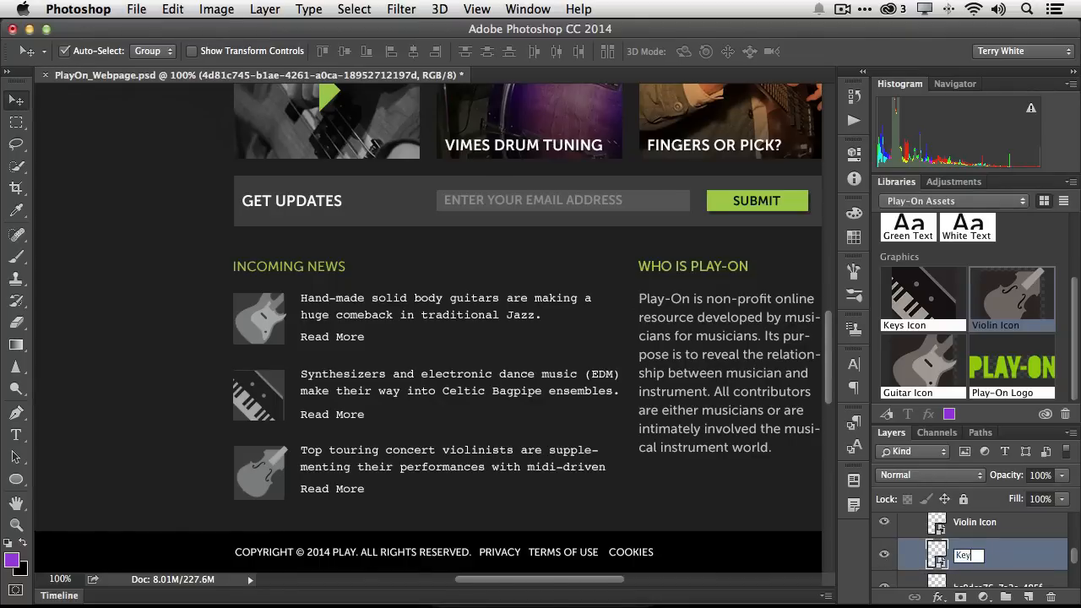
type("s Icon")
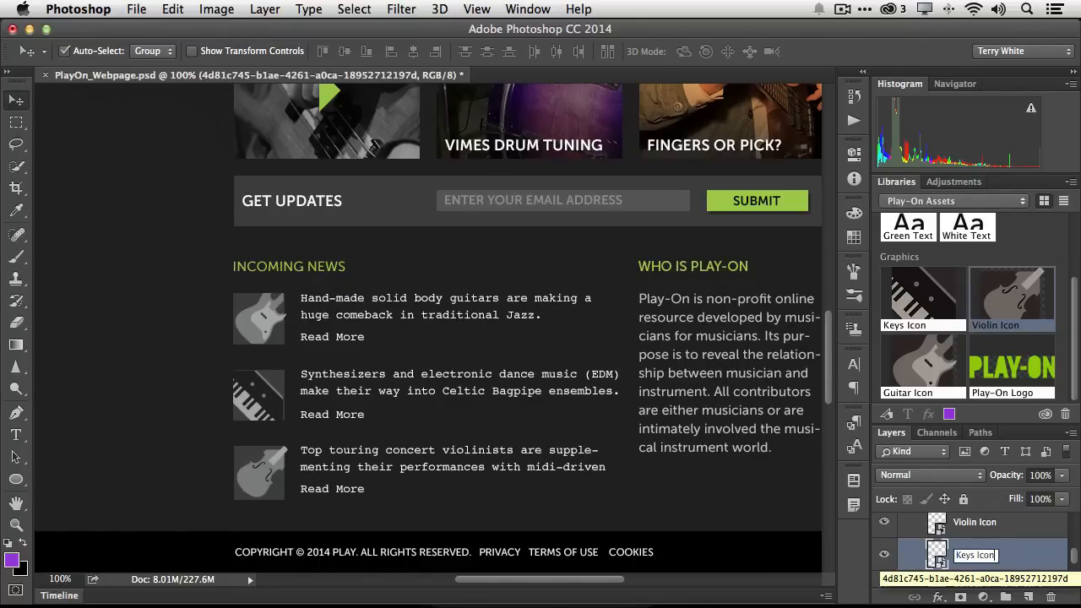
key("Return")
Rename the guitar graphic's layer Guitar Icon
scroll(972, 564, "down", 2)
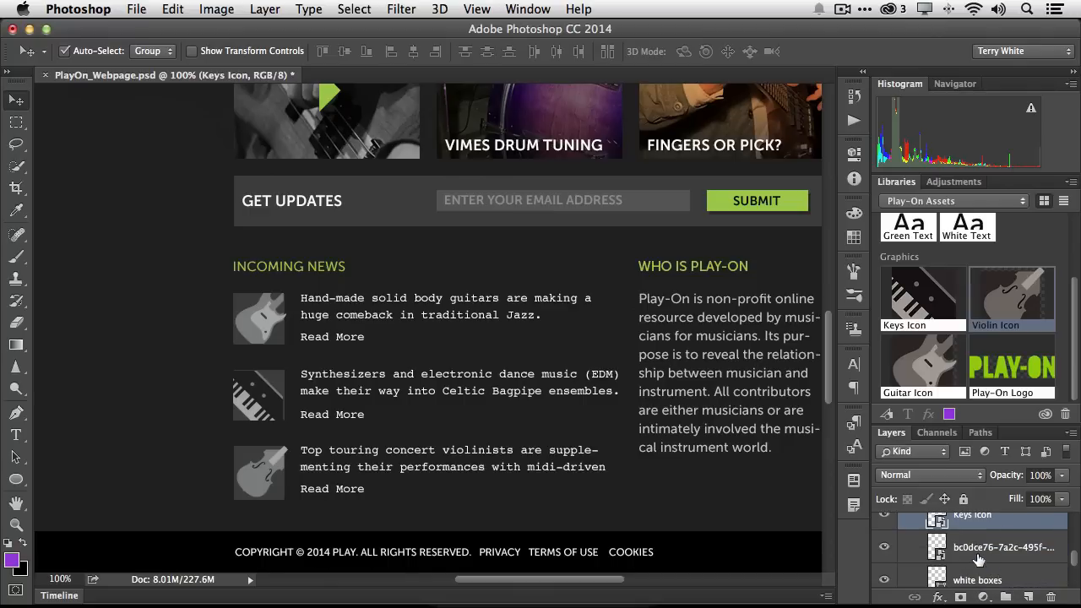
double_click(976, 549)
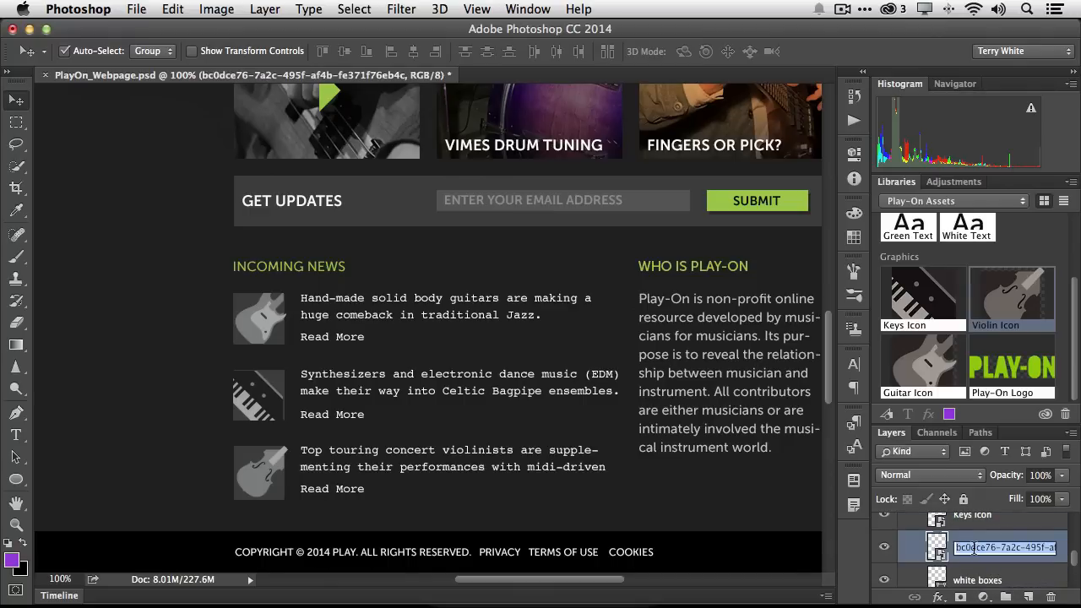
type("Guitar")
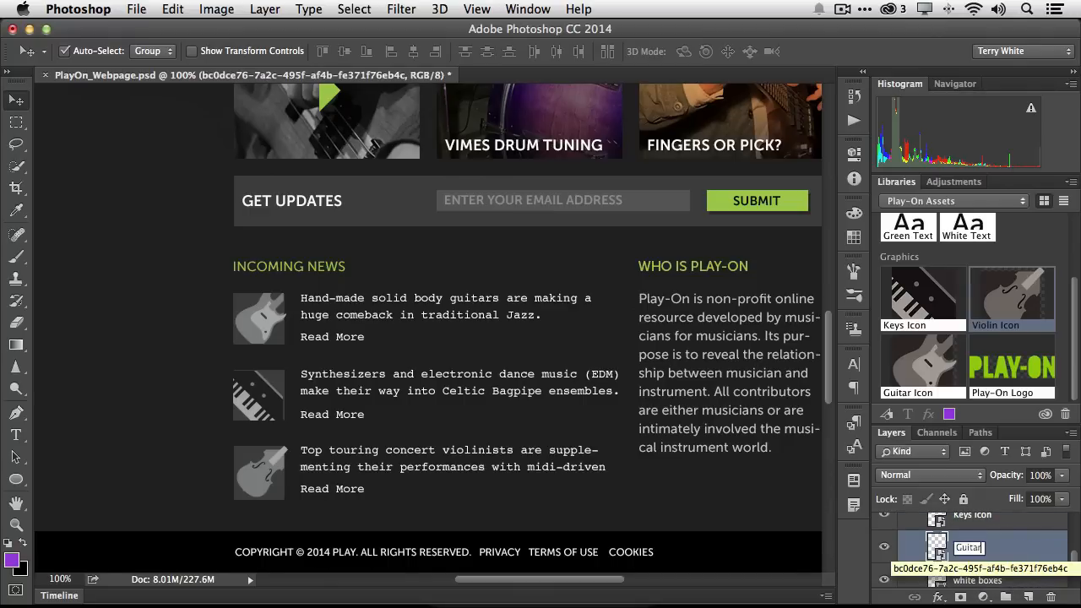
type(" Icon")
key("Return")
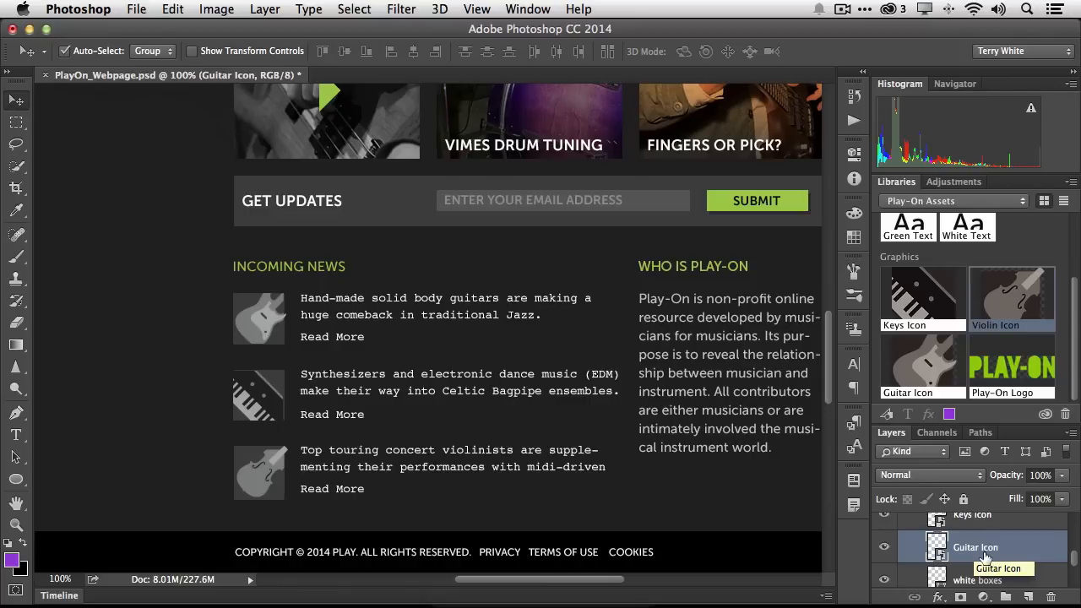
Apply the White Text style to the first news headline and the Green Text style to its Read More link
scroll(984, 557, "down", 4)
scroll(992, 559, "up", 3)
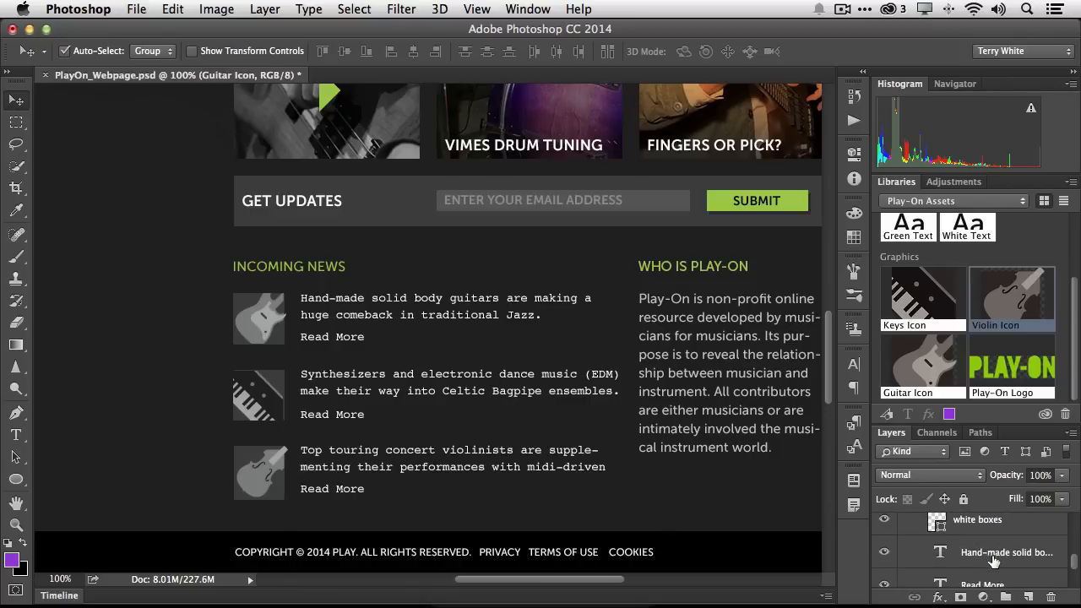
left_click(997, 559)
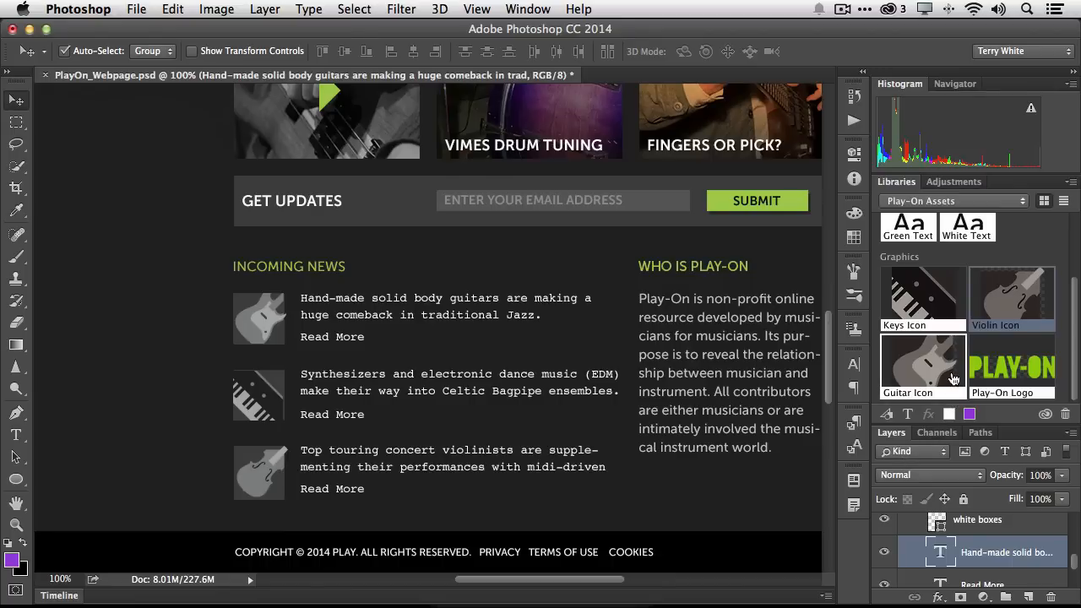
scroll(954, 377, "up", 1)
scroll(954, 378, "up", 3)
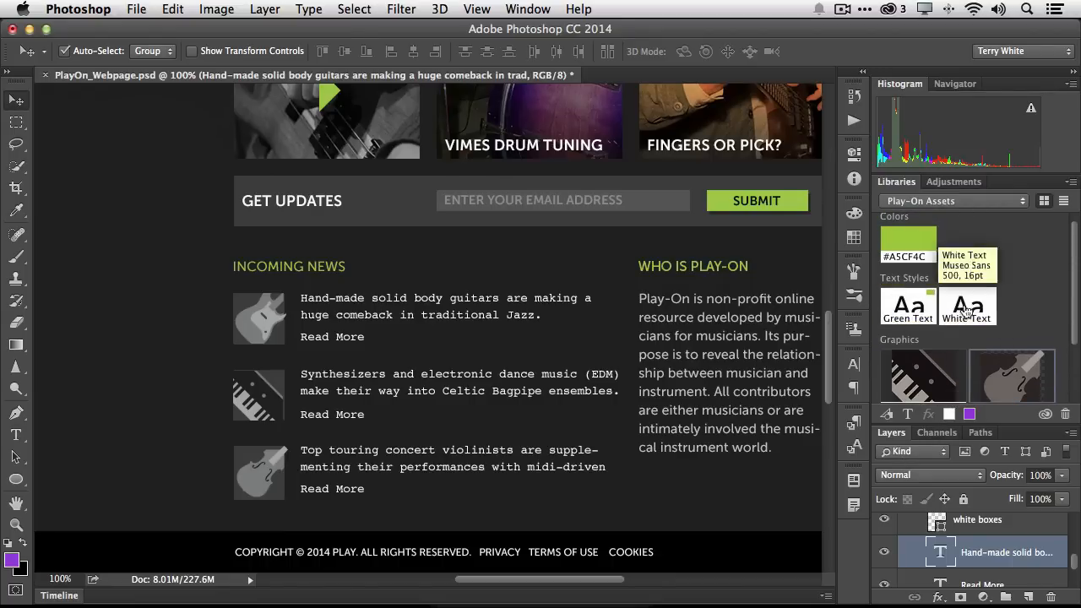
left_click(971, 314)
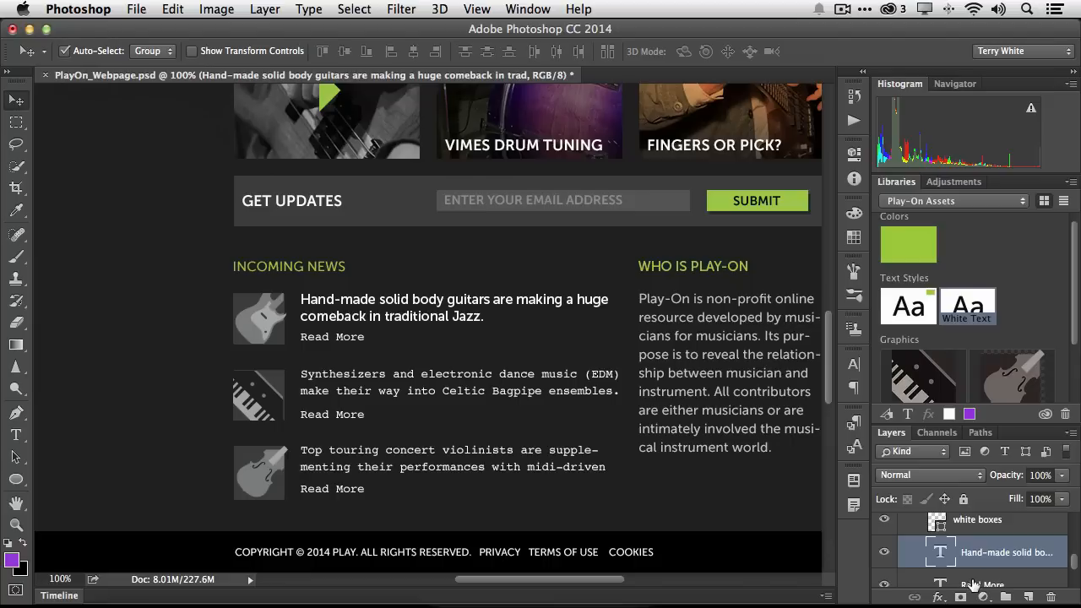
left_click(973, 585)
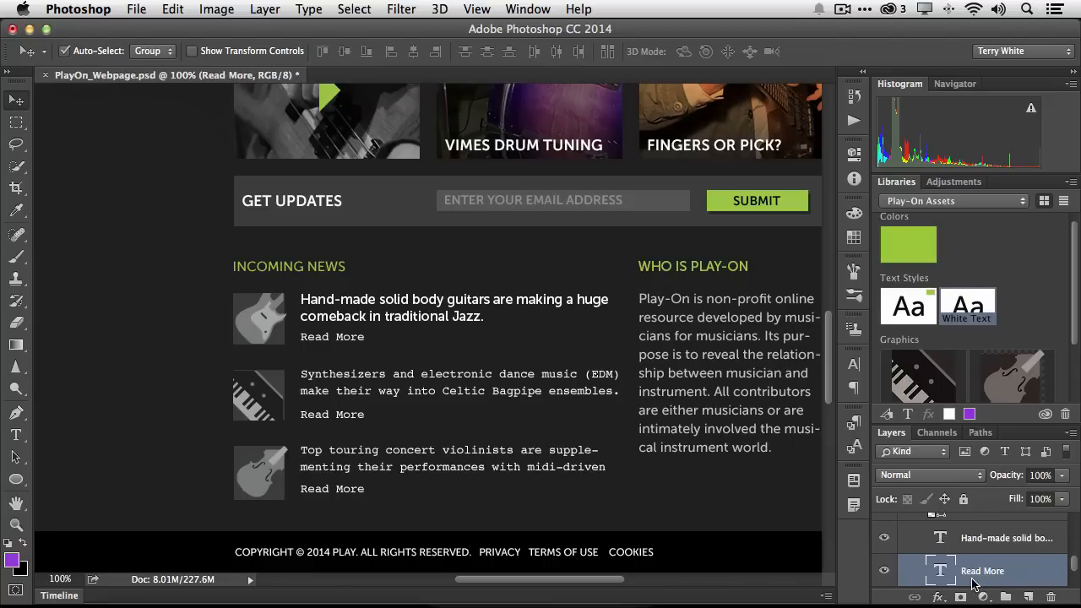
left_click(917, 323)
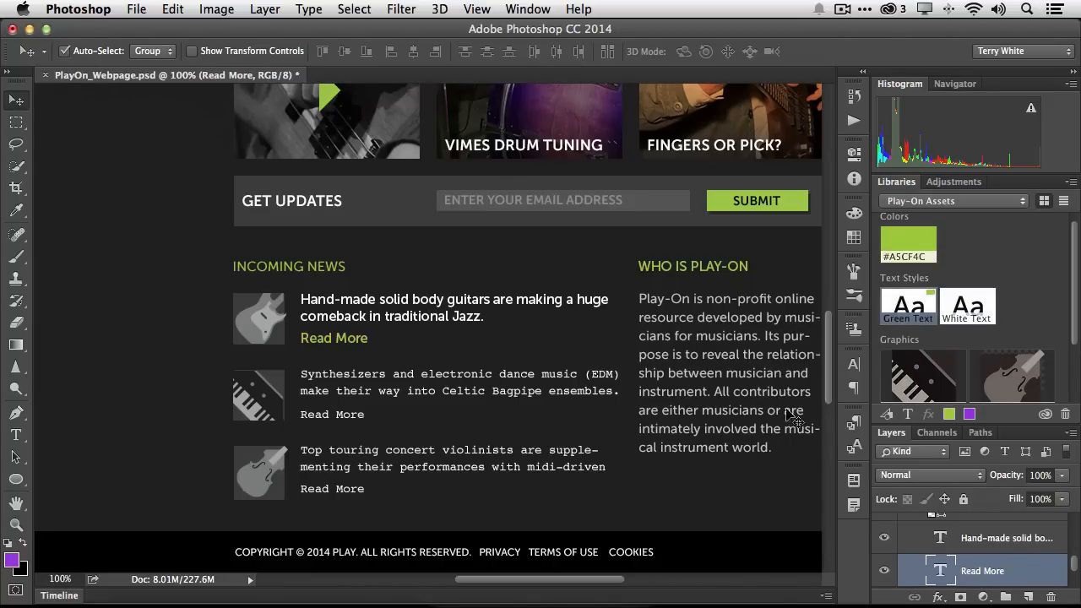
Apply the White Text style to the synthesizers headline and the Green Text style to its Read More link
scroll(1020, 551, "down", 1)
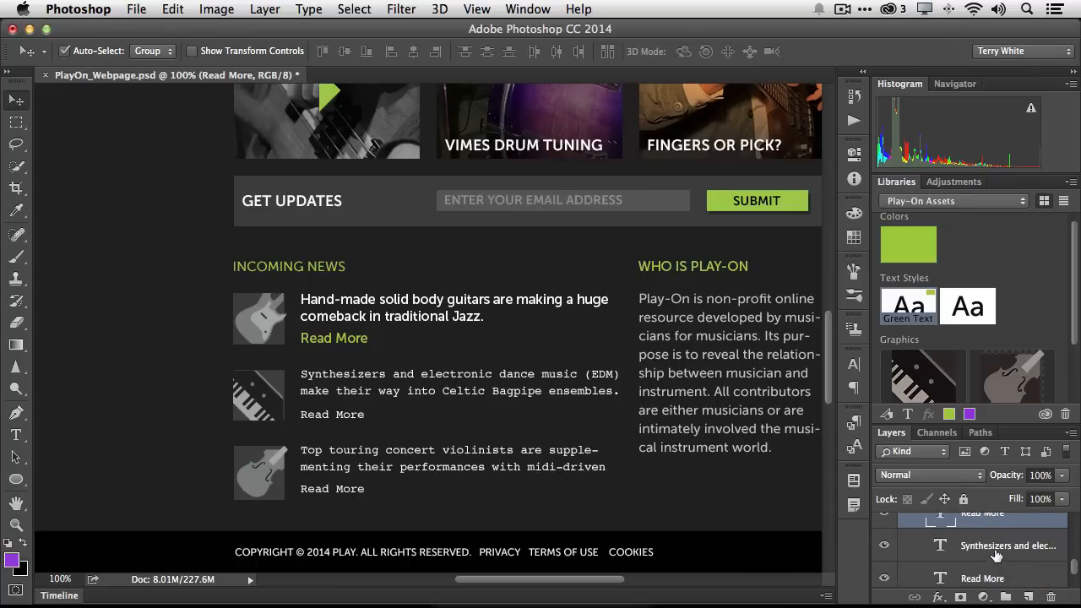
left_click(999, 550)
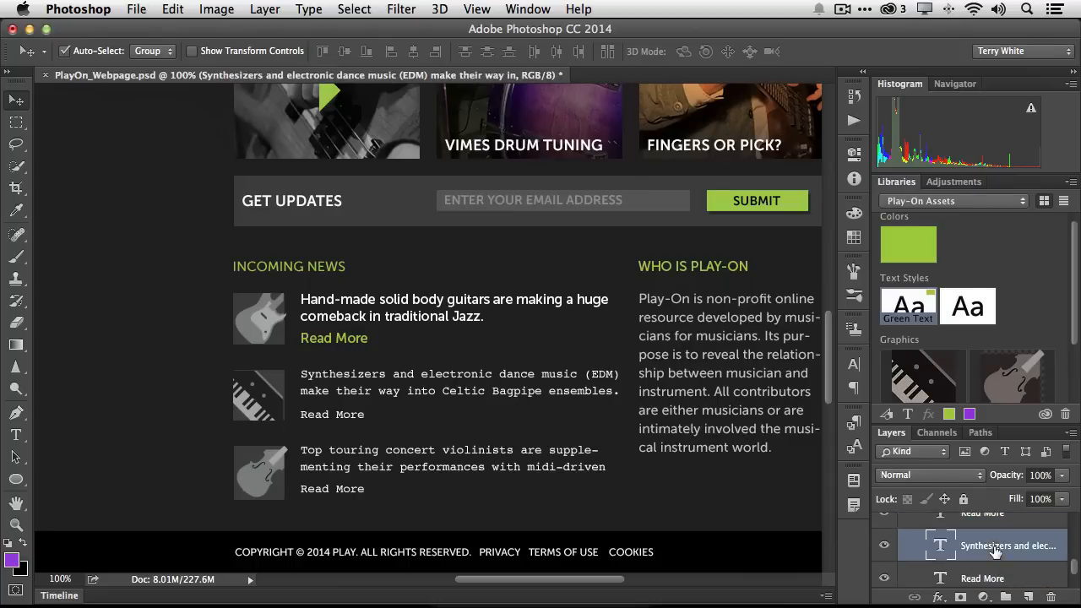
left_click(963, 318)
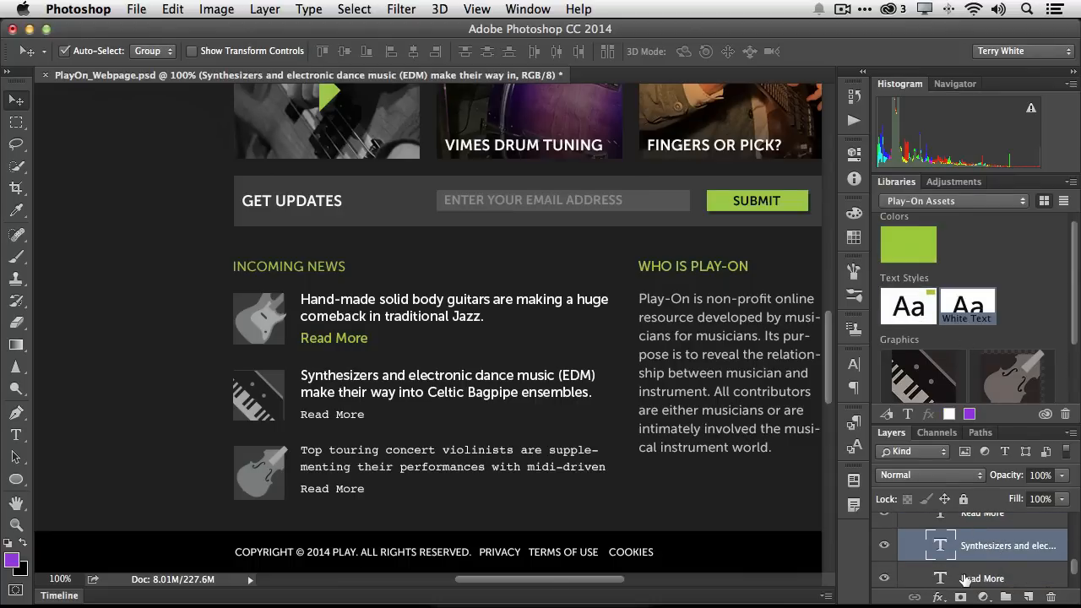
left_click(967, 579)
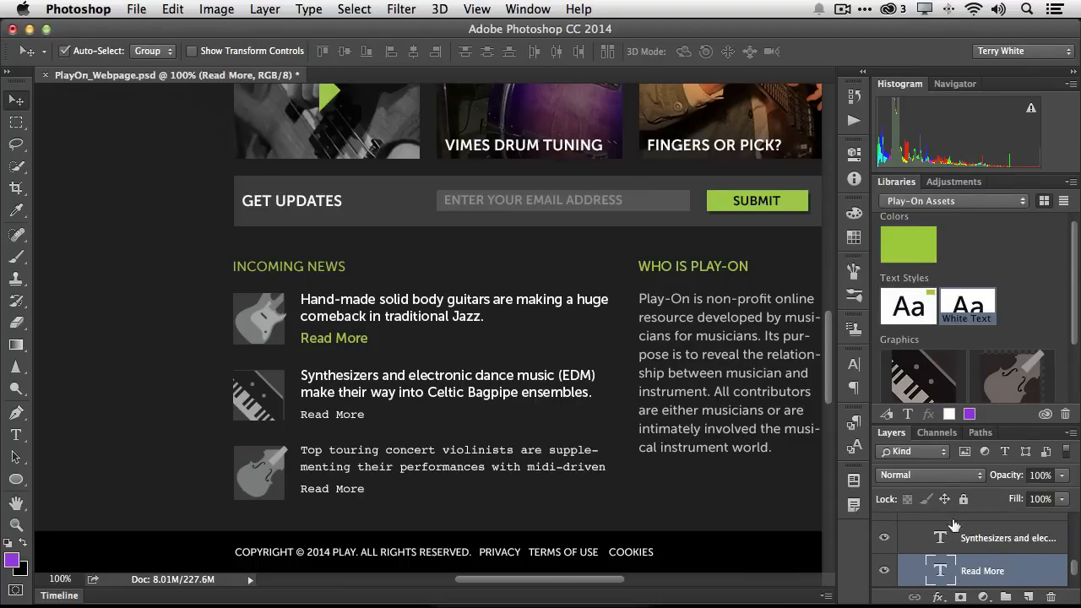
left_click(908, 306)
Apply the White Text style to the violinists headline and the Green Text style to its Read More link
scroll(1011, 571, "down", 2)
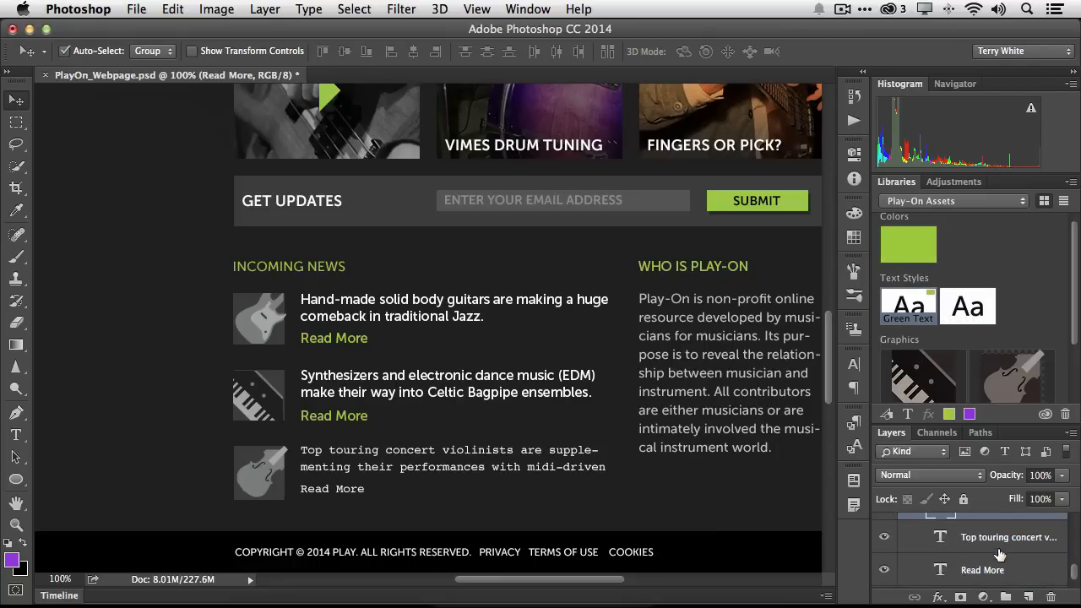
left_click(1005, 547)
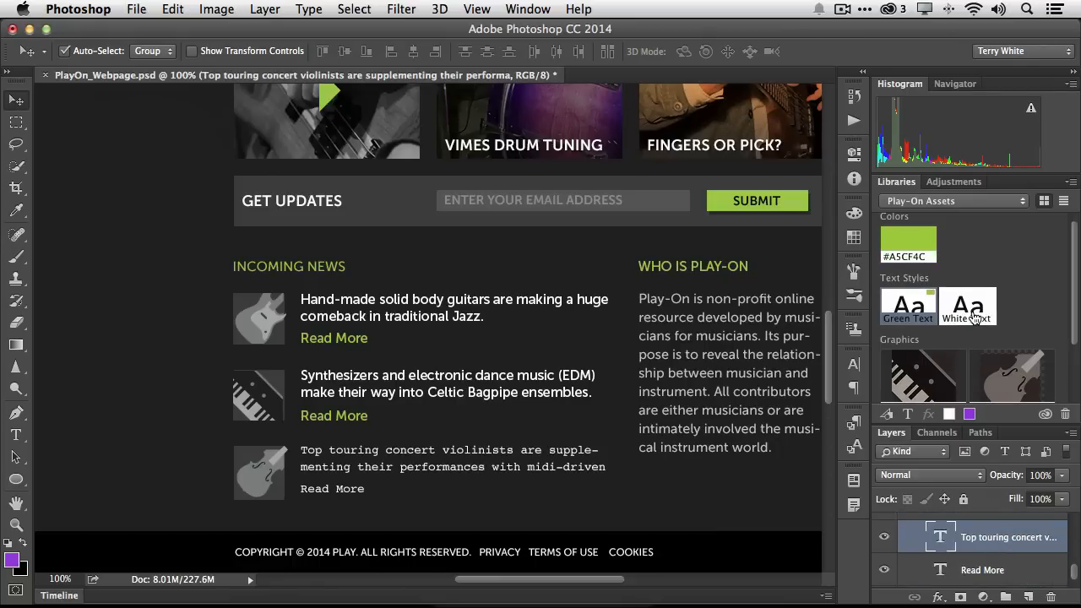
left_click(971, 313)
left_click(981, 570)
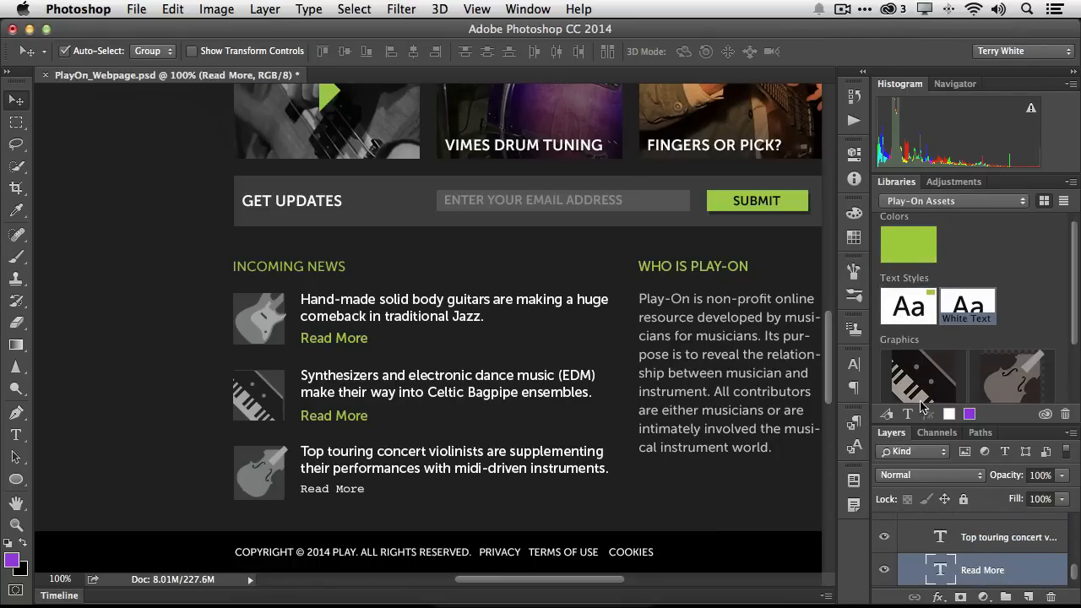
left_click(908, 305)
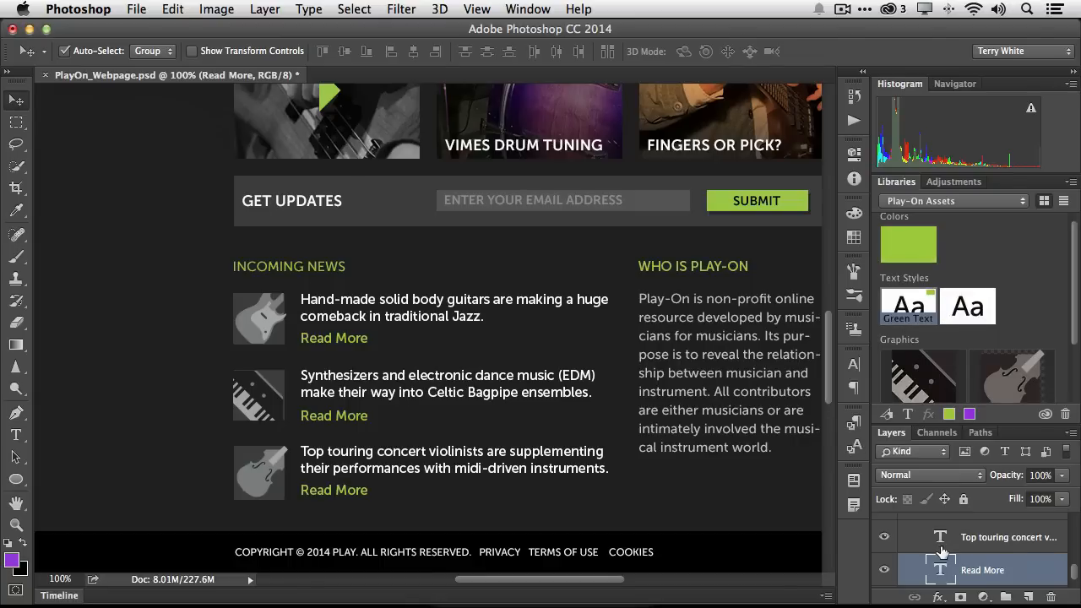
Save the green button layer's style inside the subscribe group to the library as a Submit button layer style
scroll(944, 551, "down", 2)
scroll(943, 551, "up", 1)
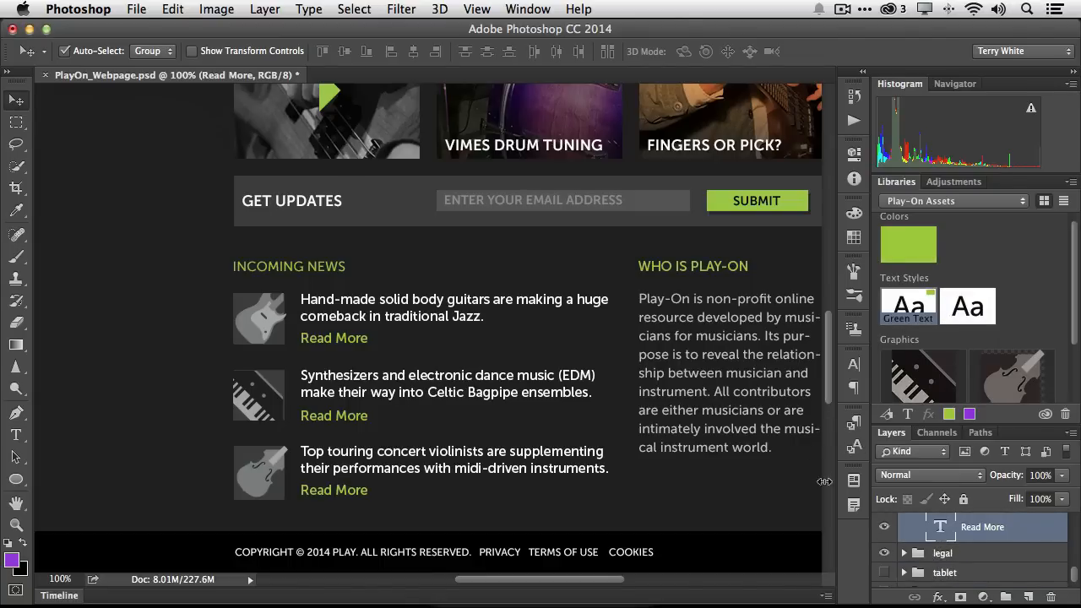
left_click(794, 209)
left_click(904, 523)
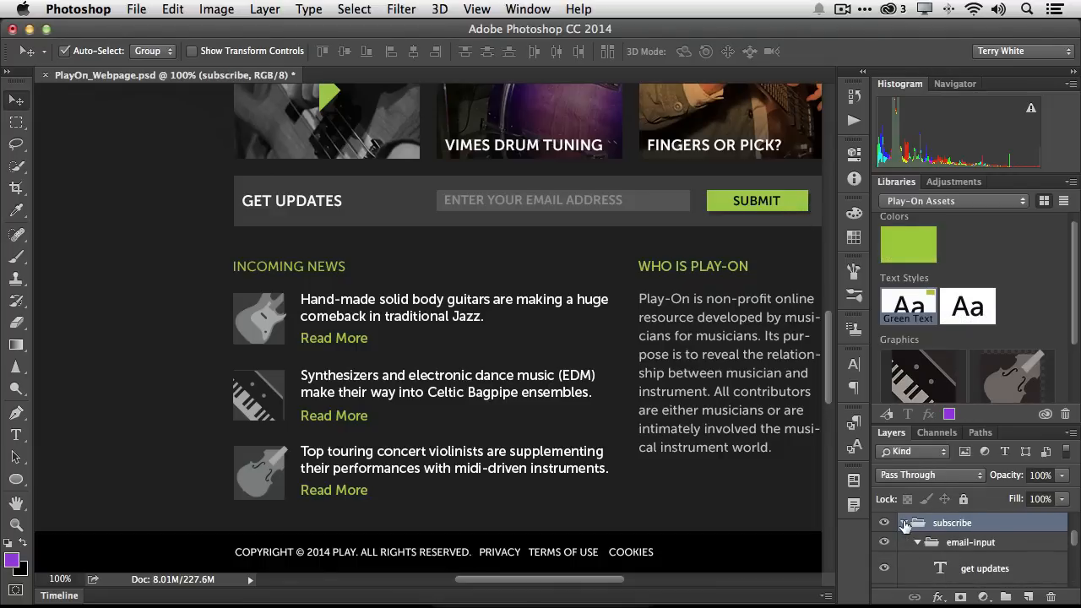
scroll(974, 558, "down", 1)
scroll(974, 555, "down", 3)
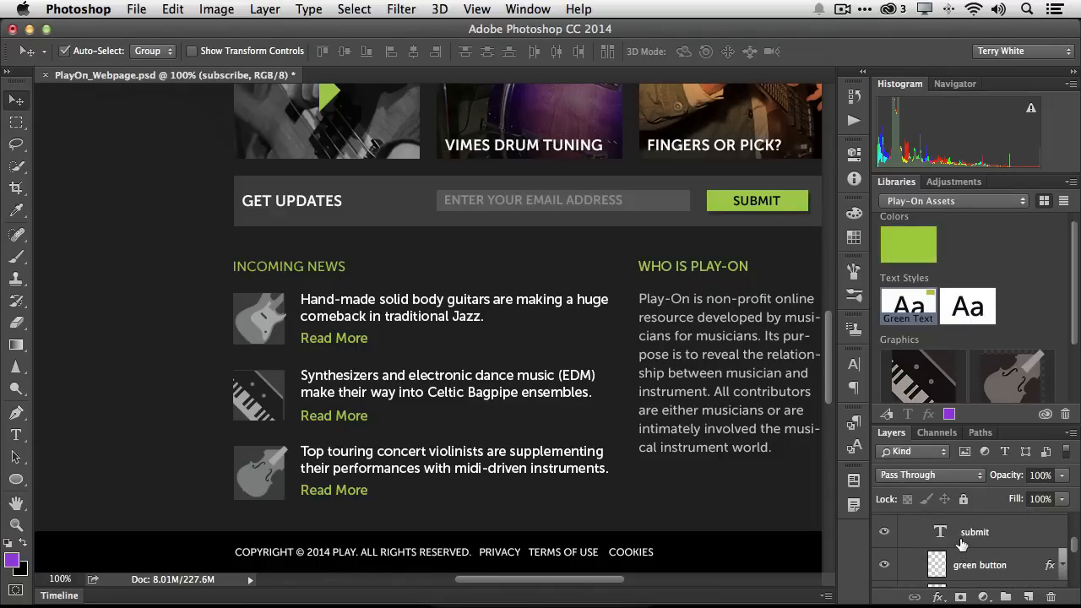
left_click(883, 566)
left_click(884, 566)
left_click(973, 573)
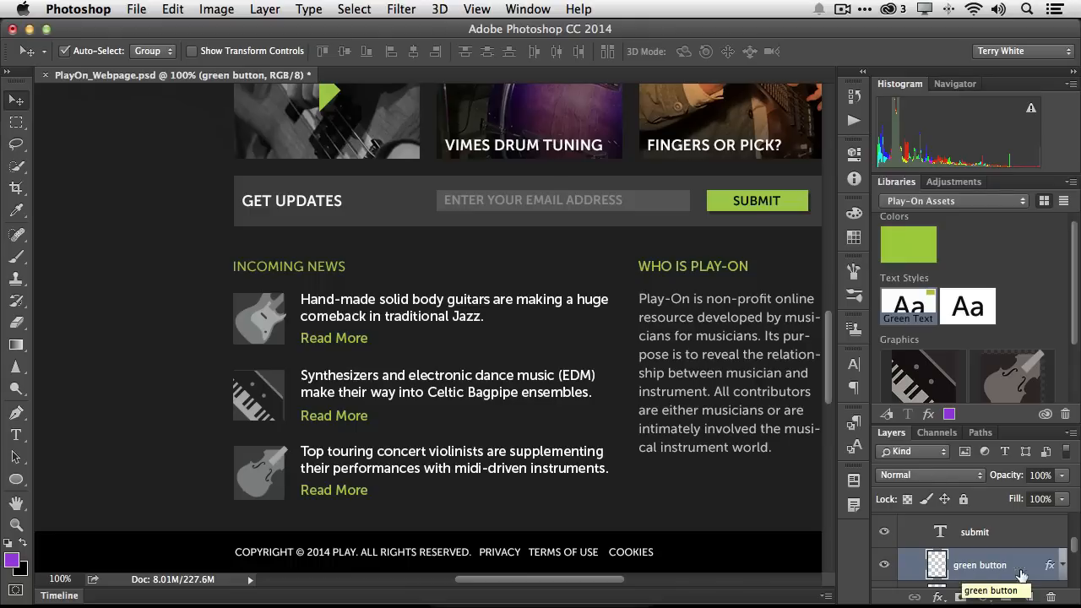
left_click(930, 415)
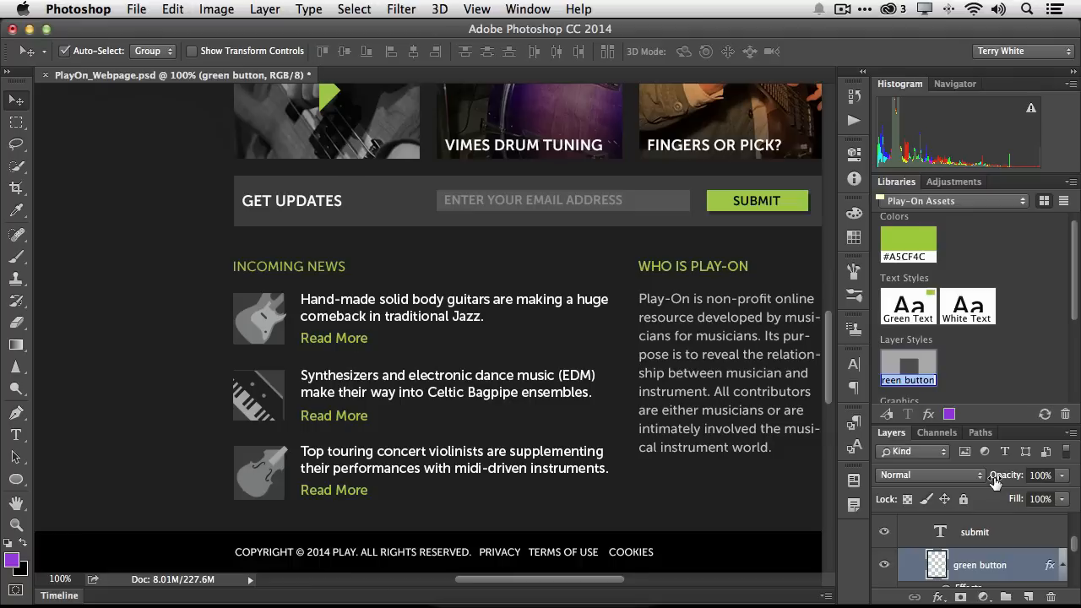
type("Sub")
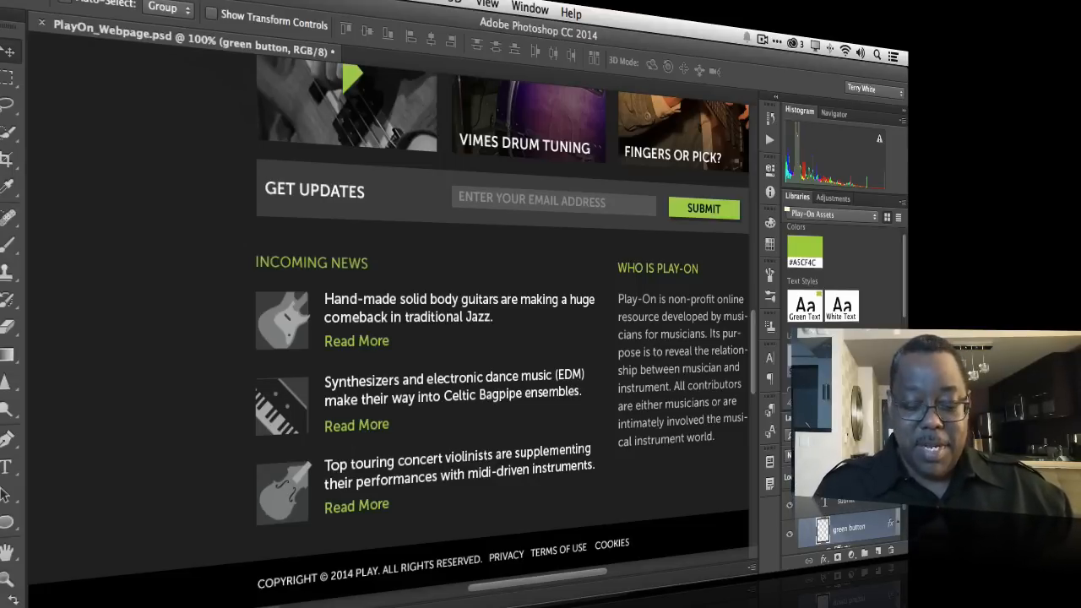
Switch to Illustrator and open the FenderStratocaster.ai document
key("super+Tab")
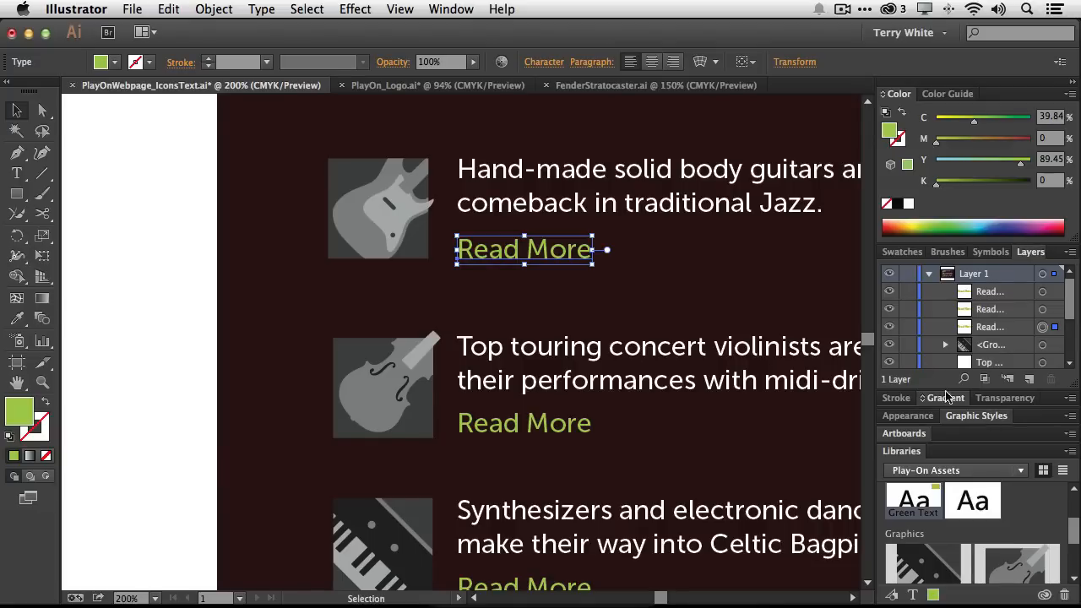
left_click(594, 86)
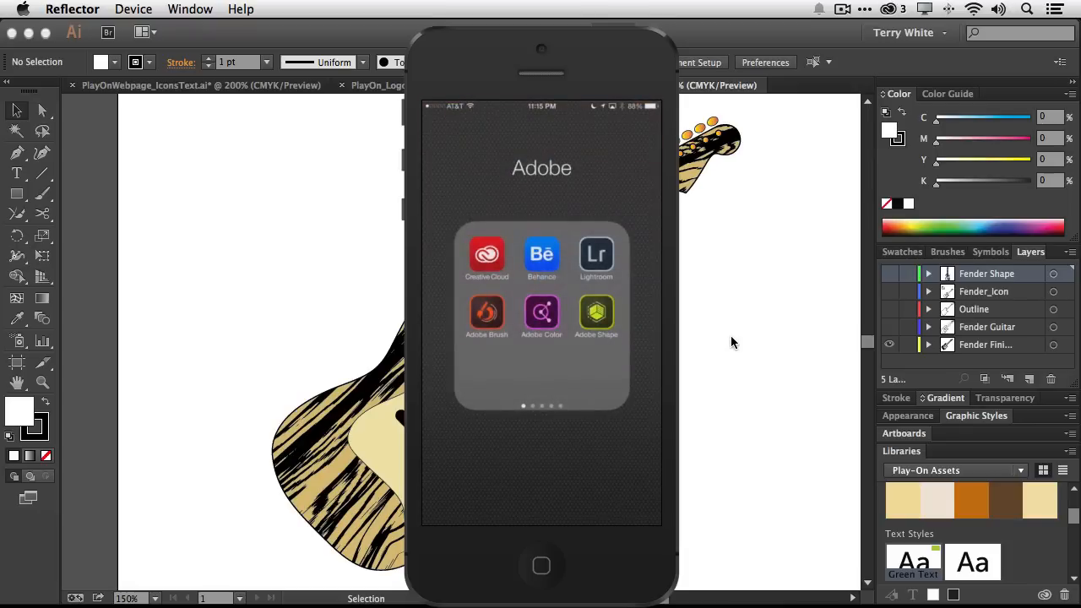
left_click(732, 337)
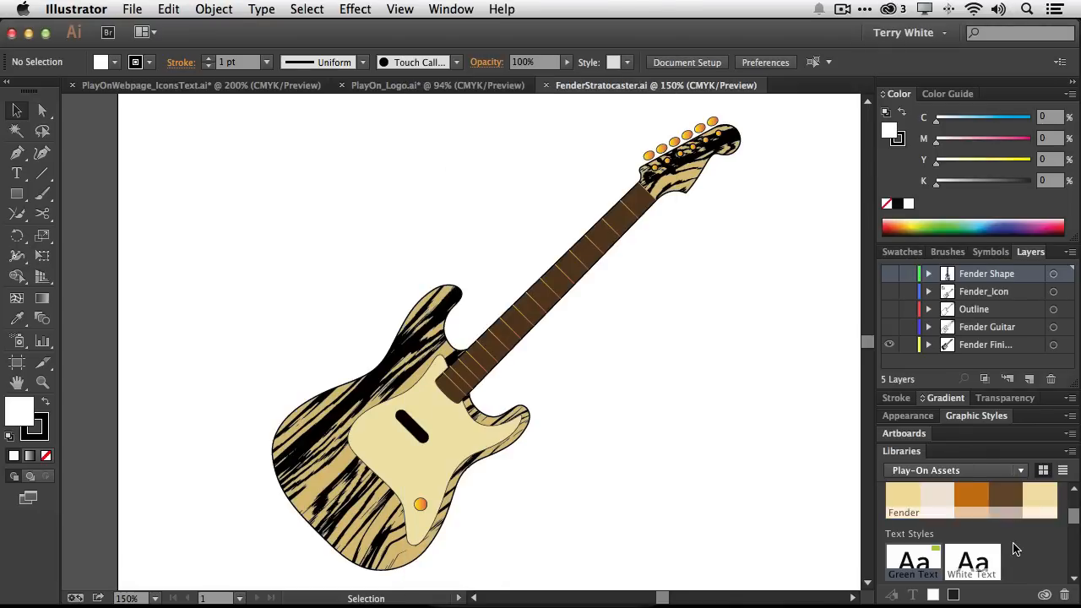
Scroll through the Play-On Assets library to review its colours, Fender colour theme, layer styles and graphics
scroll(1022, 550, "down", 5)
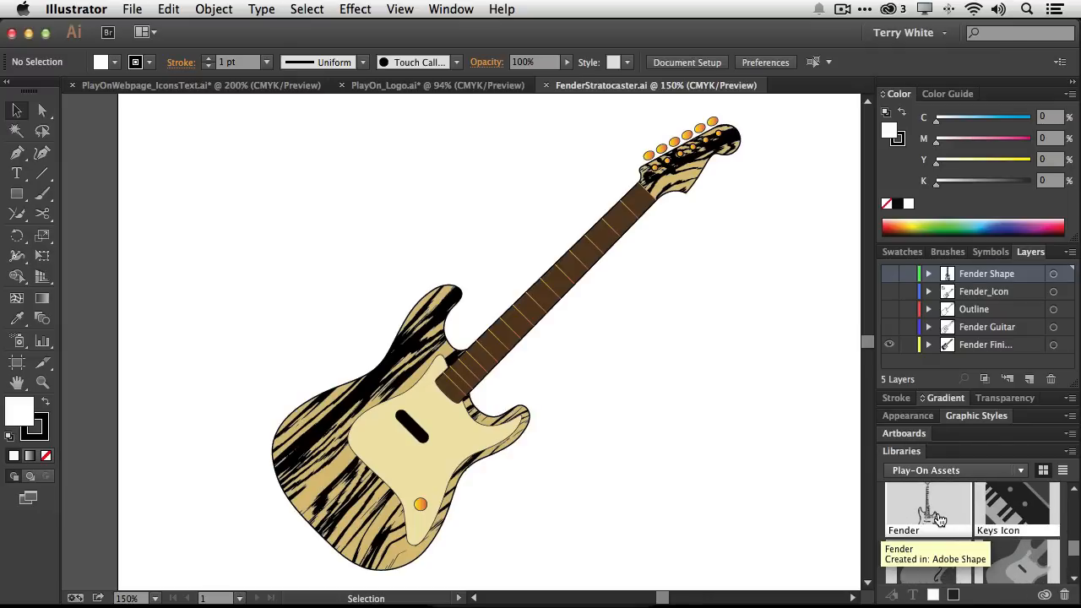
scroll(939, 518, "up", 3)
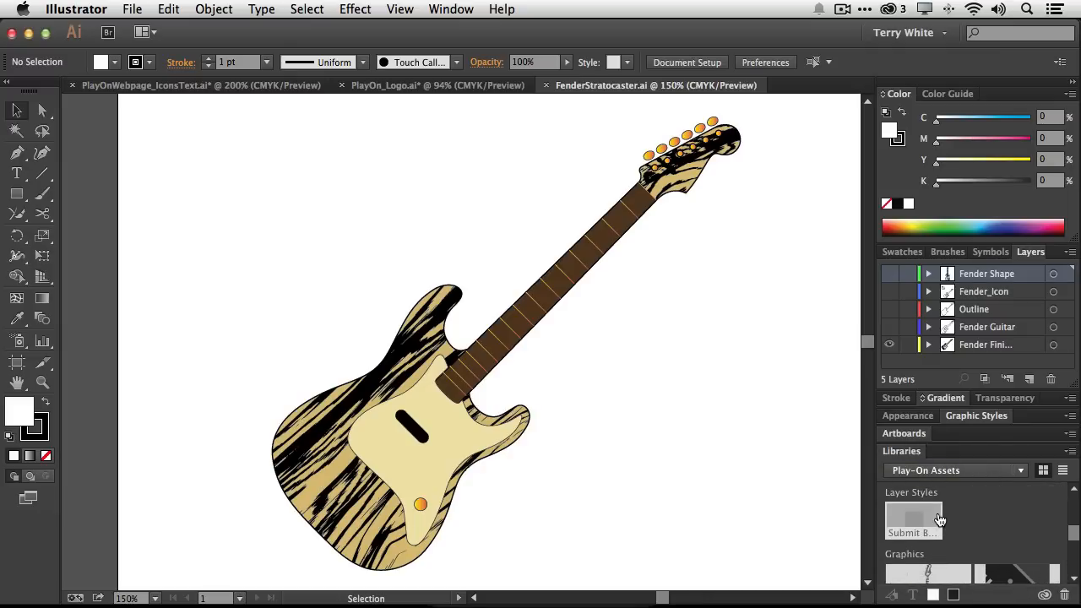
scroll(939, 517, "up", 2)
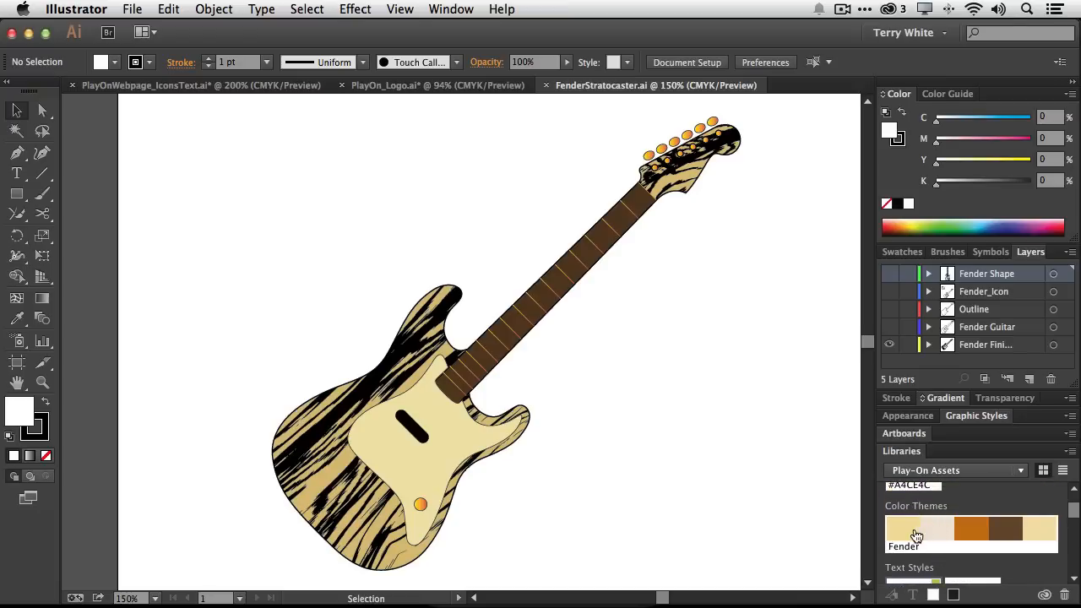
scroll(984, 536, "up", 2)
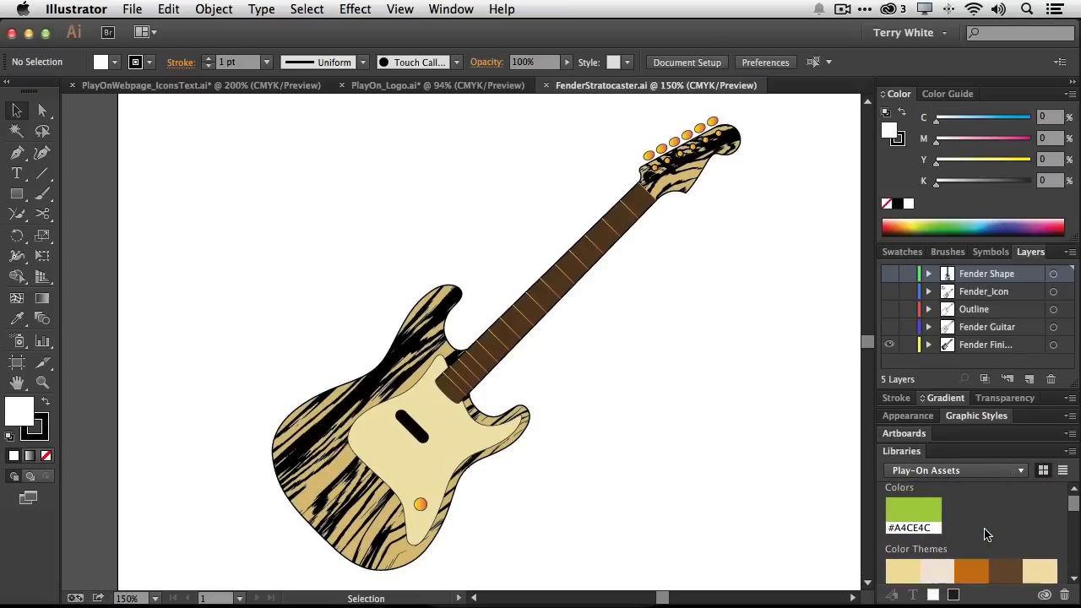
scroll(984, 536, "down", 5)
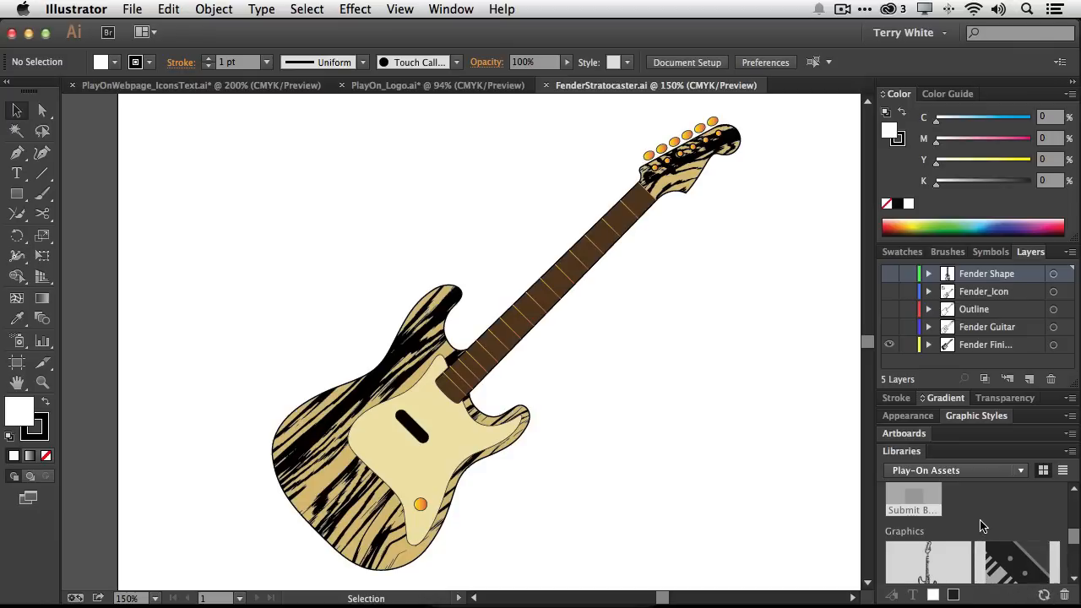
Show the Fender Guitar layer
scroll(982, 527, "up", 2)
scroll(980, 526, "up", 4)
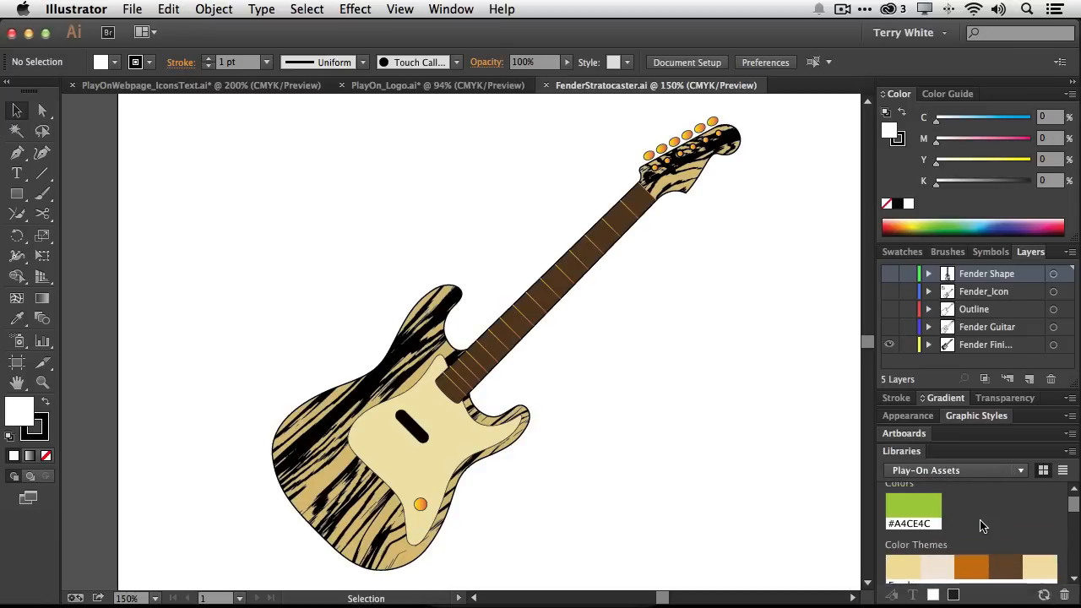
scroll(979, 526, "down", 2)
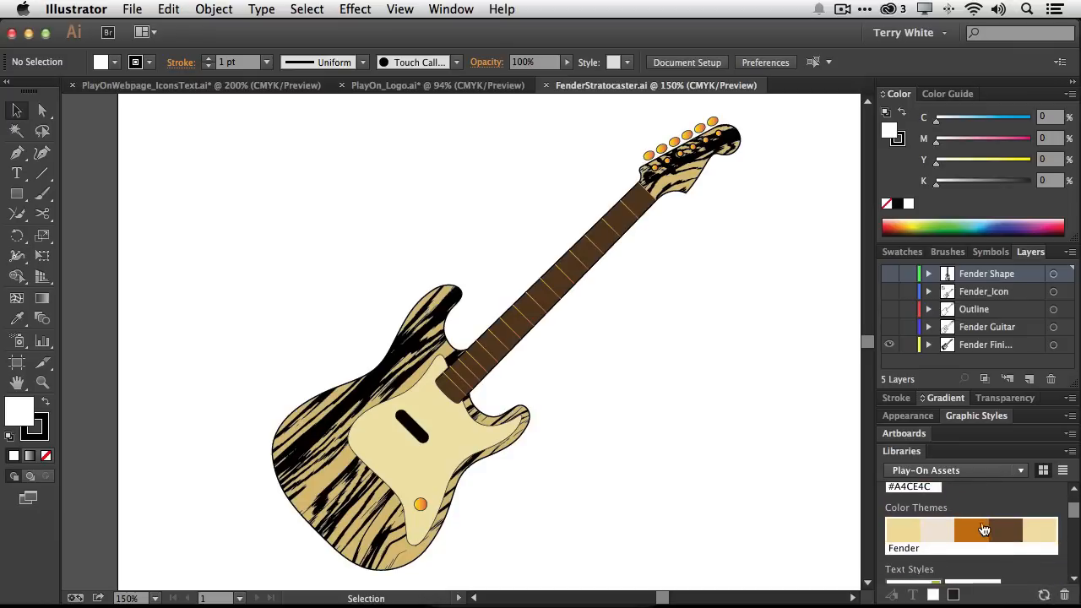
mouse_move(1044, 598)
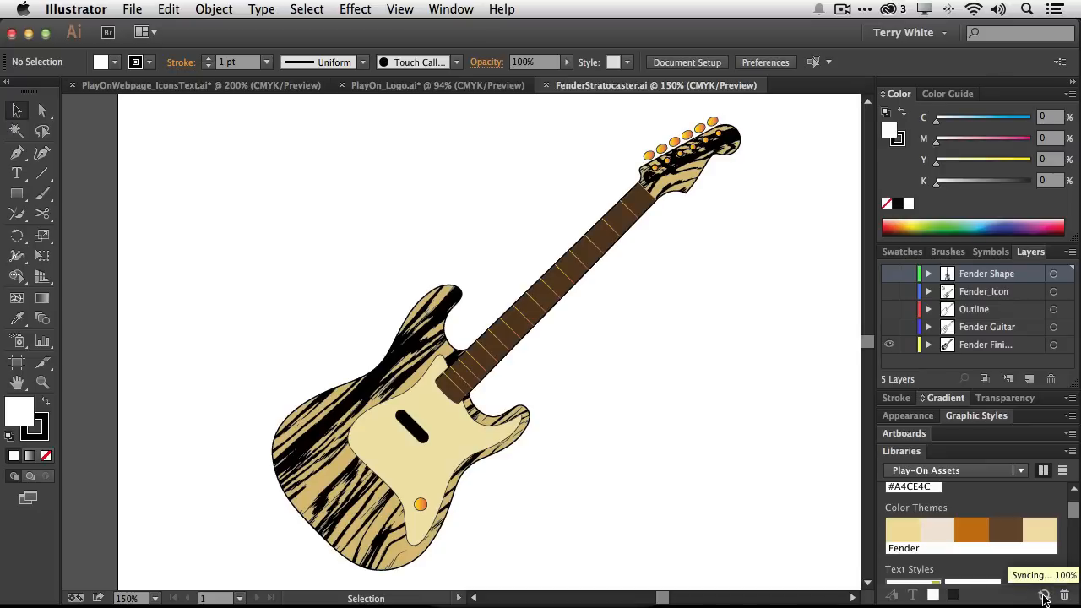
scroll(1023, 559, "down", 3)
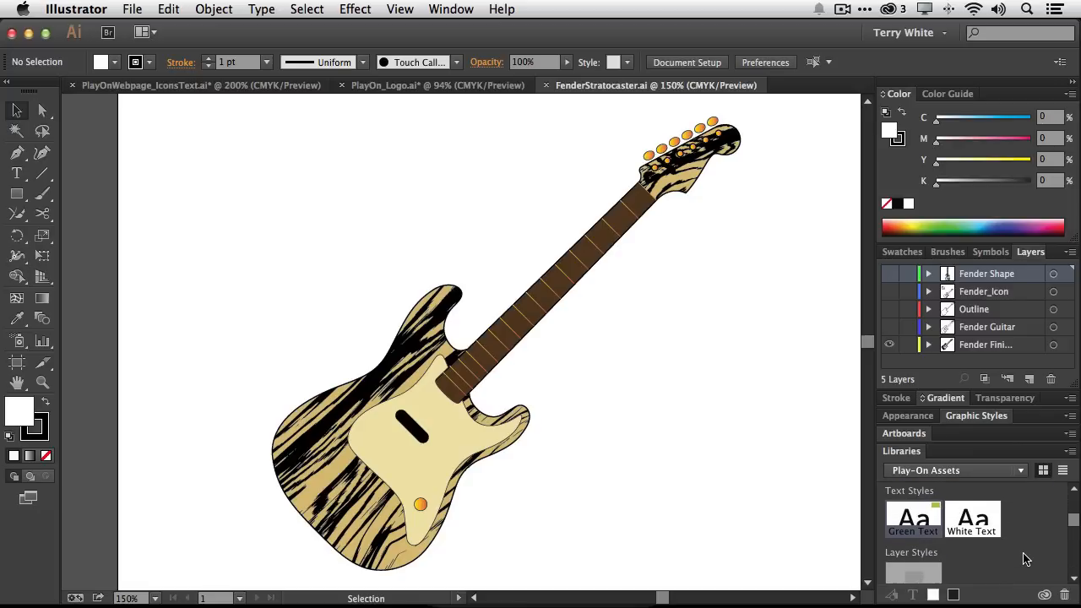
scroll(1024, 559, "down", 5)
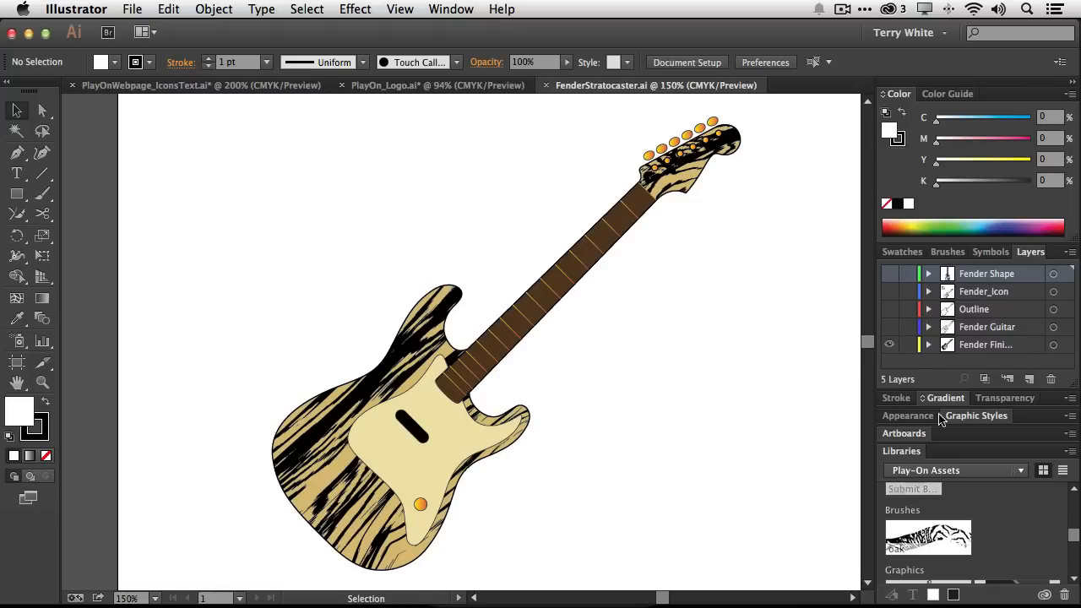
left_click(889, 327)
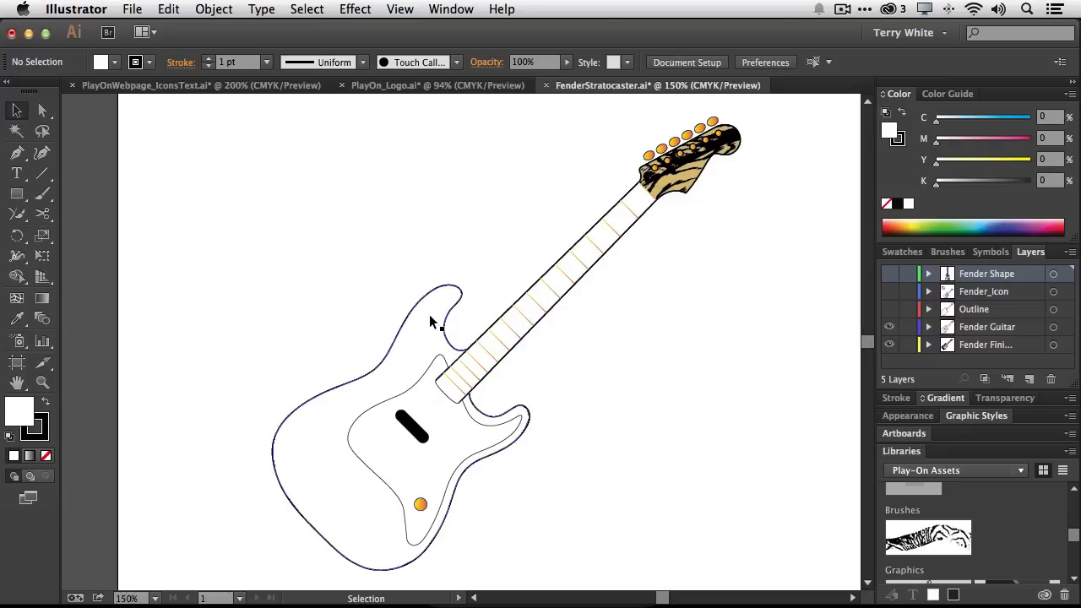
Select the guitar neck and fill it with Fender theme colours, ending with the theme's last swatch
left_click(493, 332)
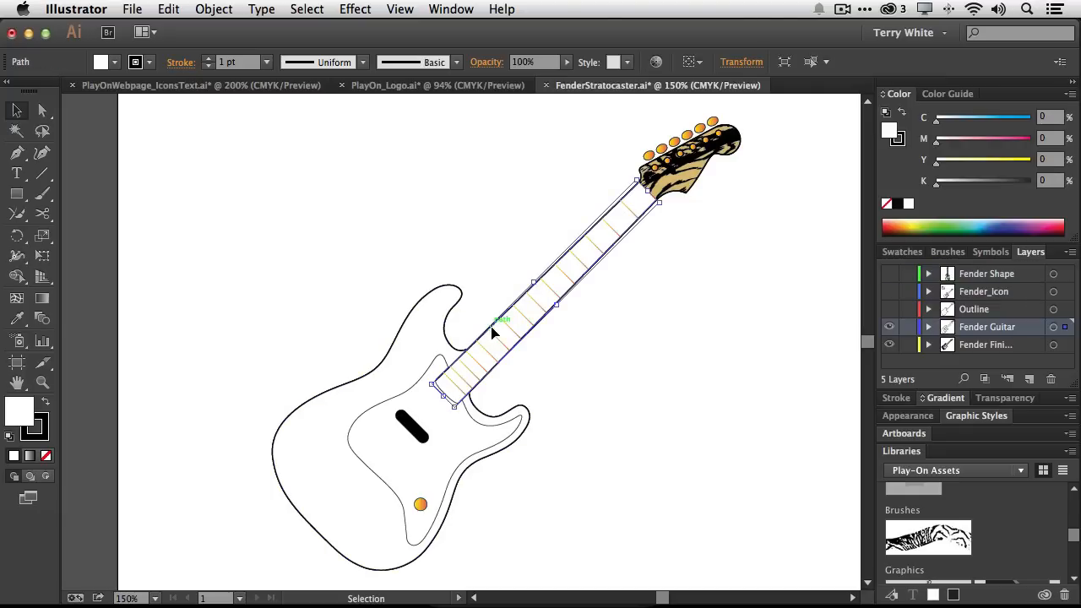
scroll(965, 530, "up", 5)
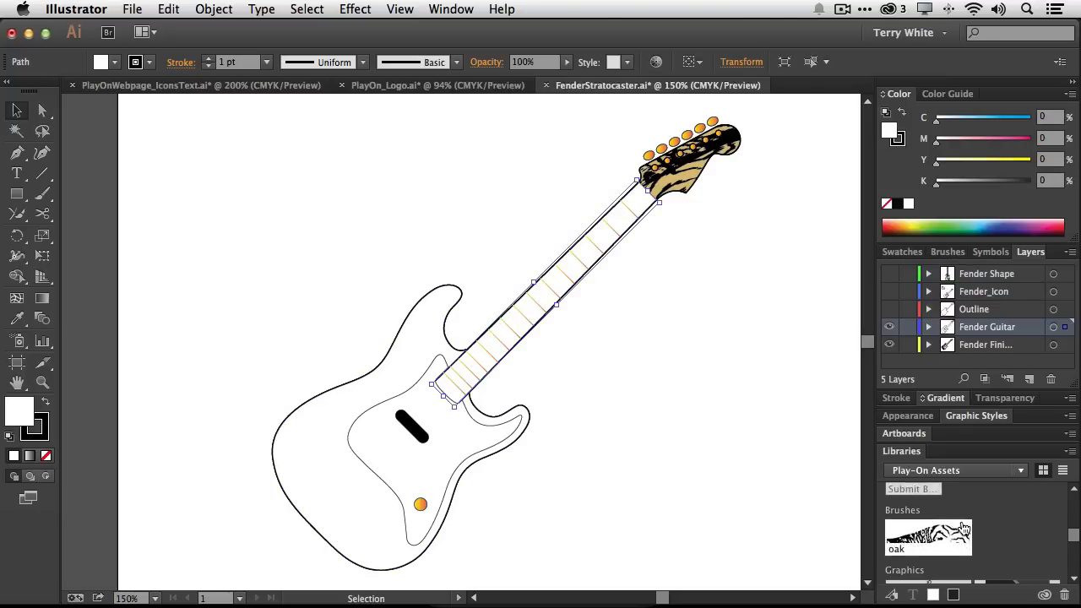
scroll(965, 530, "up", 3)
scroll(929, 529, "down", 2)
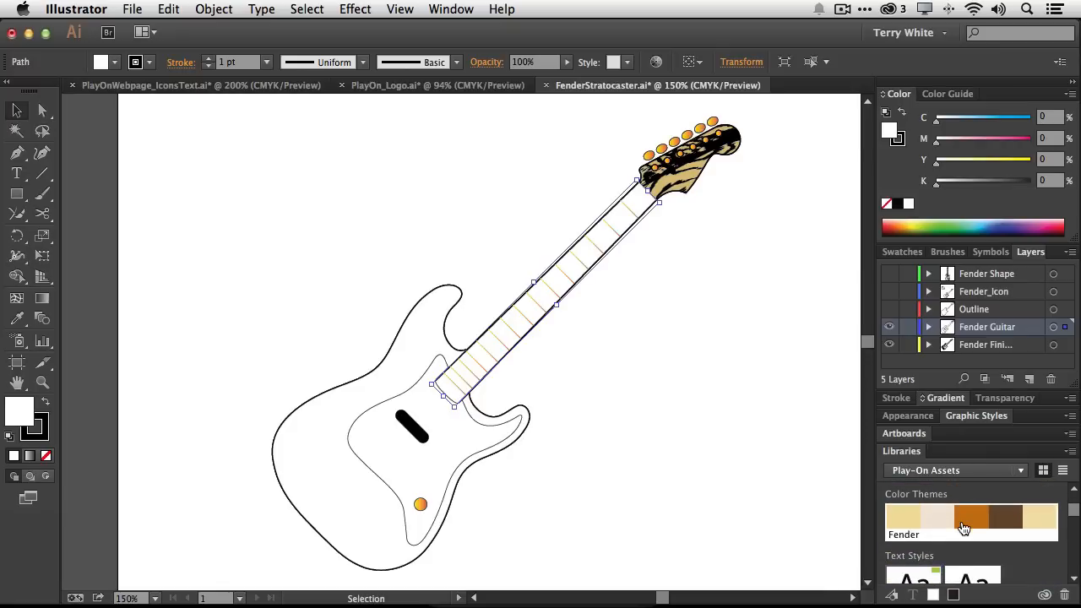
left_click(901, 527)
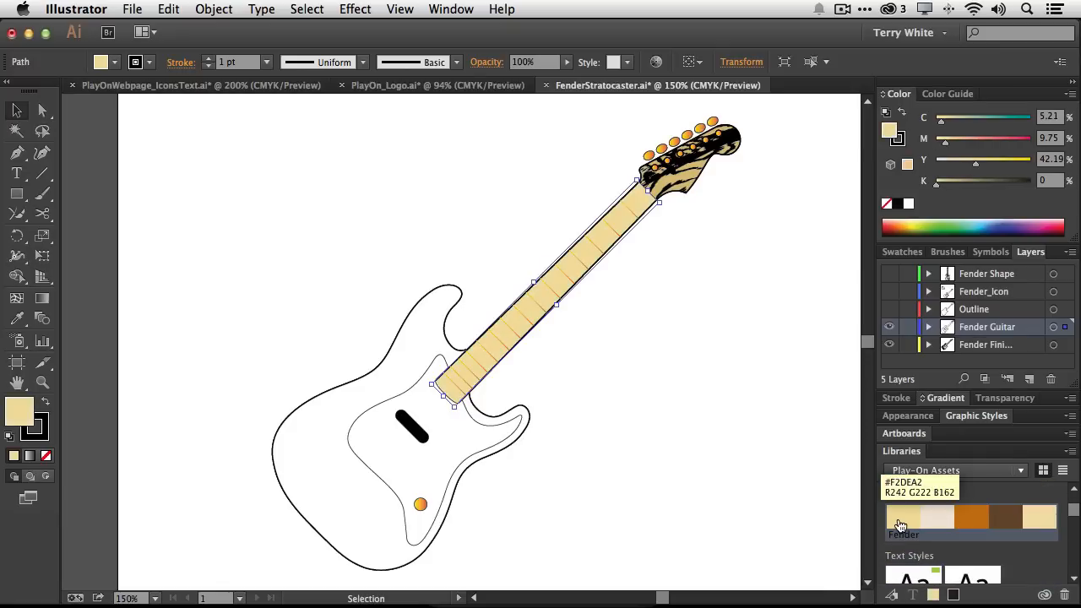
left_click(978, 521)
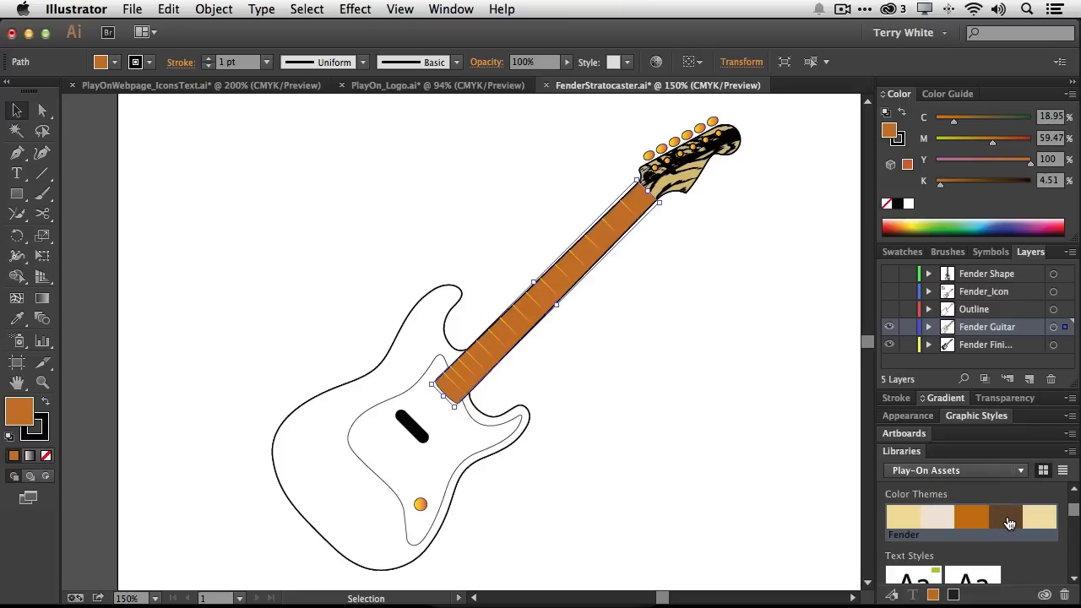
left_click(1008, 523)
left_click(1044, 524)
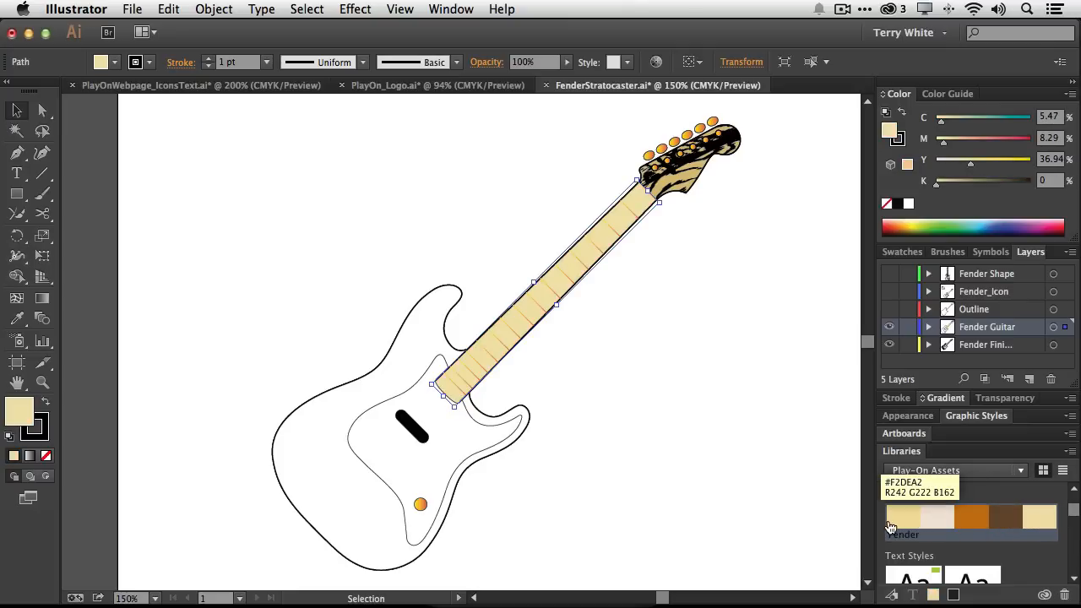
Select the guitar body and apply the library's oak brush to it
left_click(347, 383)
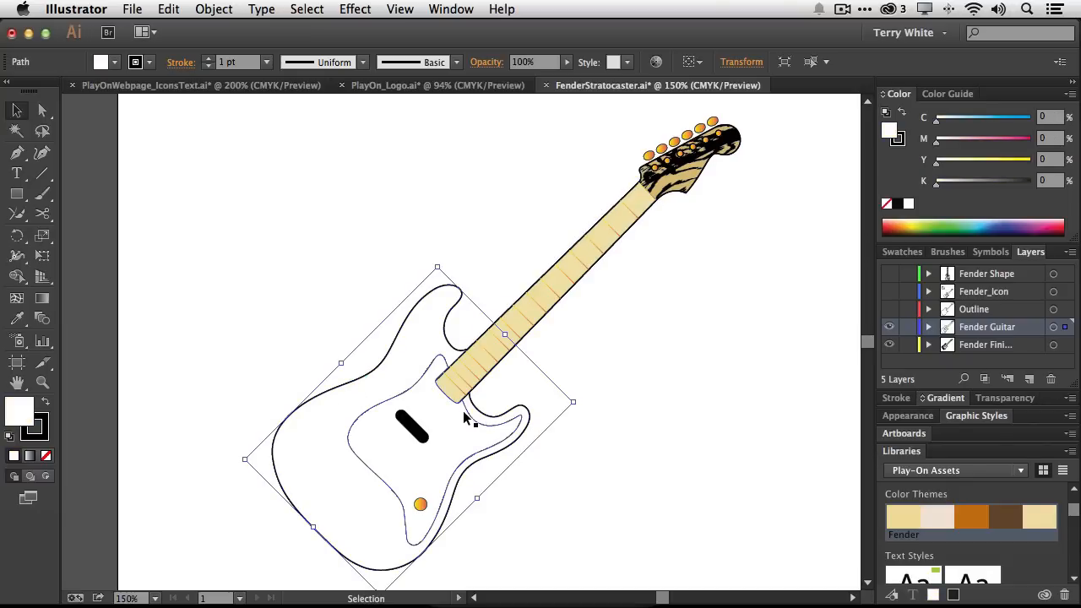
scroll(968, 551, "down", 5)
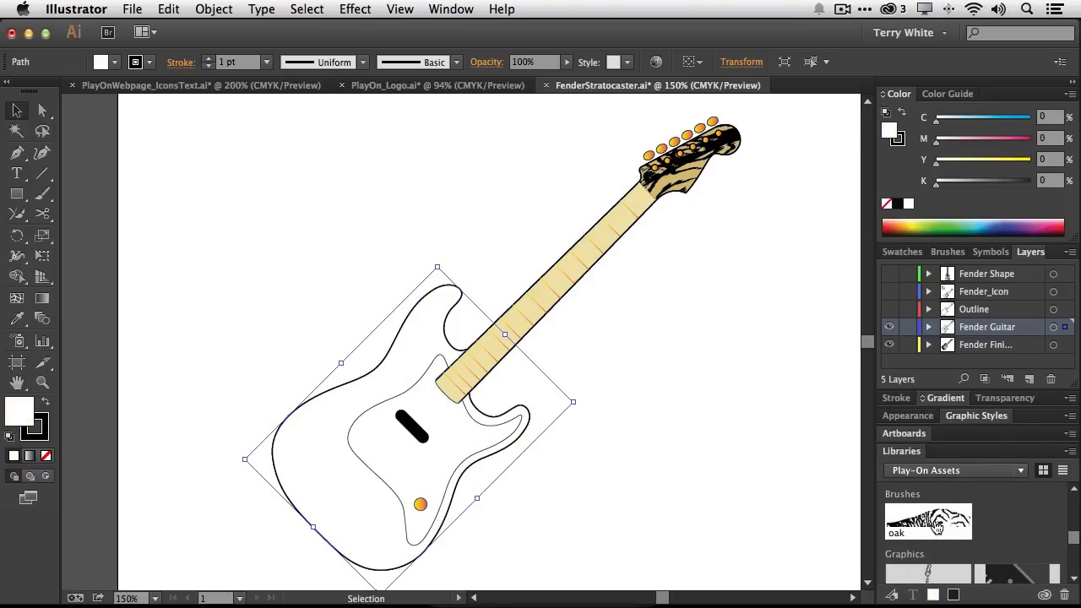
left_click(933, 522)
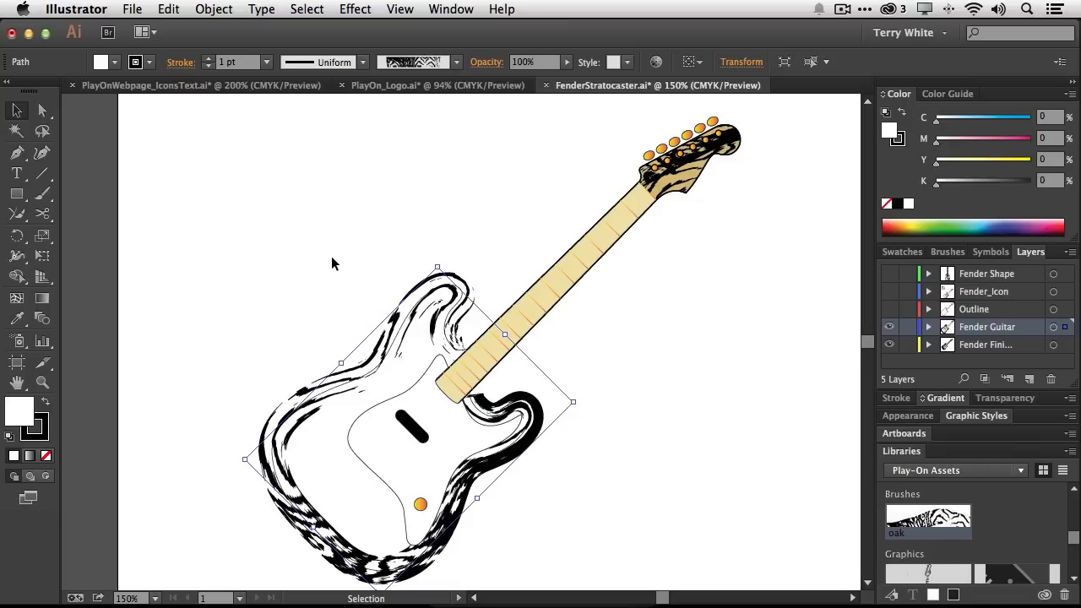
Swap the guitar body's fill and stroke colours and set its stroke to None
left_click(47, 399)
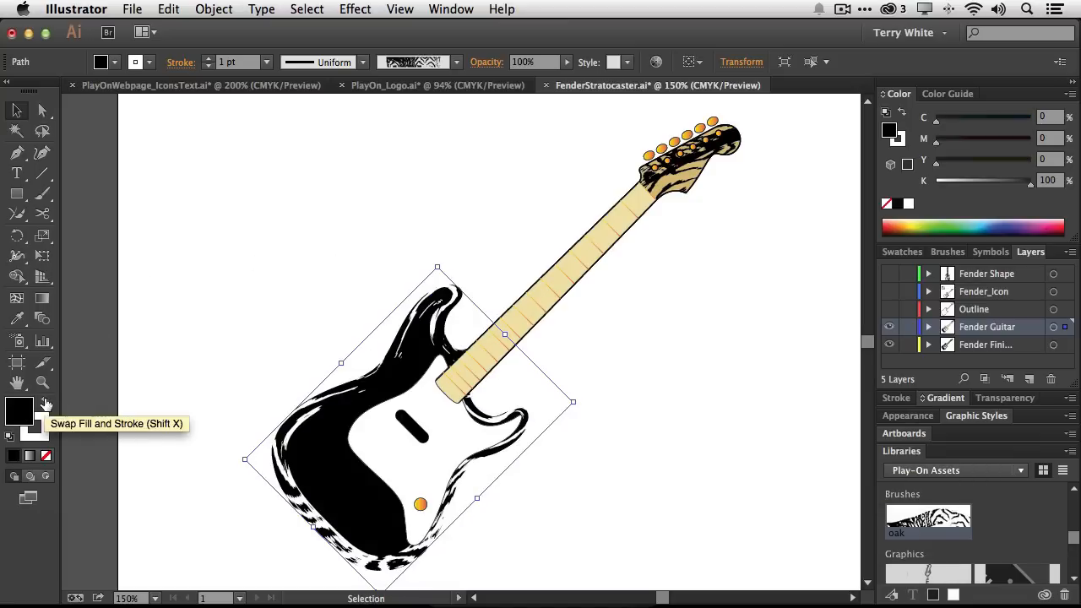
left_click(148, 62)
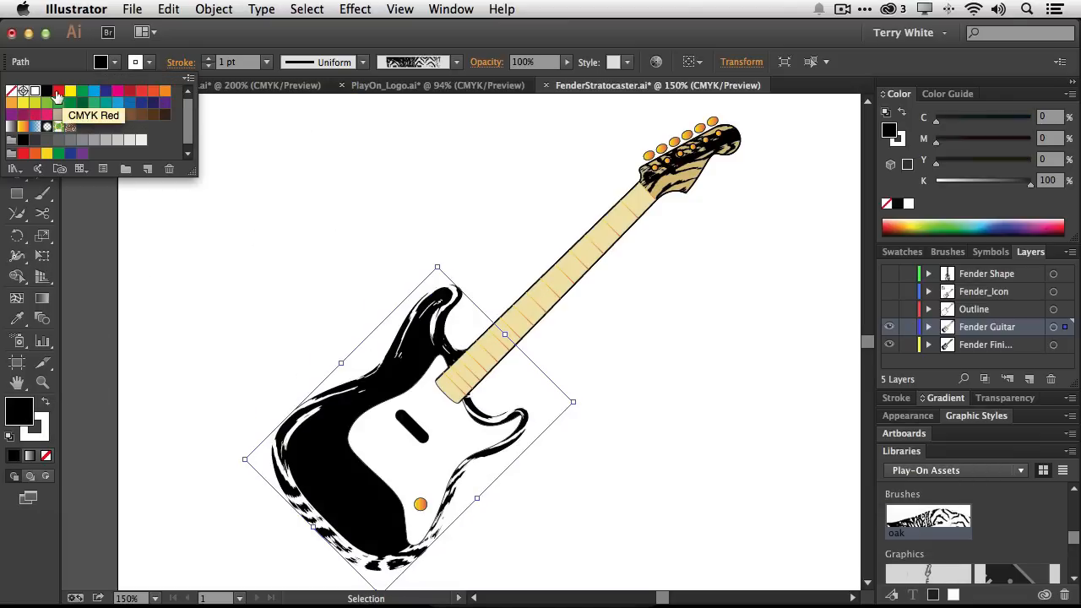
left_click(11, 90)
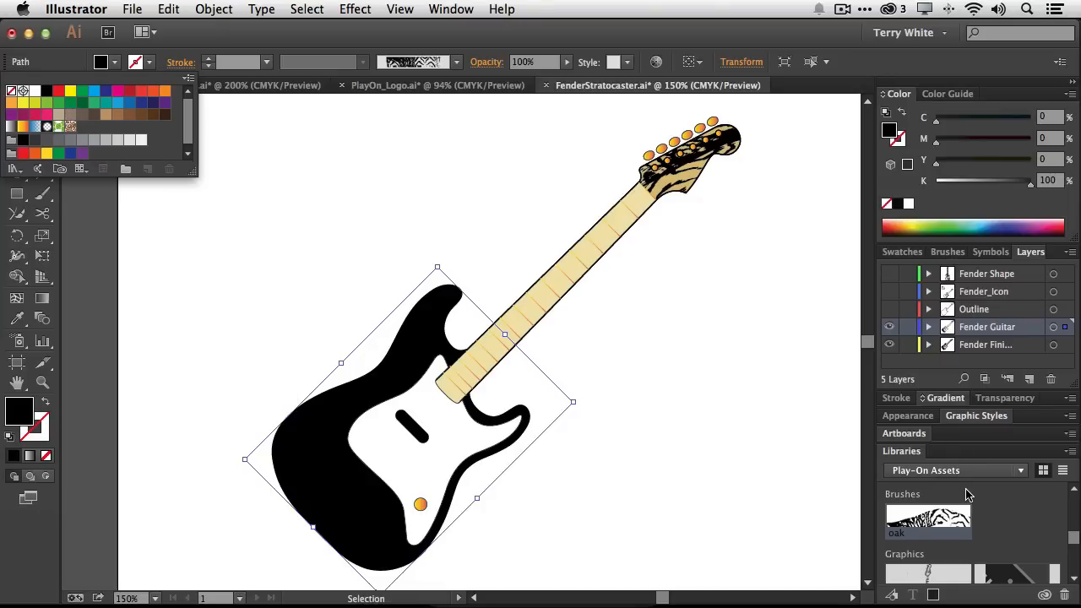
Reapply the oak brush from the library to the guitar body
left_click(116, 66)
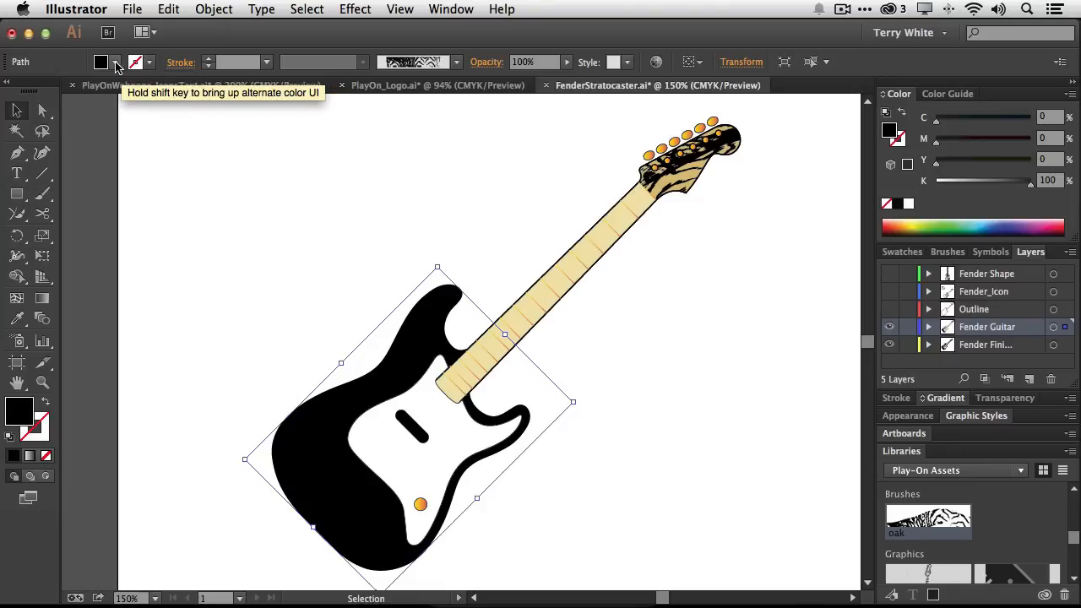
left_click(116, 66)
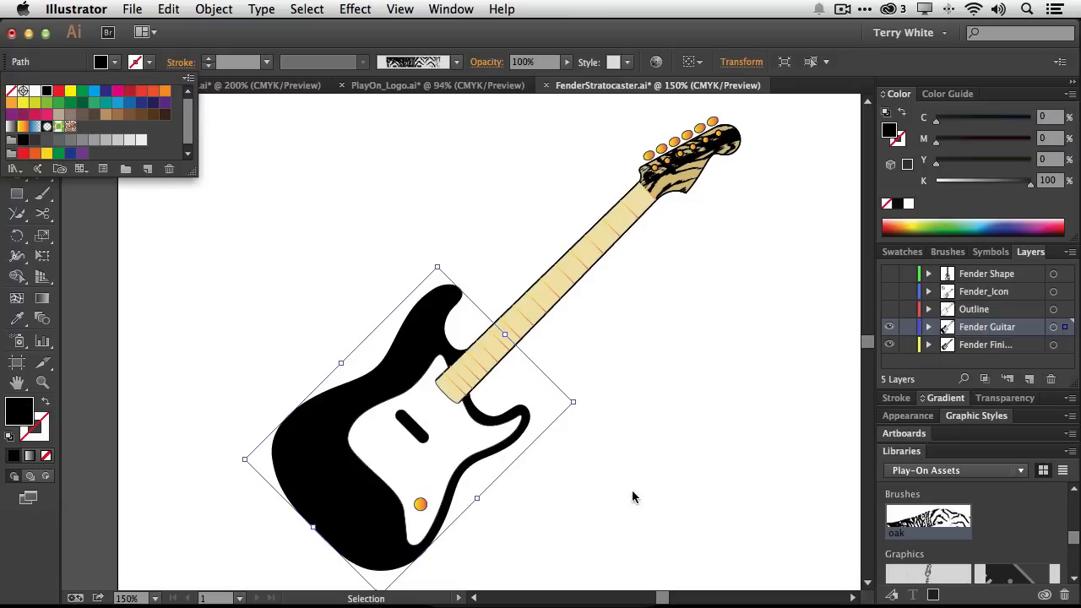
left_click(955, 525)
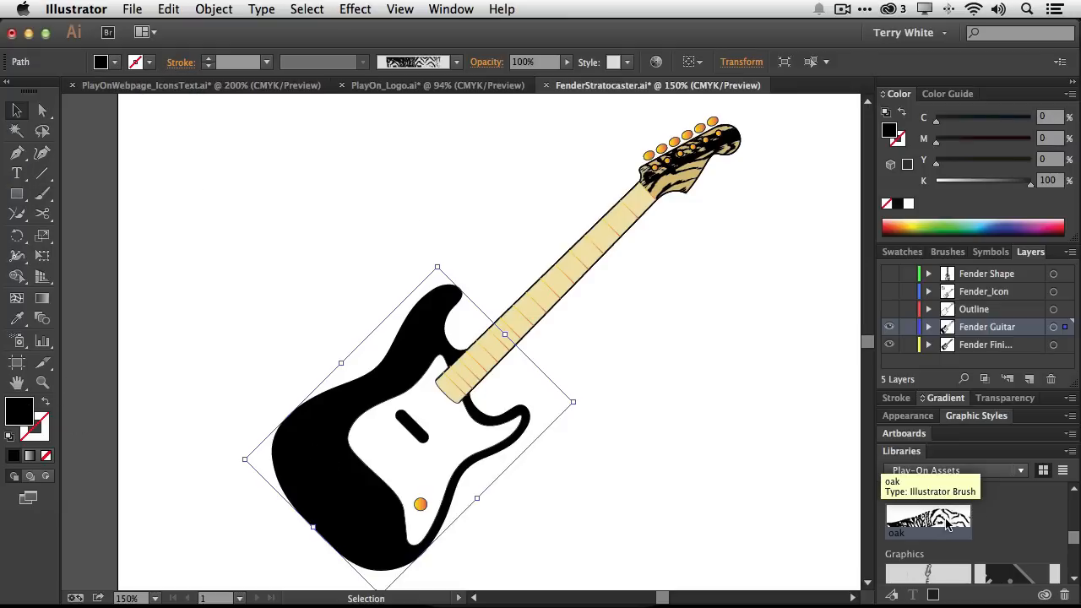
left_click(948, 522)
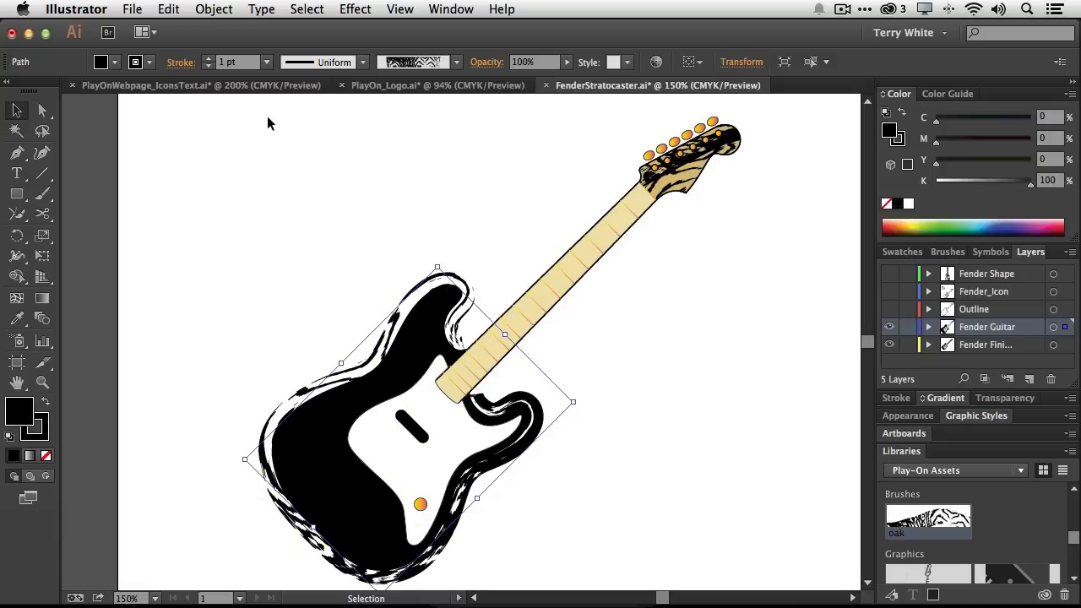
Fill the guitar body with yellow
left_click(114, 62)
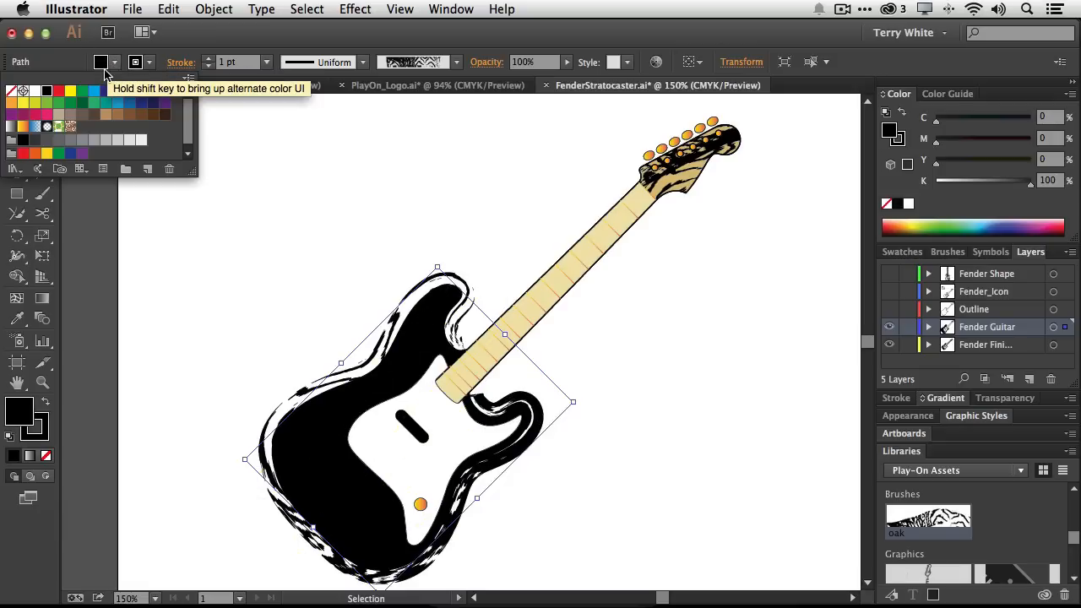
left_click(70, 90)
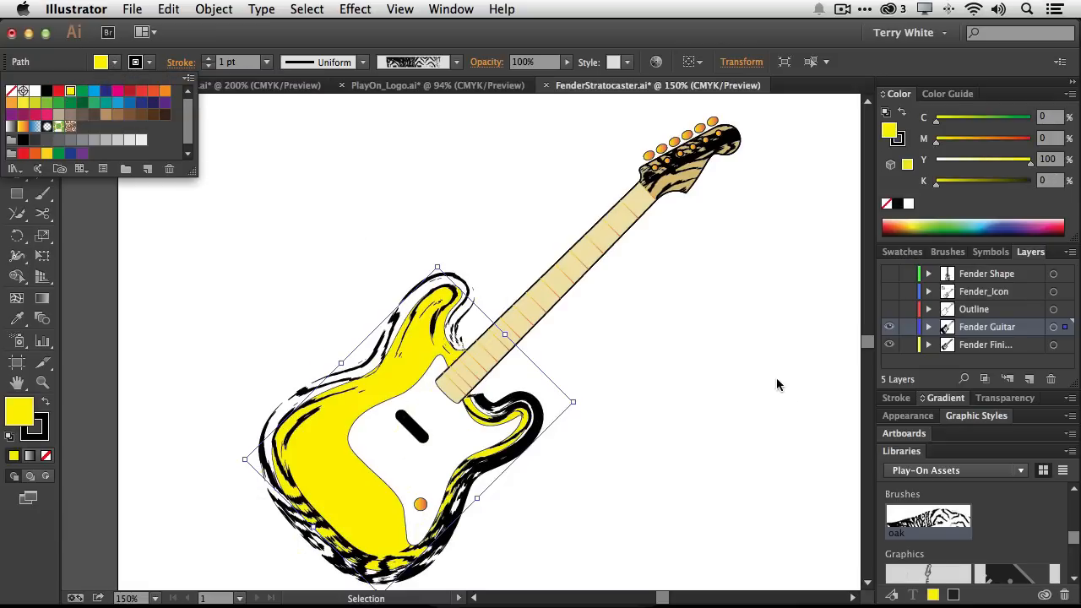
left_click(980, 512)
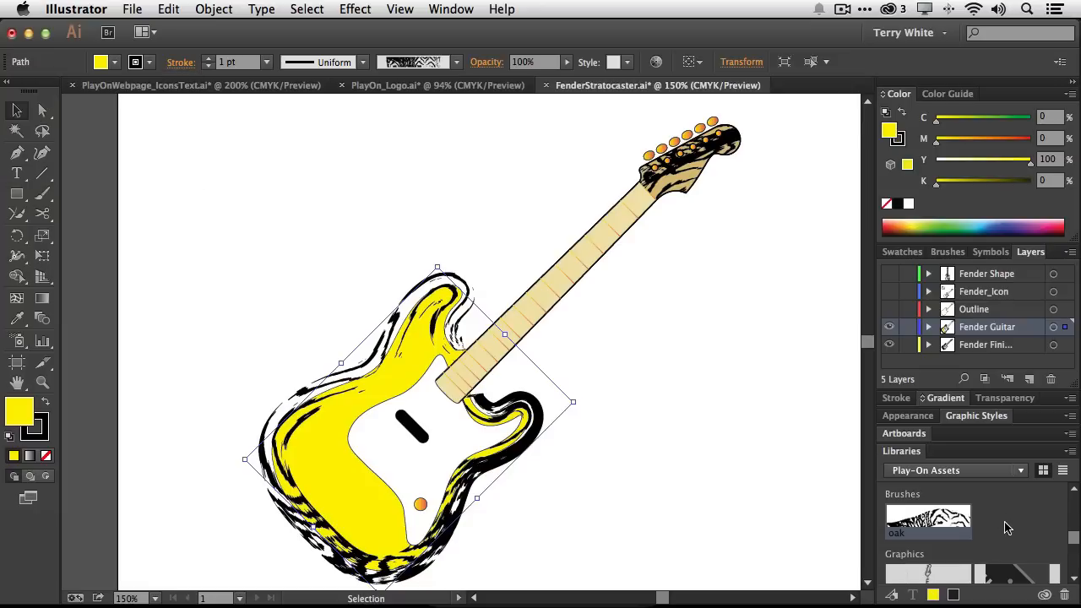
Fill the guitar body with the last Fender theme colour and set its stroke to None
scroll(996, 519, "up", 5)
scroll(1005, 528, "down", 1)
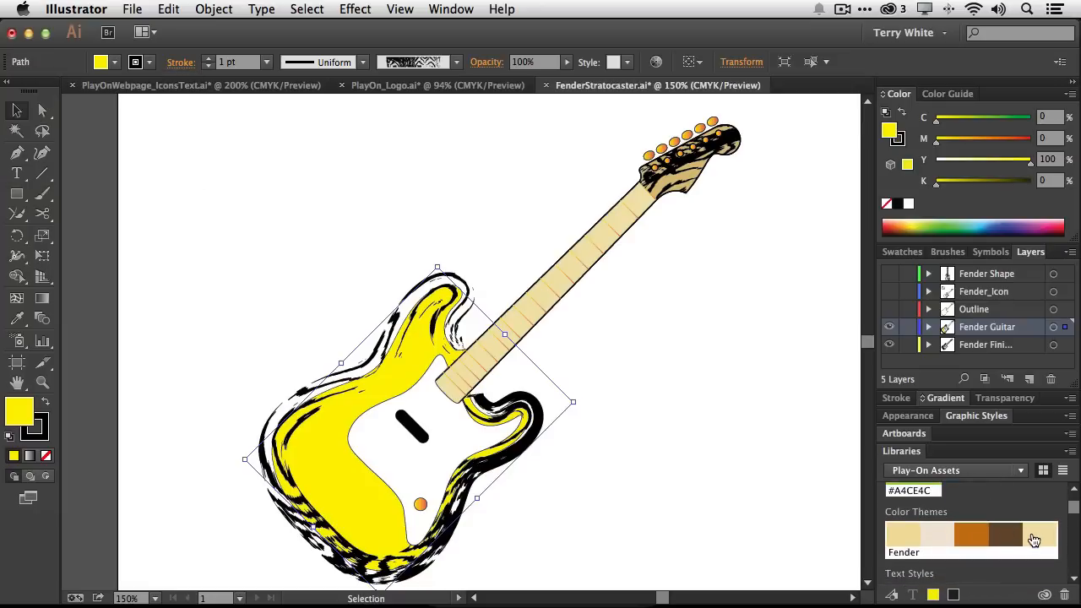
left_click(1037, 536)
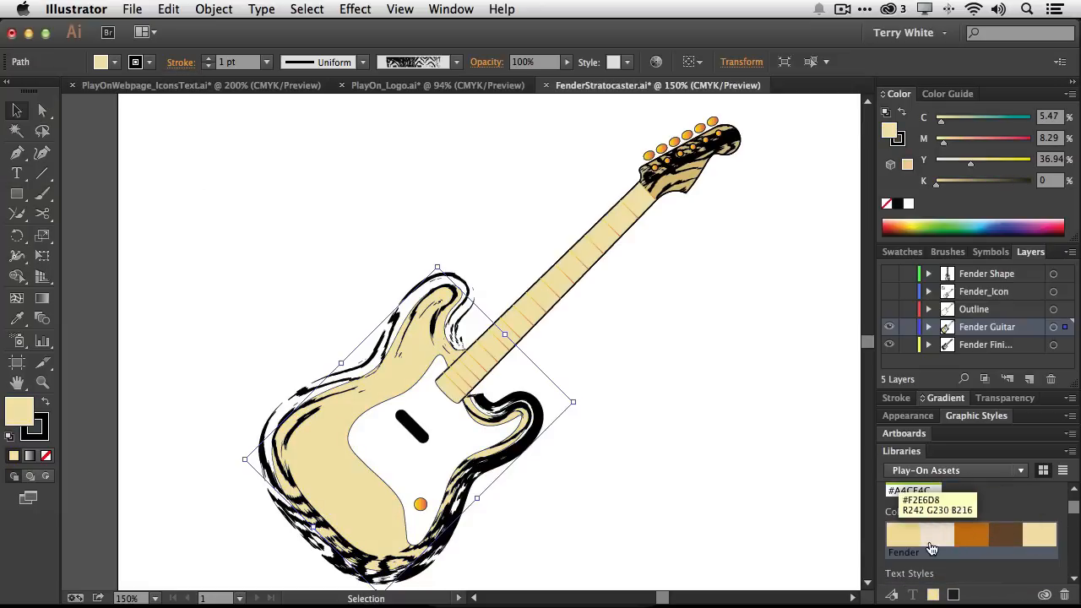
left_click(135, 62)
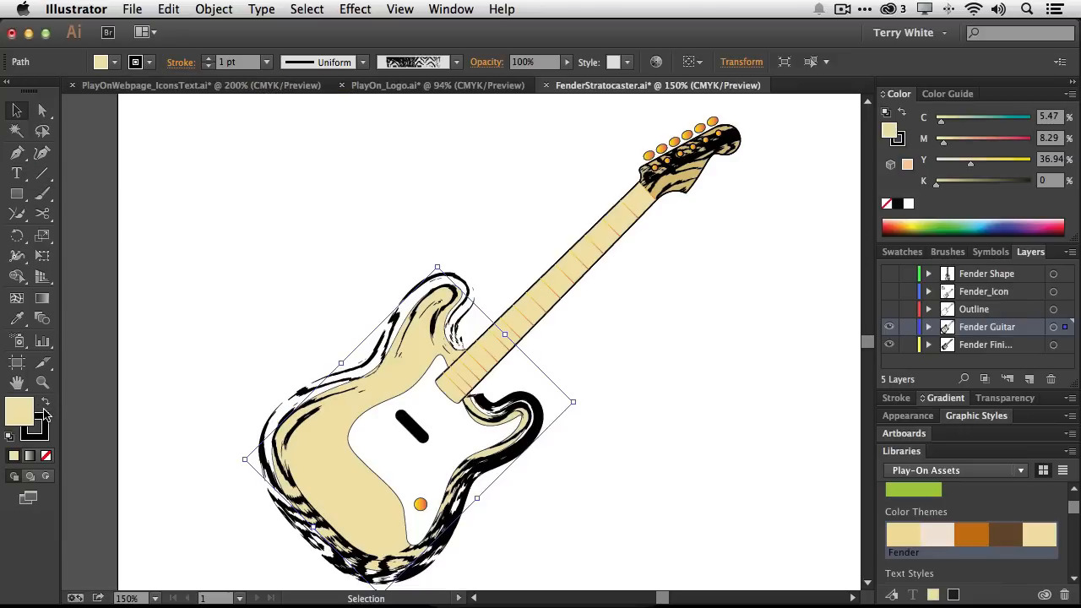
left_click(136, 63)
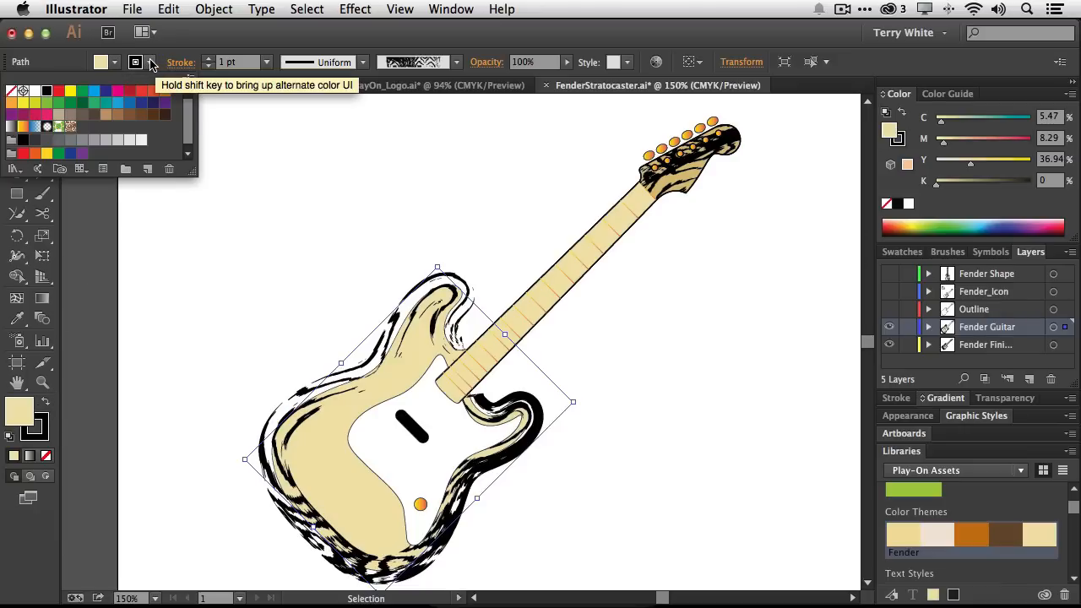
left_click(11, 93)
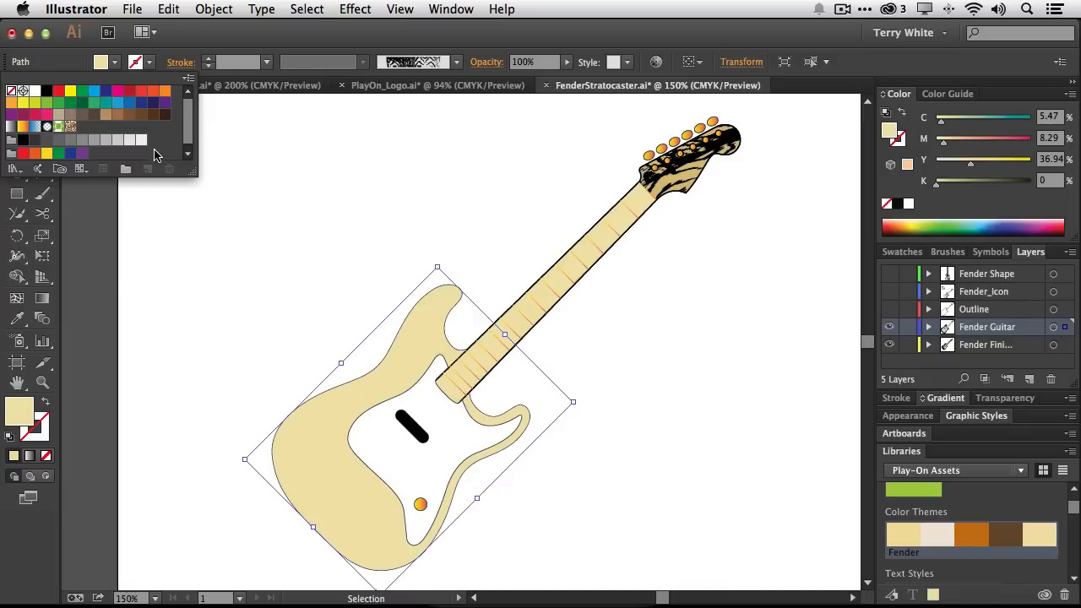
Swap the guitar body's fill and stroke, keep the stroke weight at 1 pt, and set the stroke colour to None
left_click(43, 406)
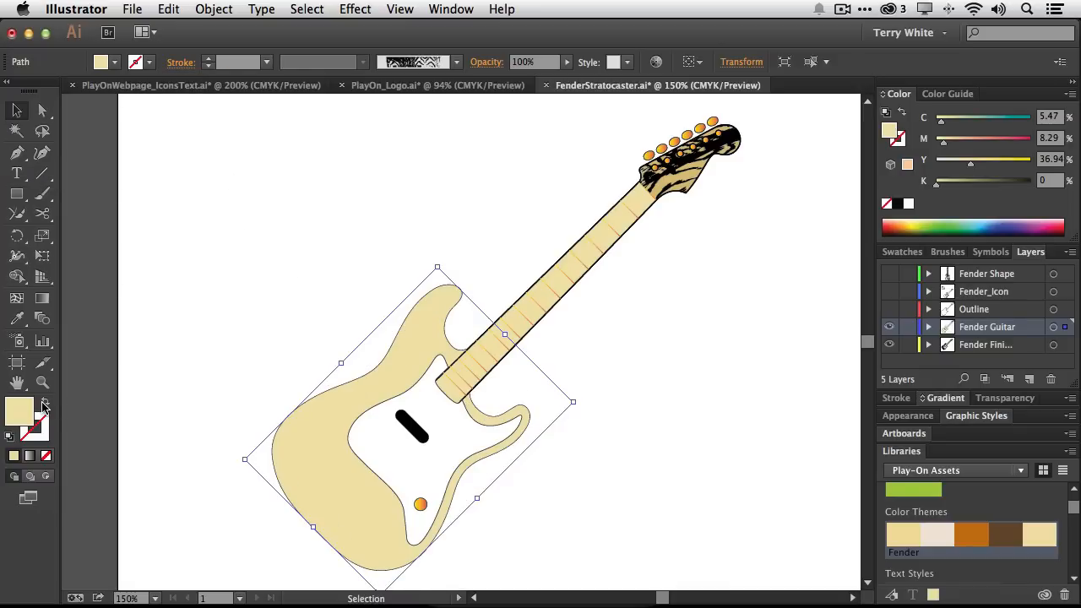
left_click(44, 406)
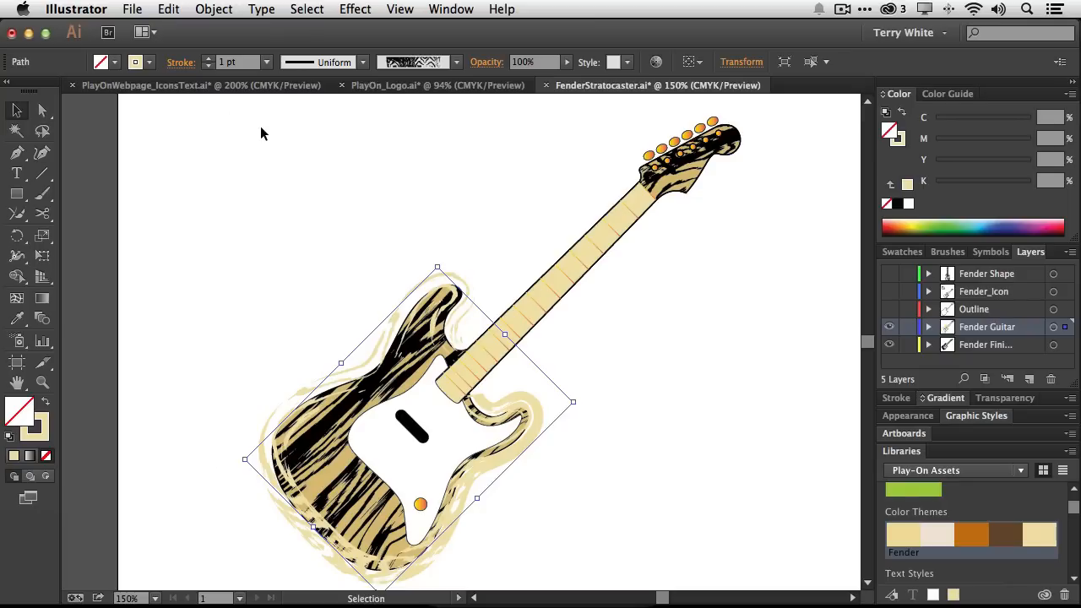
left_click(266, 63)
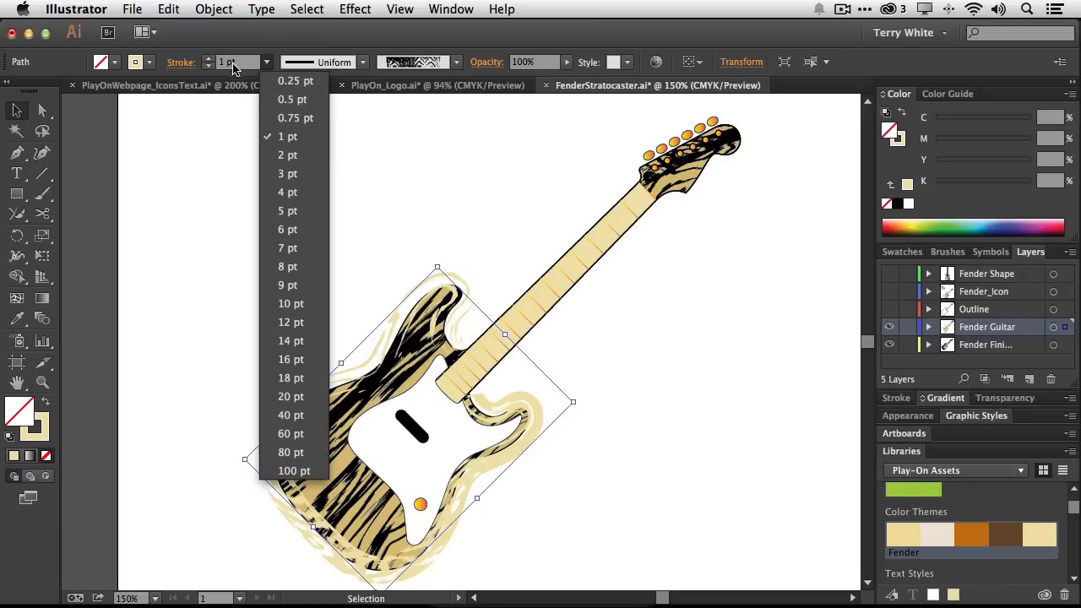
left_click(233, 68)
left_click(149, 62)
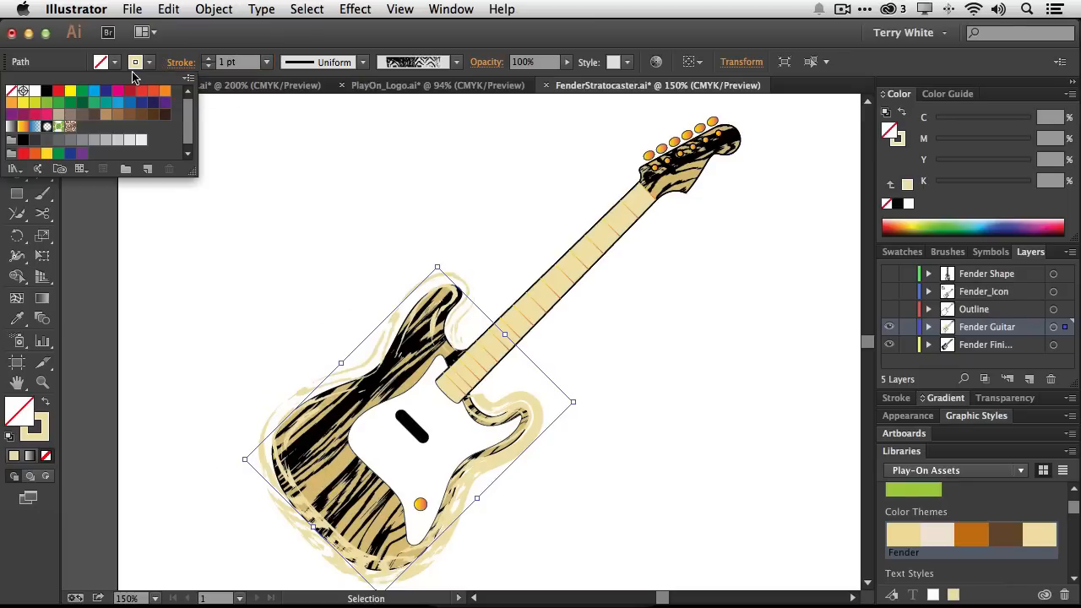
left_click(12, 91)
left_click(310, 182)
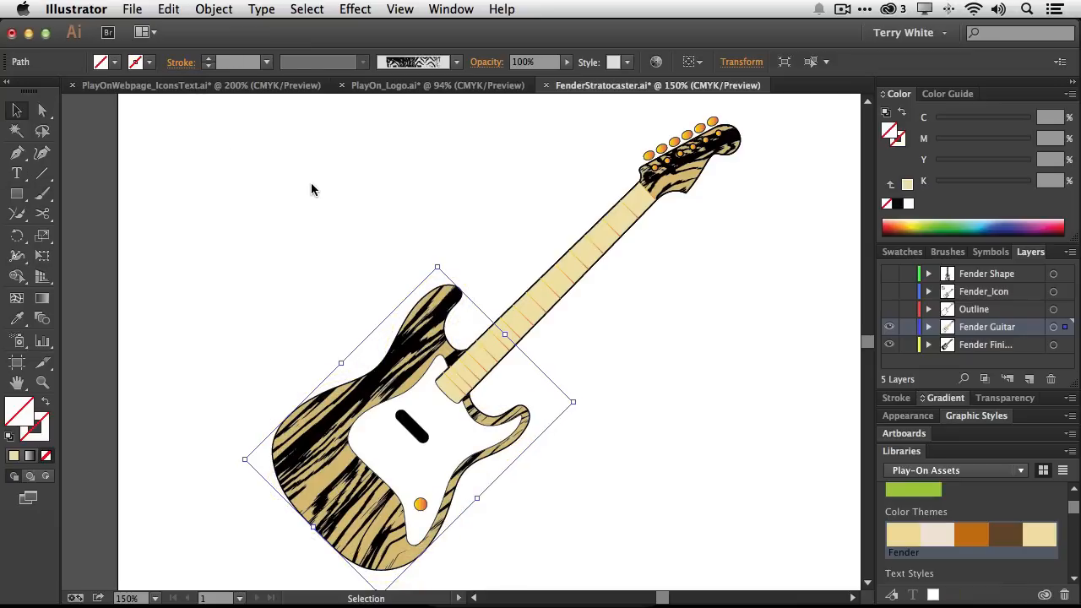
Deselect the artwork and try to use the library's Fender graphic in the document
left_click(495, 208)
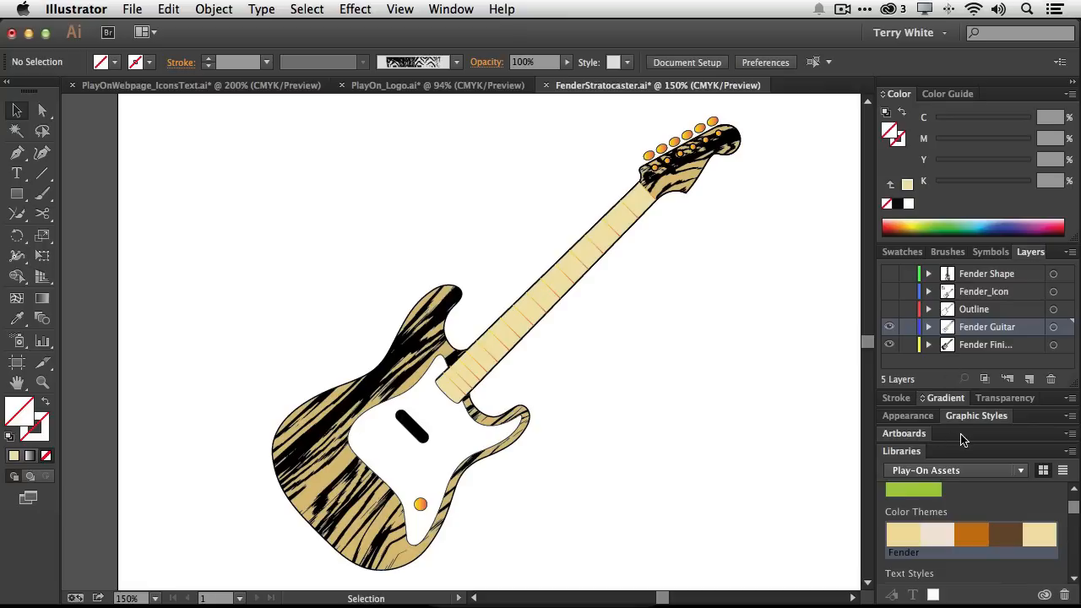
scroll(976, 505, "down", 5)
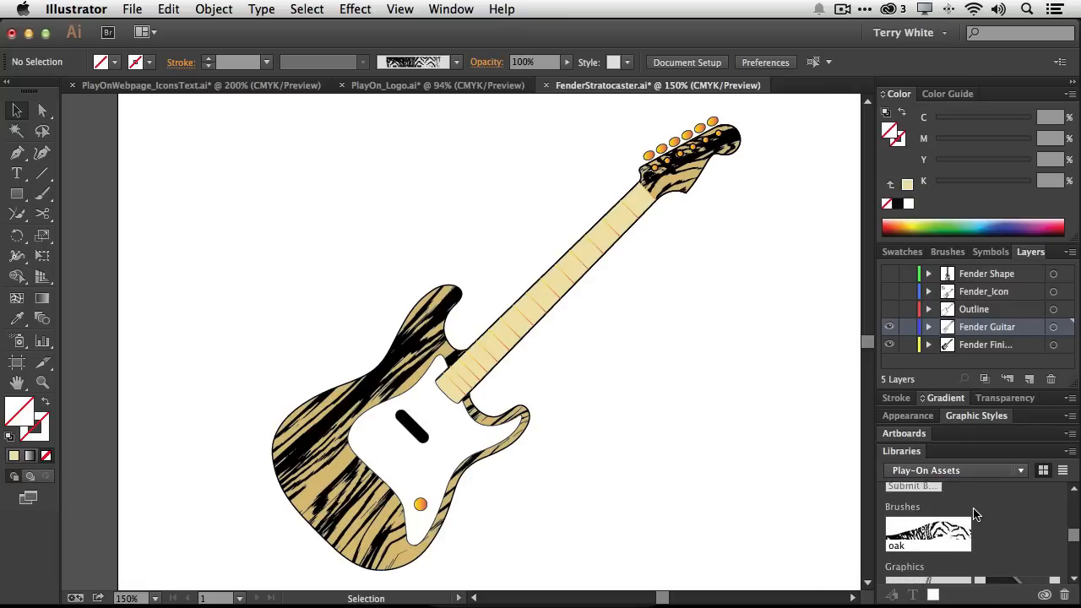
scroll(972, 511, "down", 2)
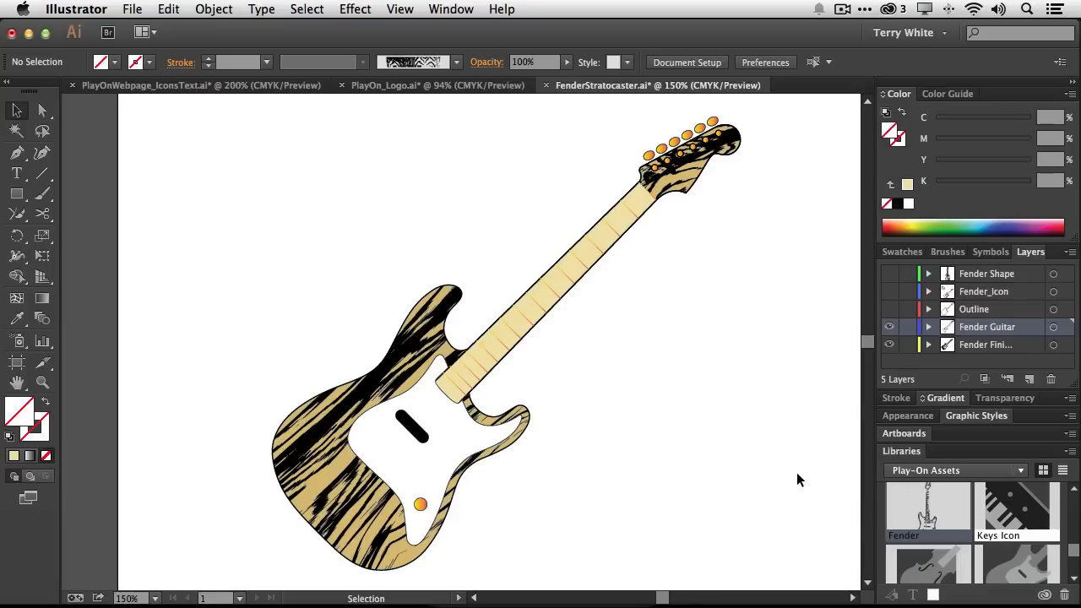
right_click(919, 517)
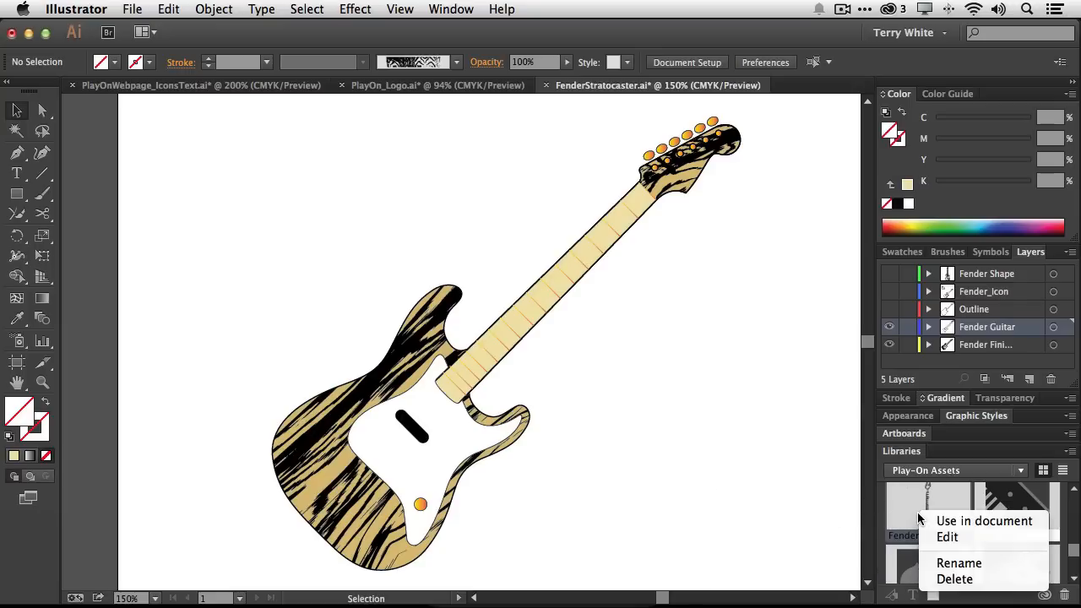
left_click(936, 522)
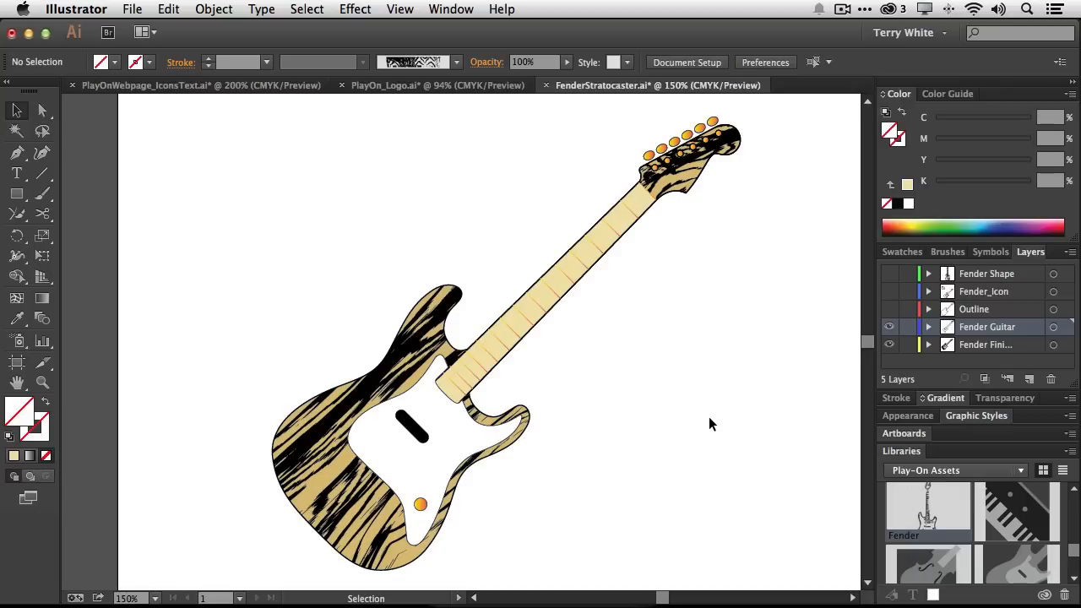
Start tracing a new outline around the guitar body's lower edge with the Curvature tool
scroll(706, 411, "up", 5)
scroll(706, 412, "right", 4)
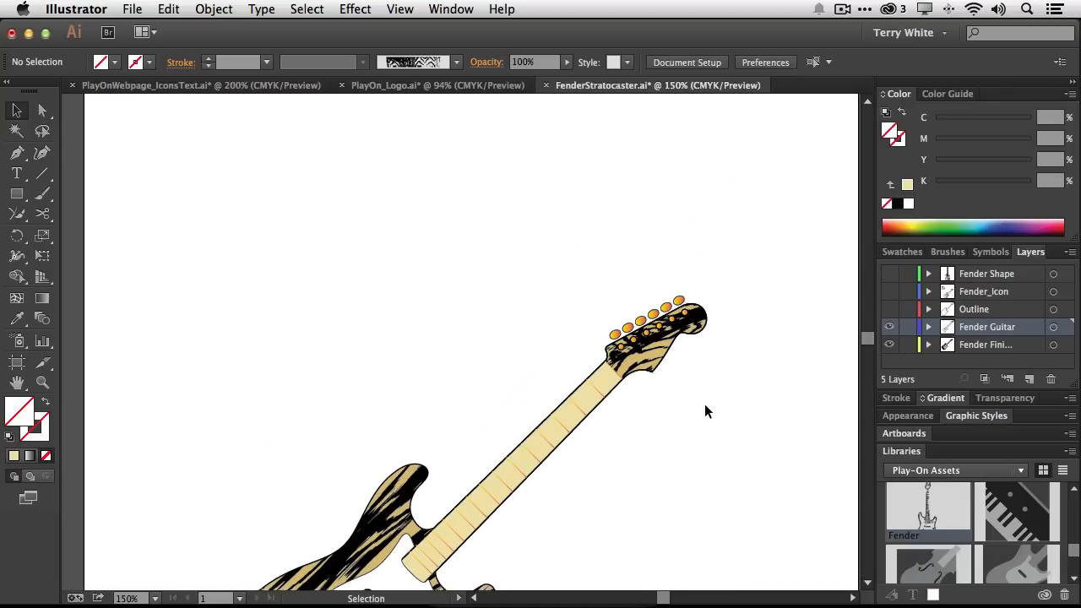
scroll(706, 411, "down", 6)
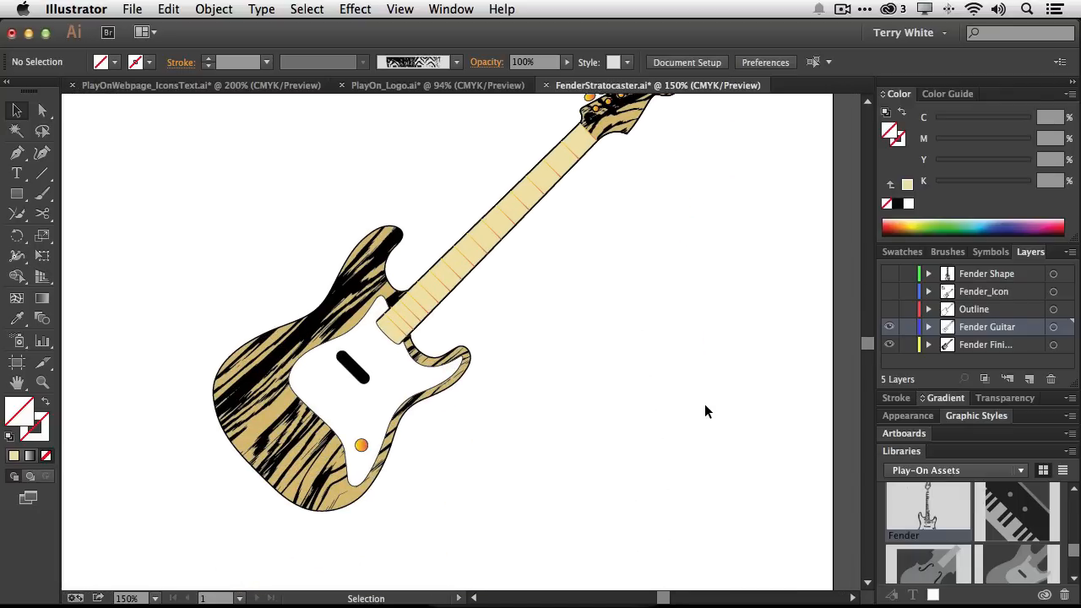
scroll(706, 412, "up", 2)
scroll(707, 411, "left", 1)
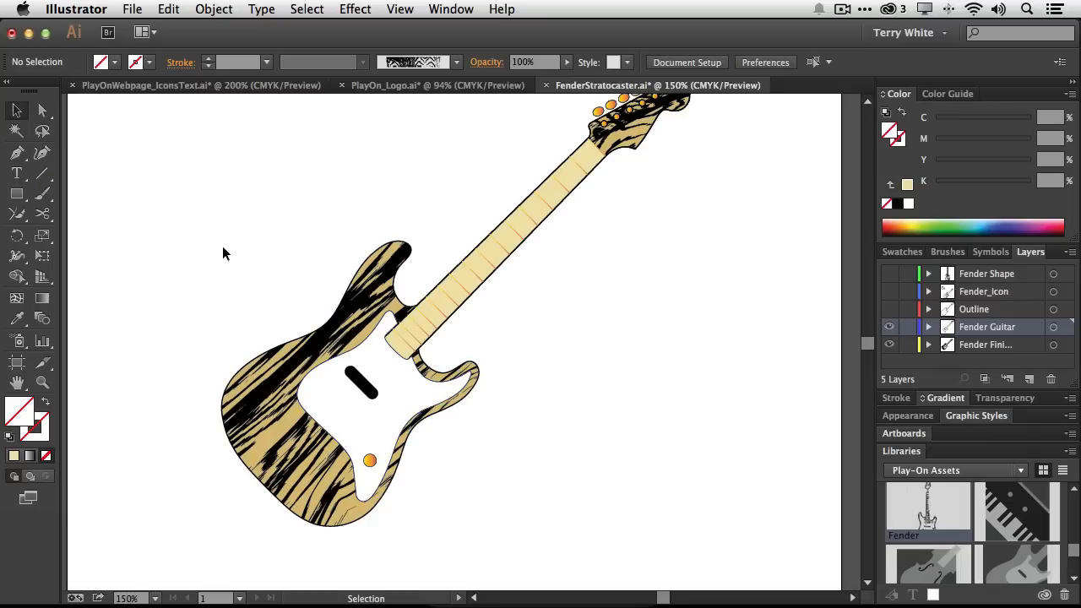
left_click(42, 155)
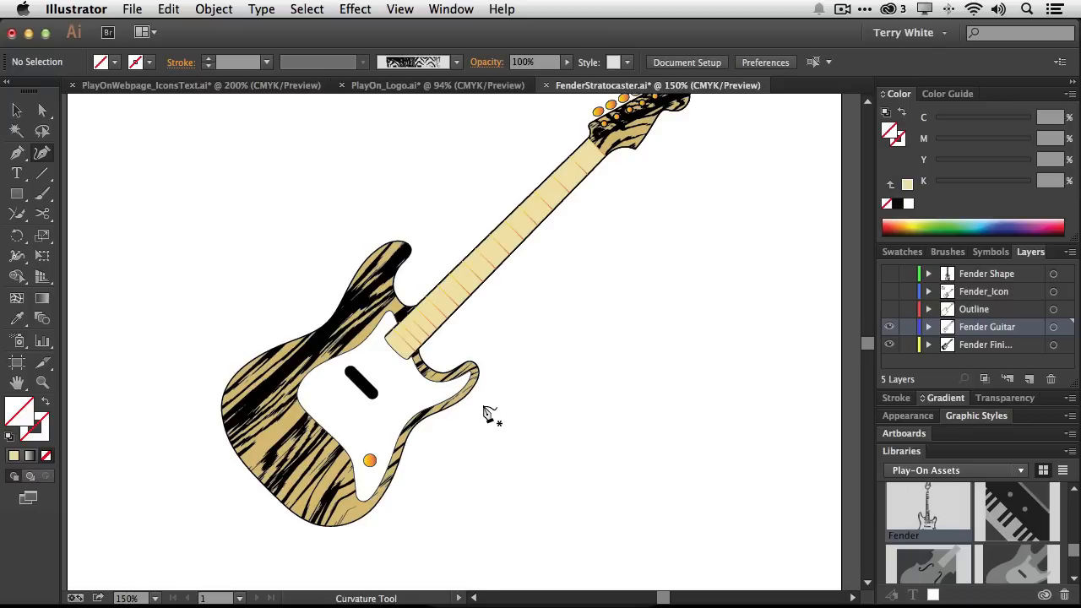
left_click(483, 360)
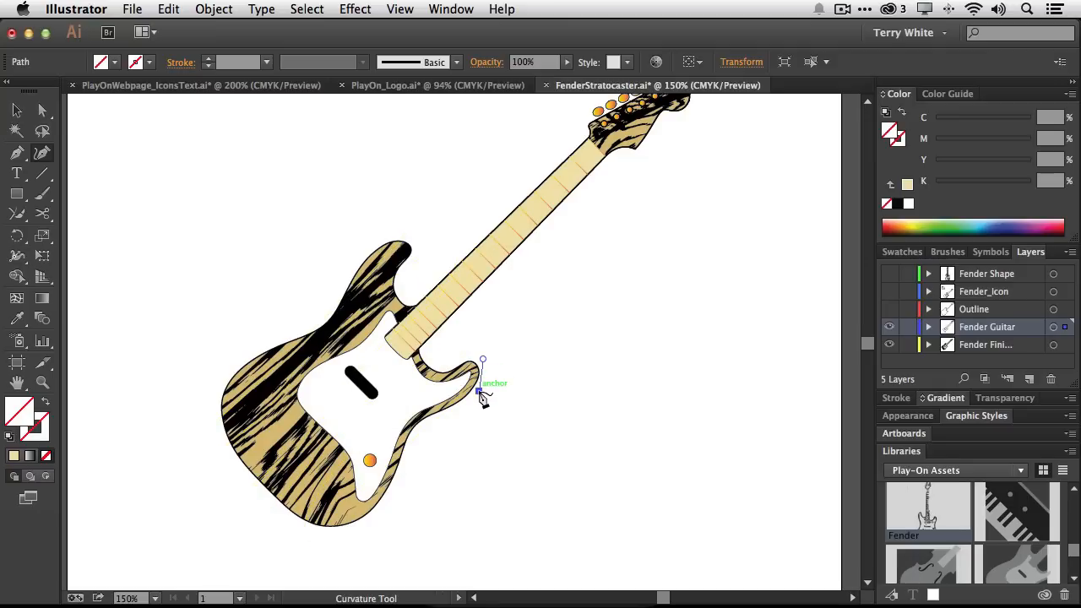
left_click(479, 392)
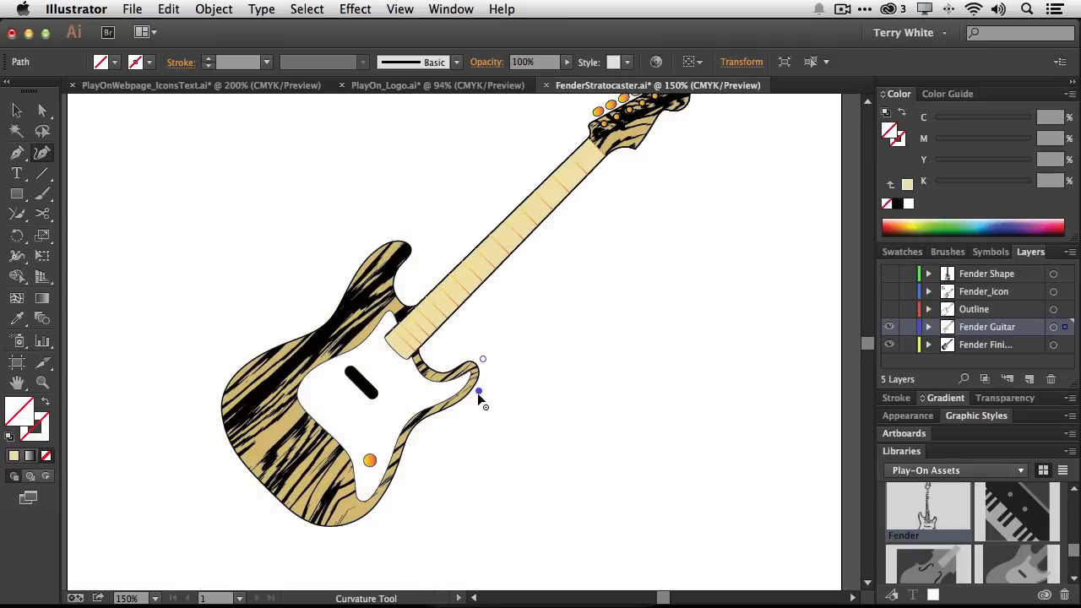
left_click(423, 425)
left_click(410, 443)
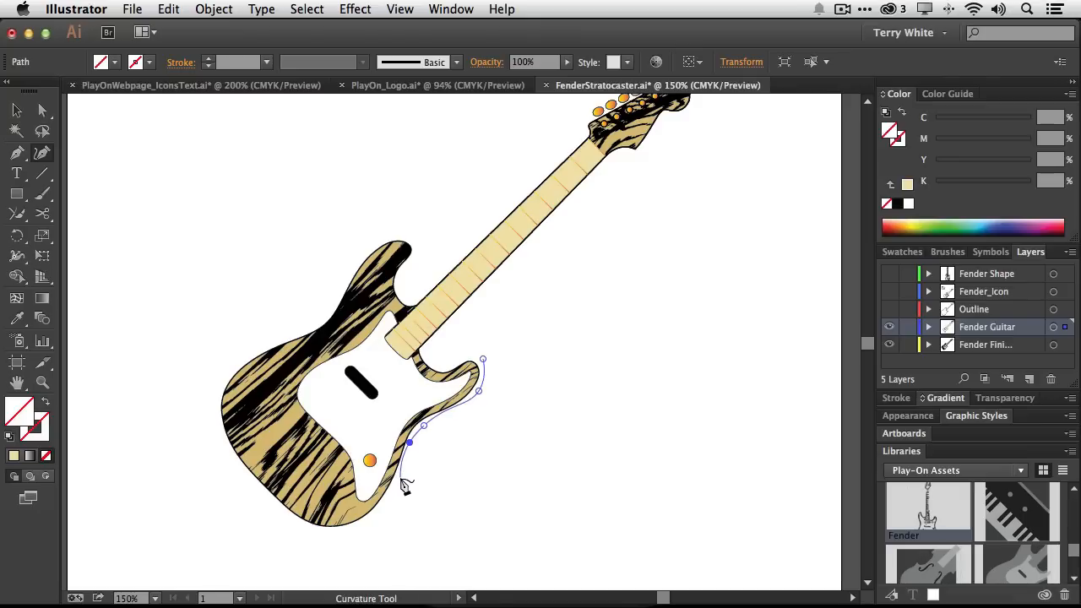
left_click(379, 517)
left_click(317, 534)
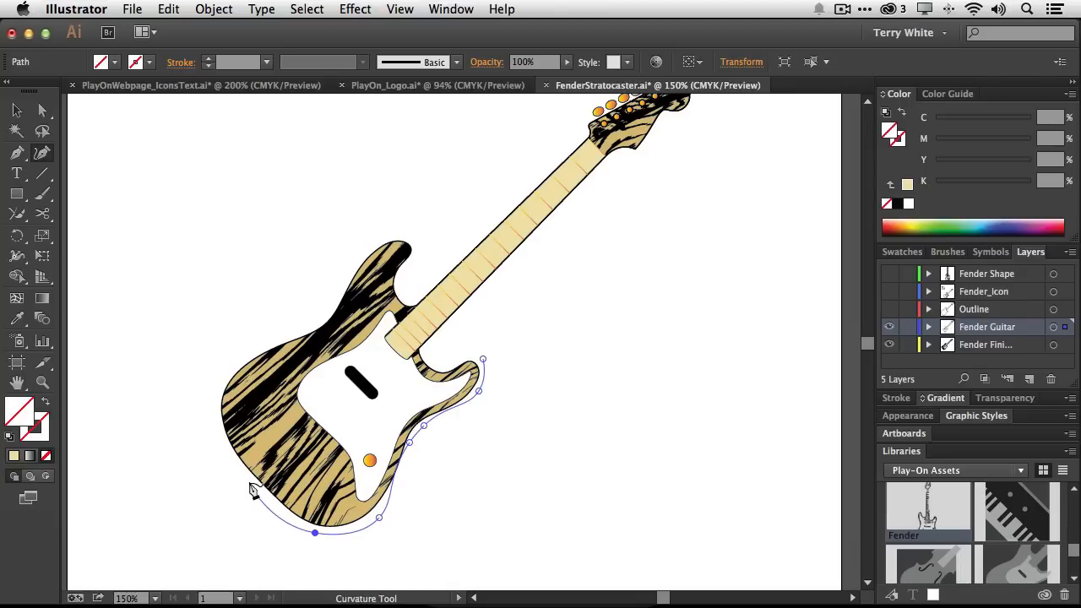
left_click(246, 481)
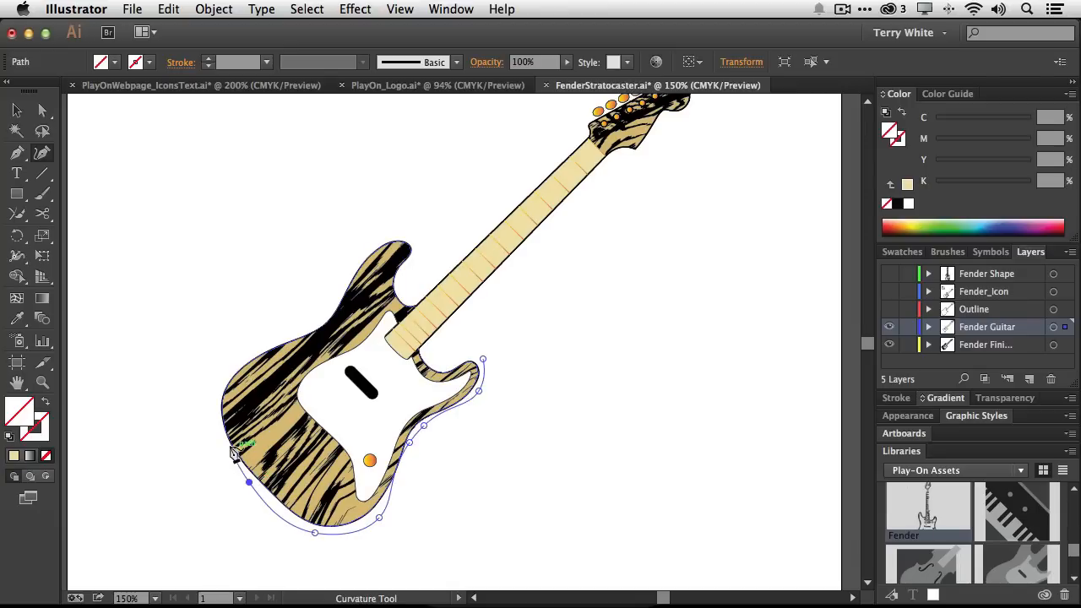
left_click(207, 408)
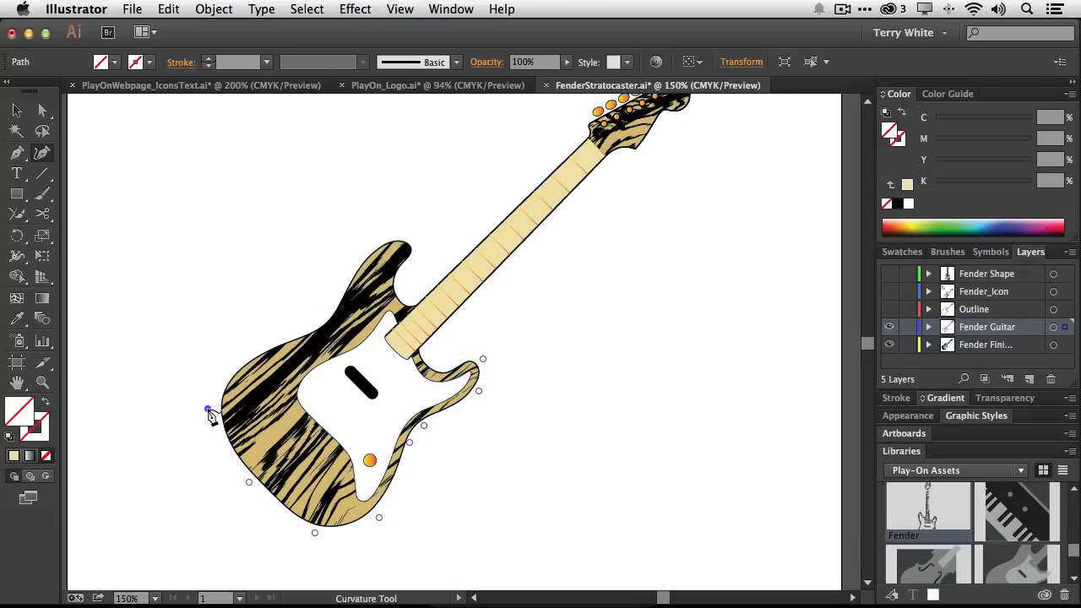
left_click(224, 370)
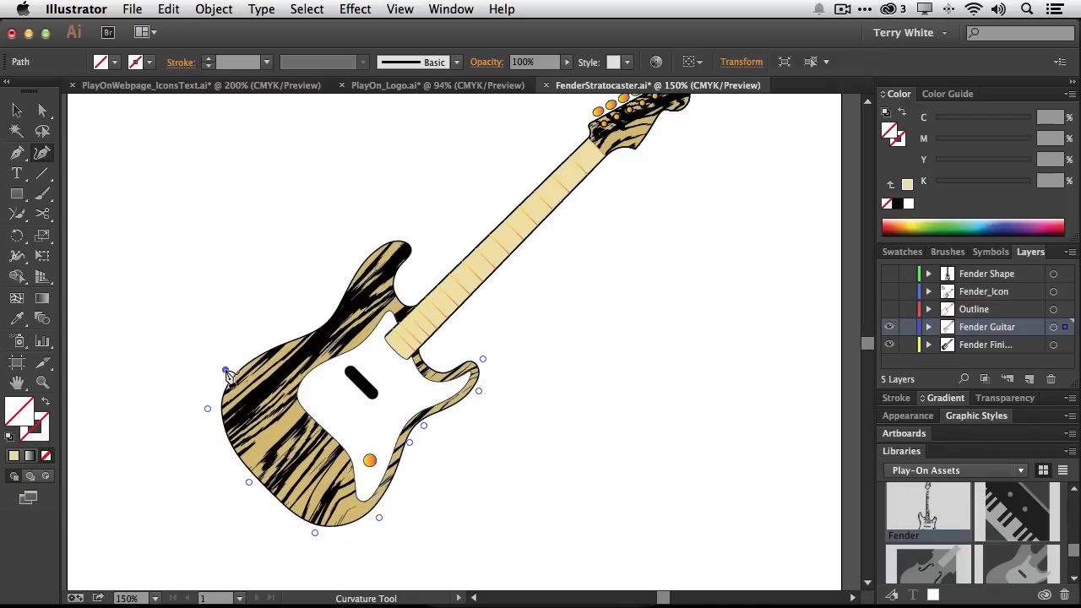
Continue the outline path over the body's upper horn down to the neck
left_click(306, 328)
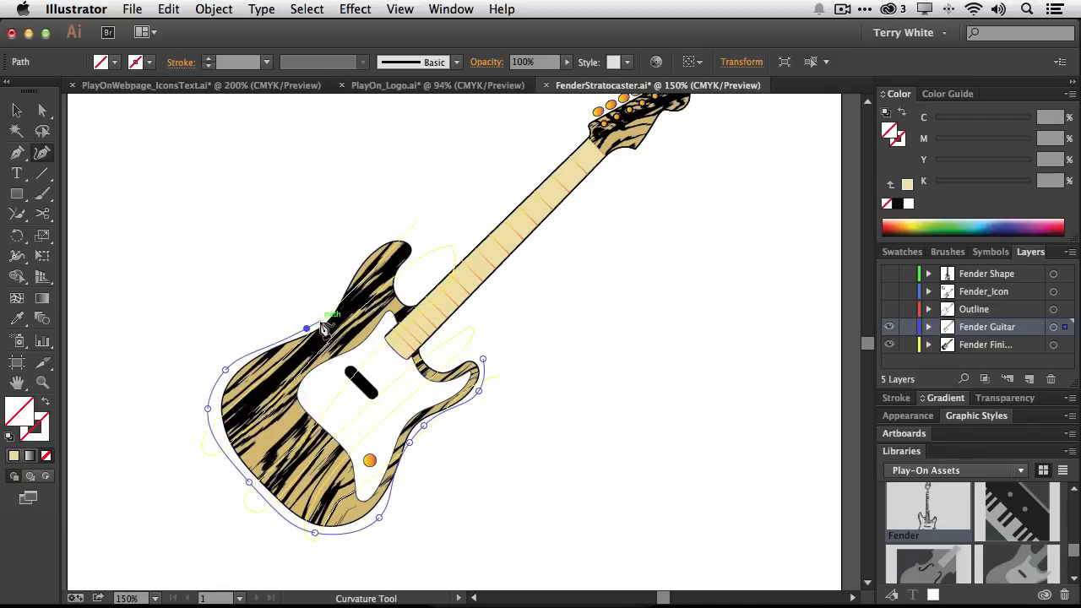
left_click(320, 324)
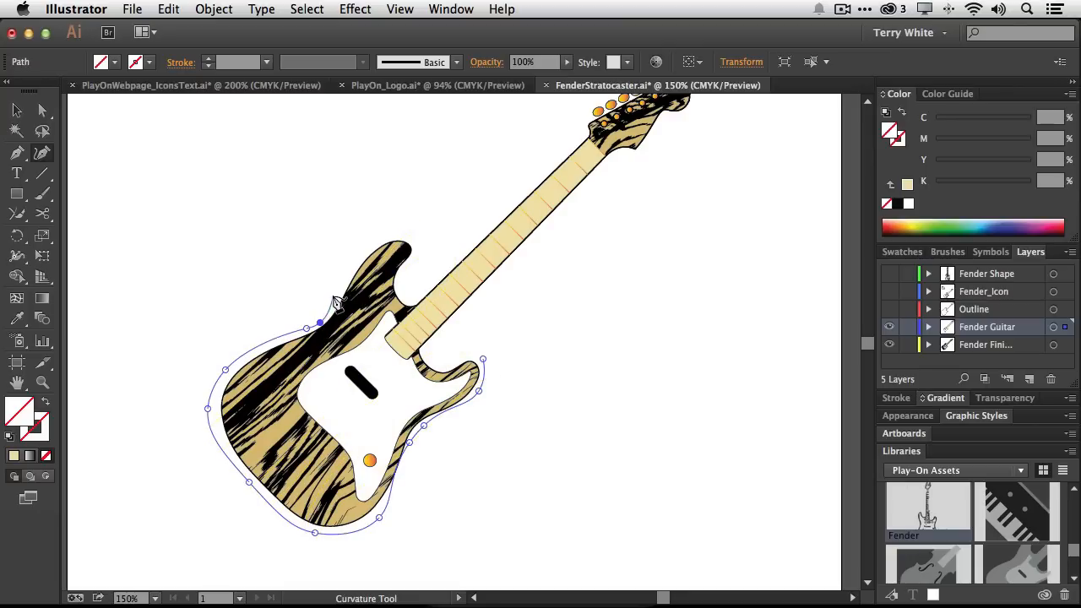
left_click(334, 295)
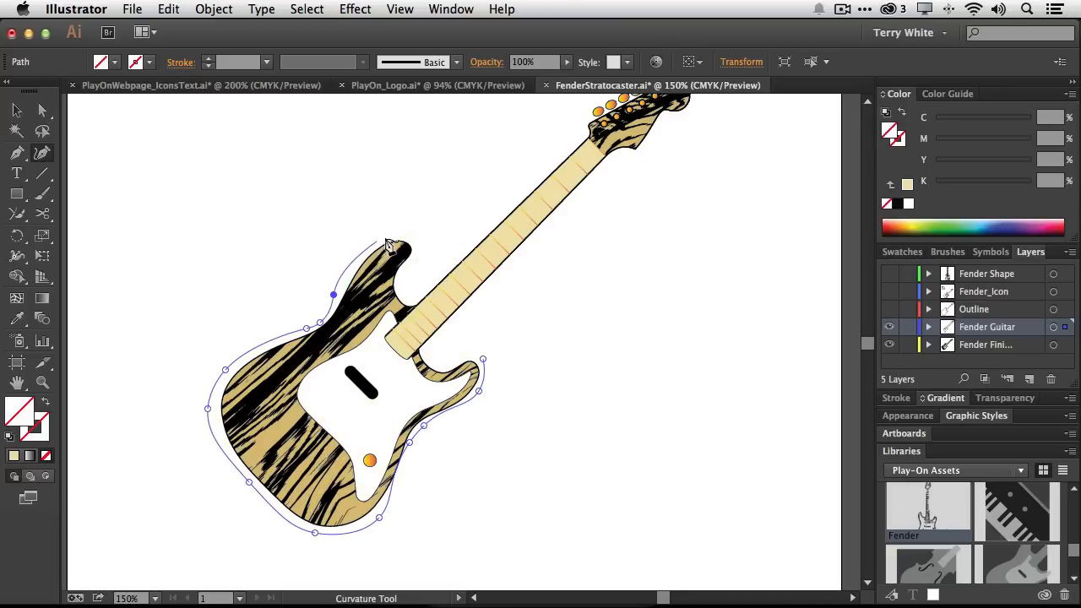
left_click(386, 235)
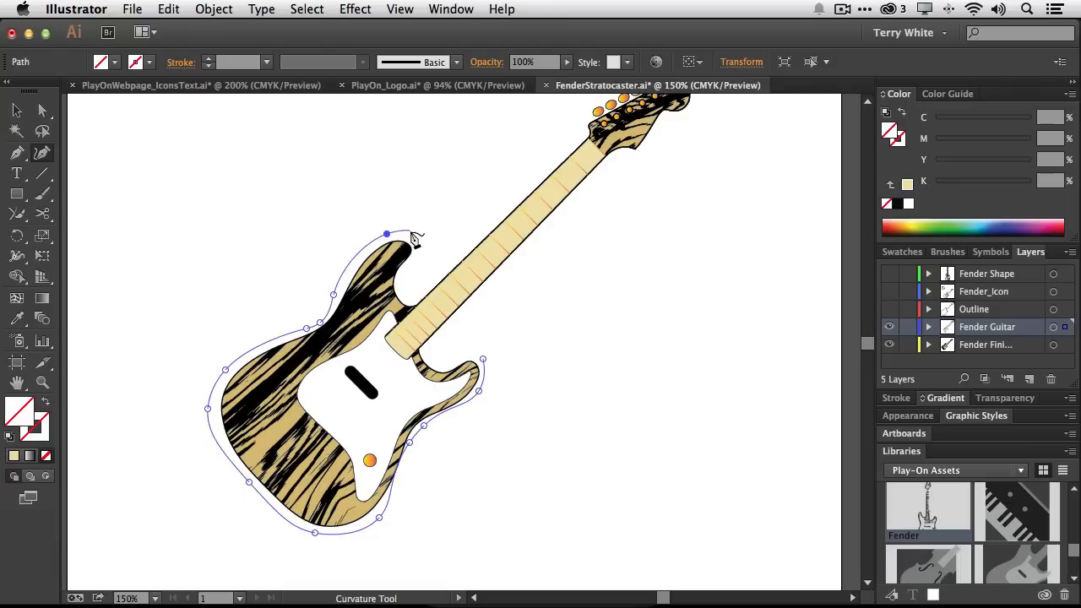
left_click(408, 235)
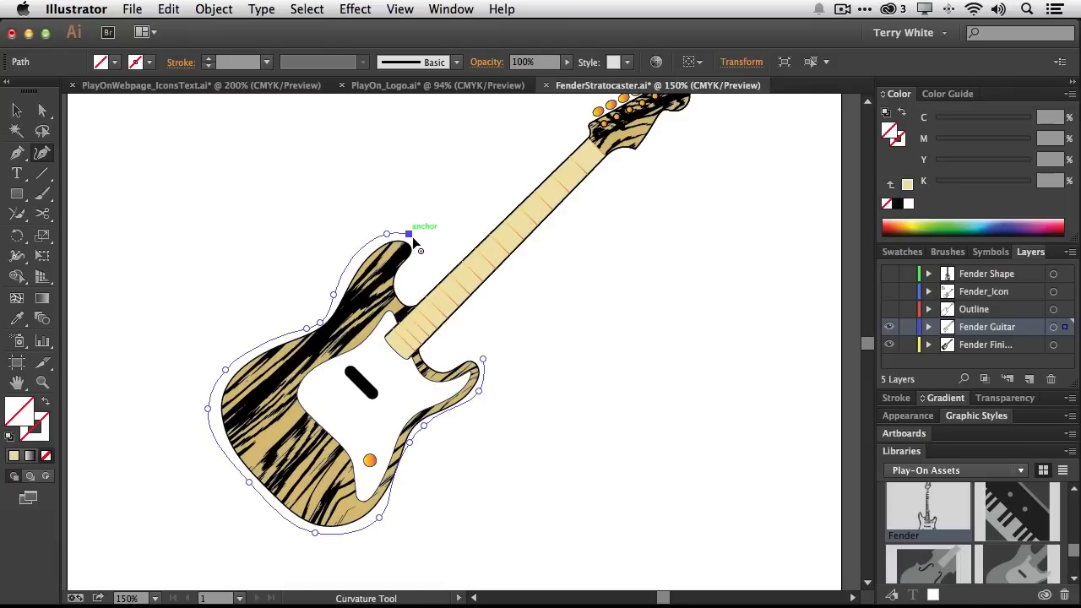
left_click(414, 249)
left_click(403, 272)
left_click(400, 288)
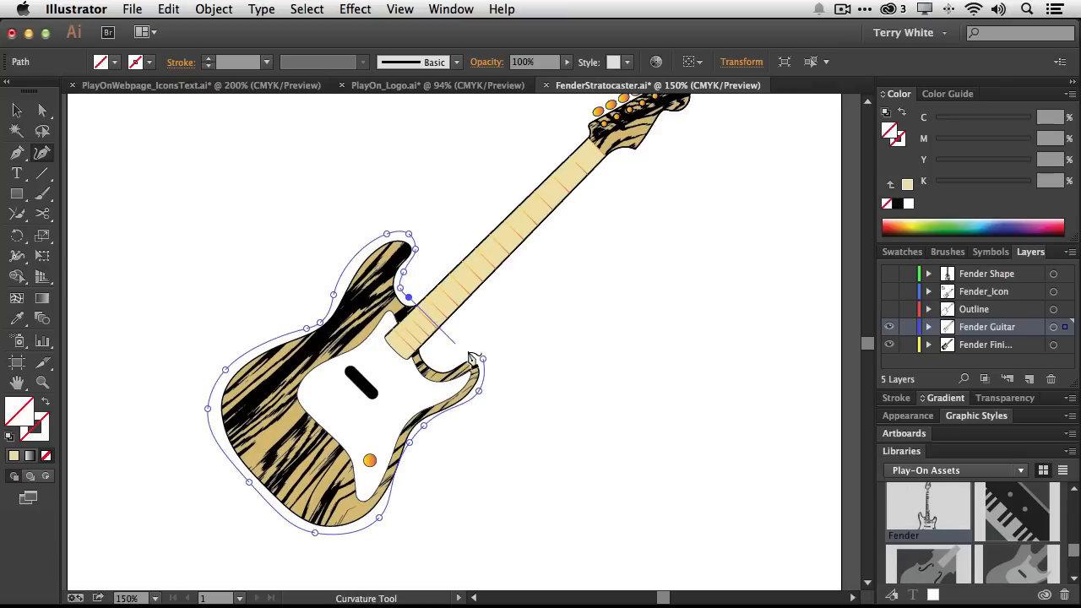
left_click(409, 297)
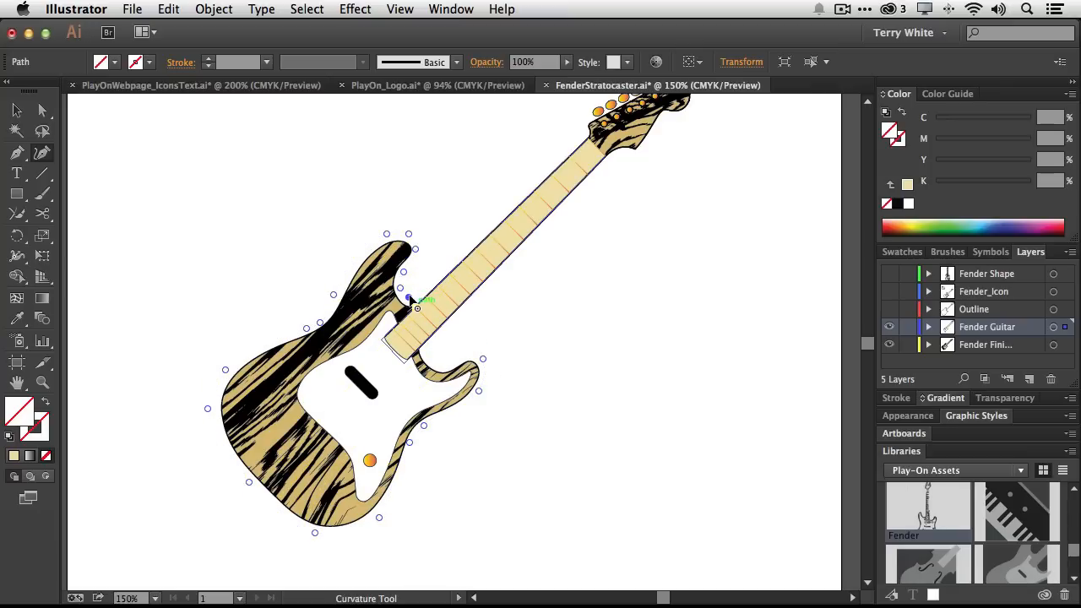
left_click(410, 299)
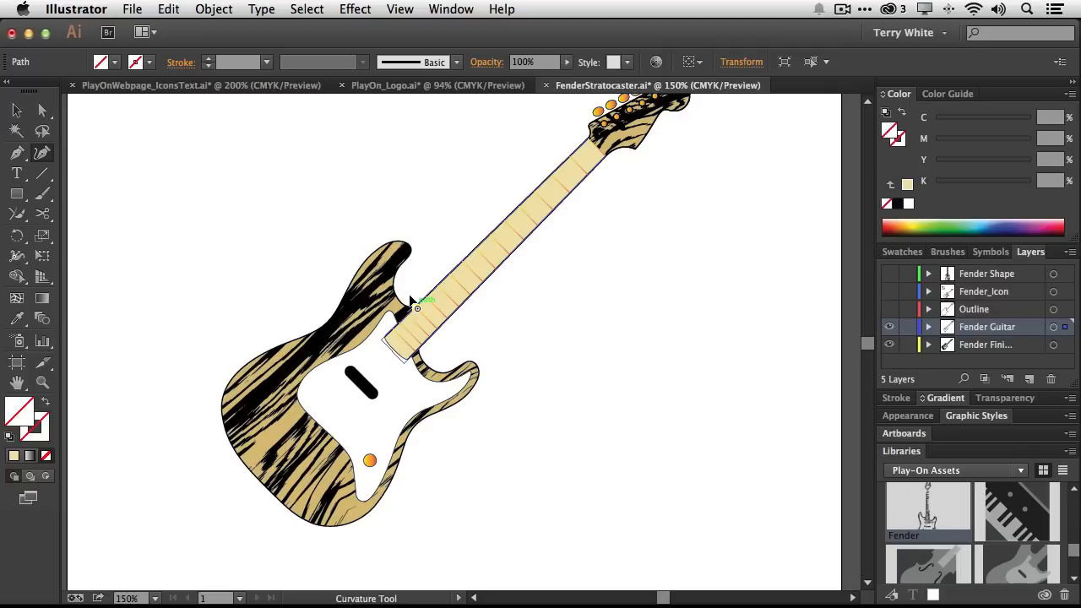
left_click(409, 299, "super")
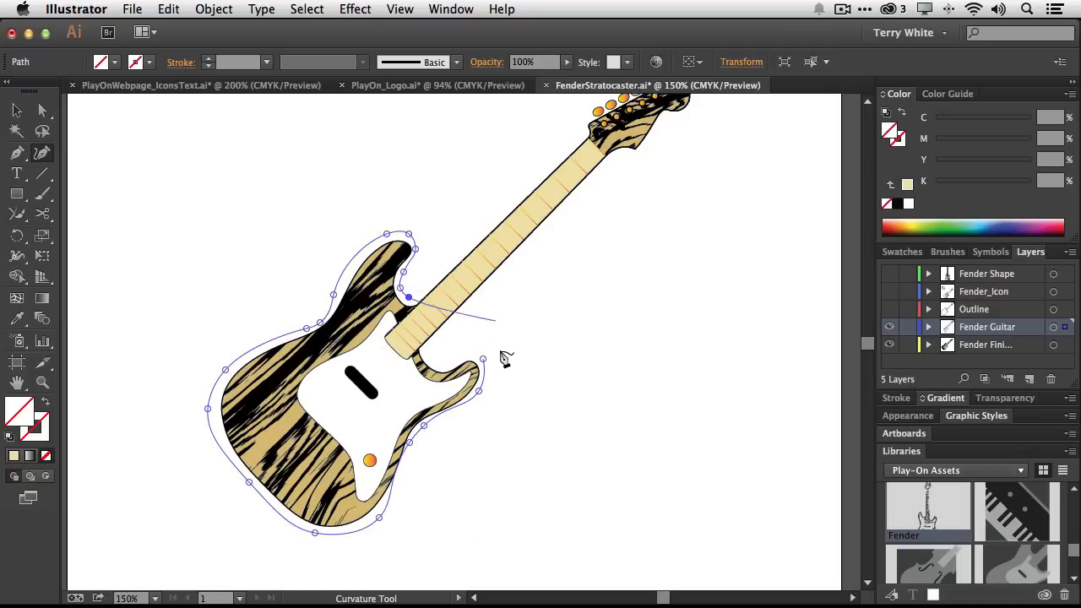
Finish the outline path and set its stroke colour to black
left_click(83, 122, "super")
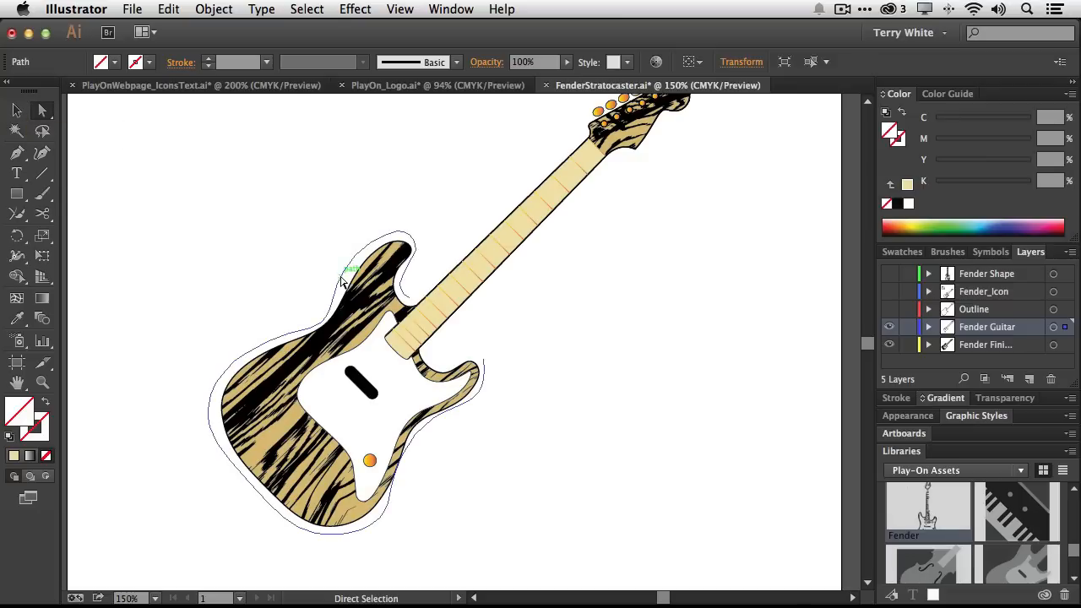
left_click(149, 62)
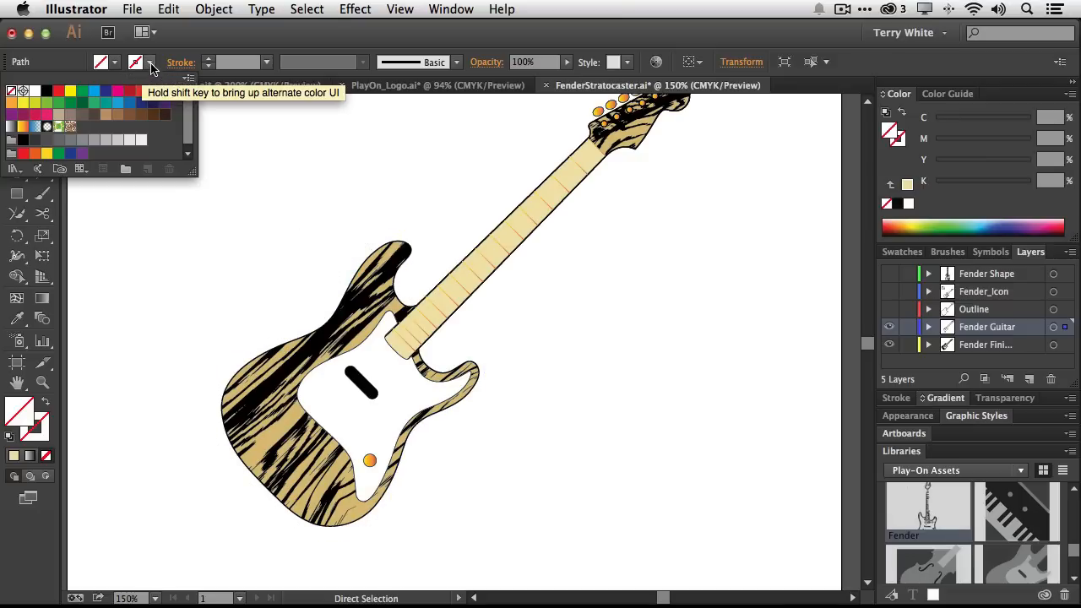
left_click(47, 92)
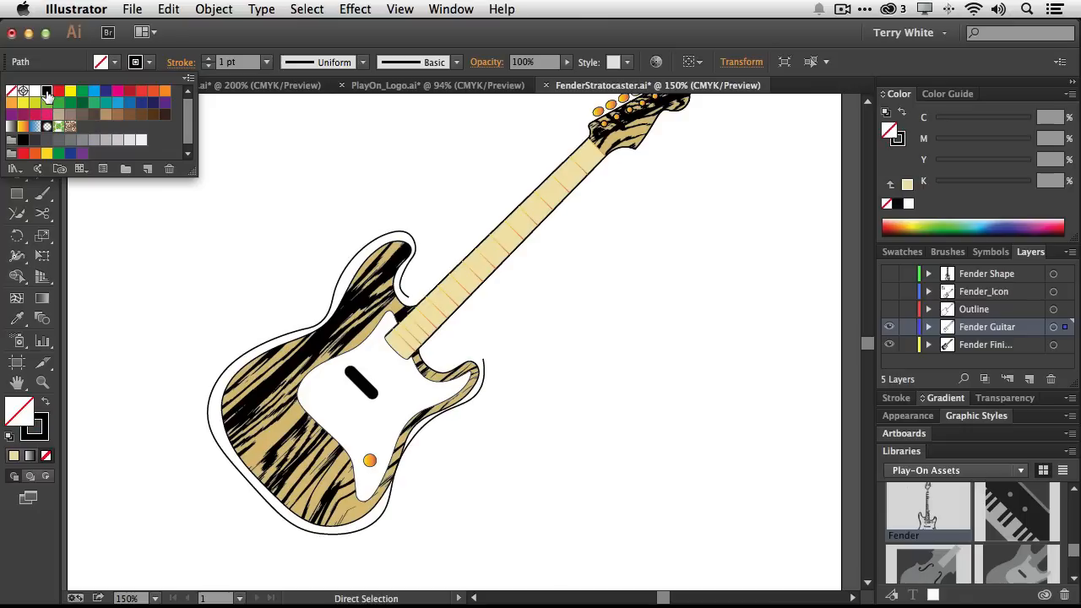
Move the outline's end anchor near the lower horn slightly upward and adjust it with the Curvature tool
left_click(484, 365)
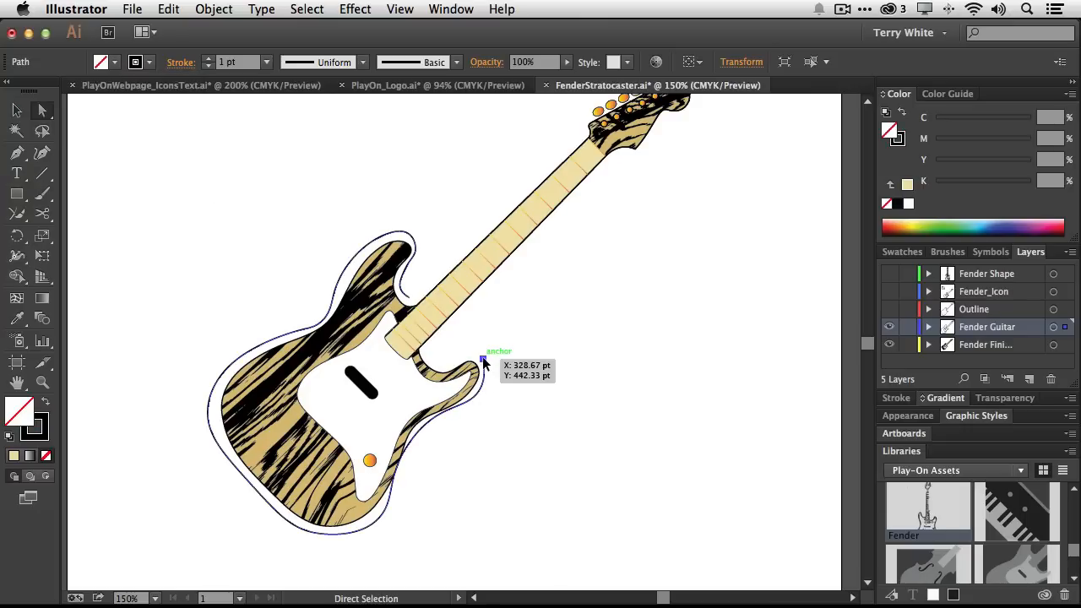
left_click_drag(483, 358, 483, 352)
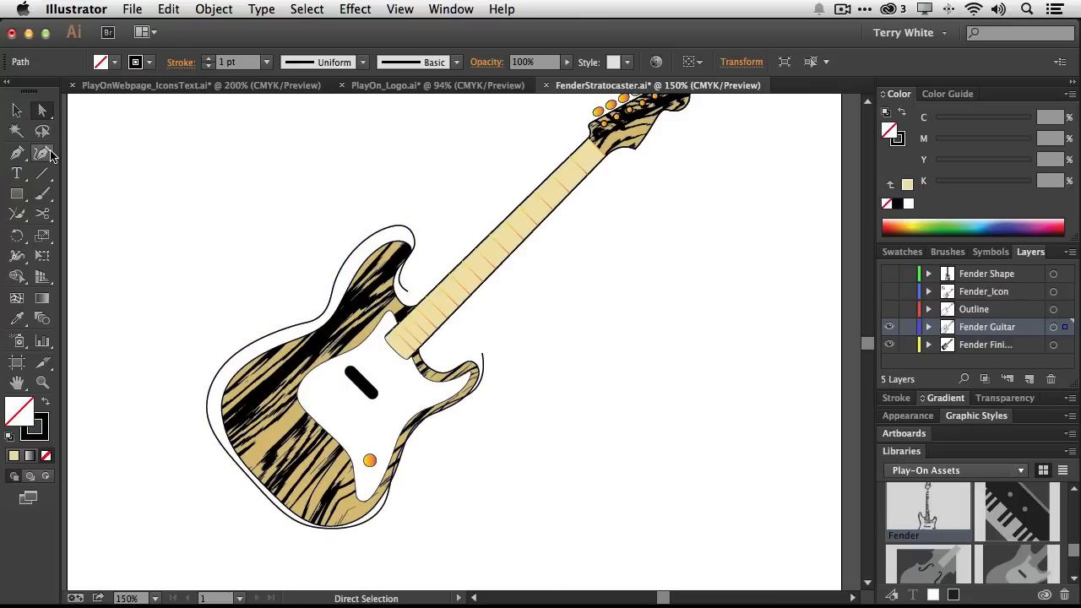
left_click(43, 154)
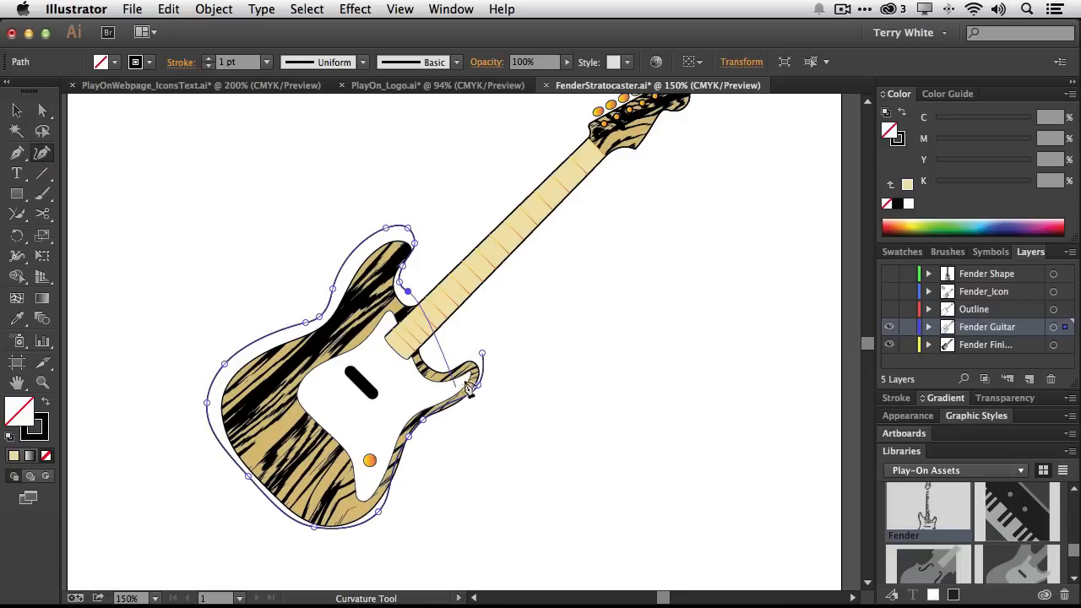
left_click(481, 358)
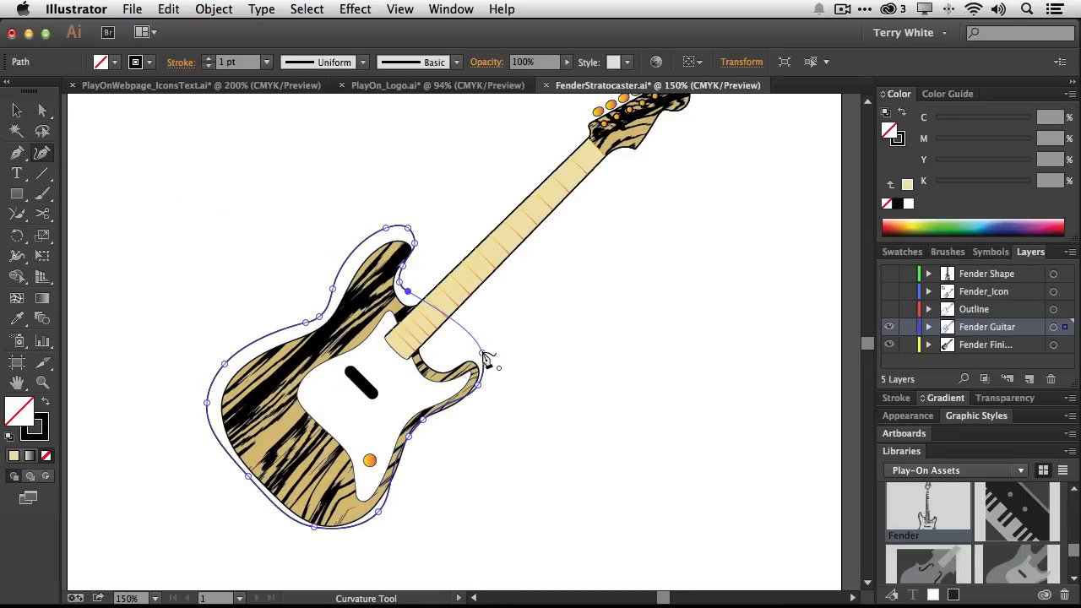
left_click(482, 353)
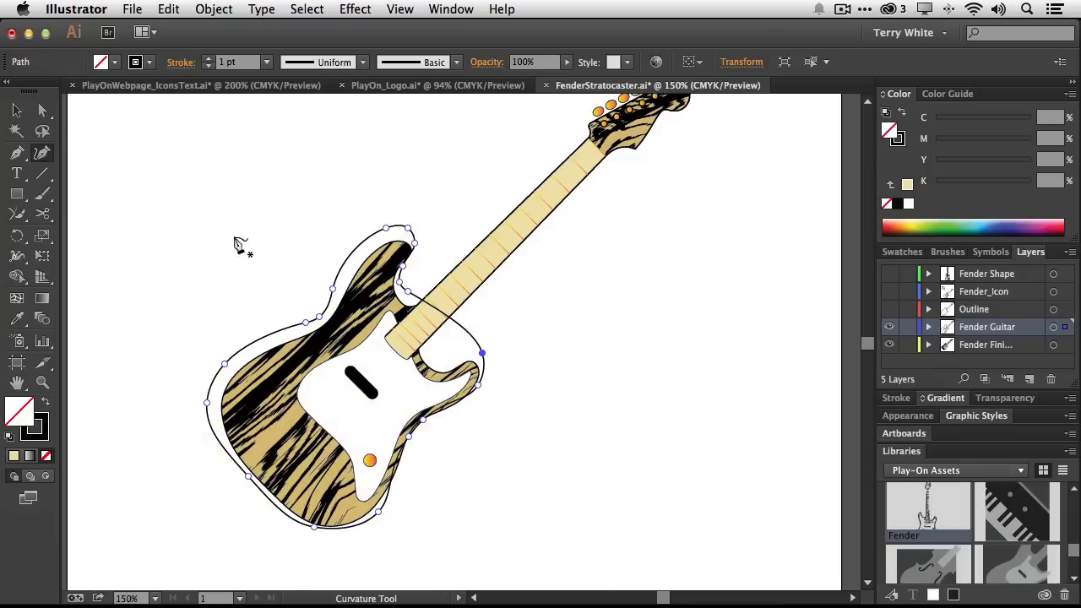
Reshape the outline path around the neck pocket and lower horn by adding and moving anchors with the Curvature tool
left_click(43, 112)
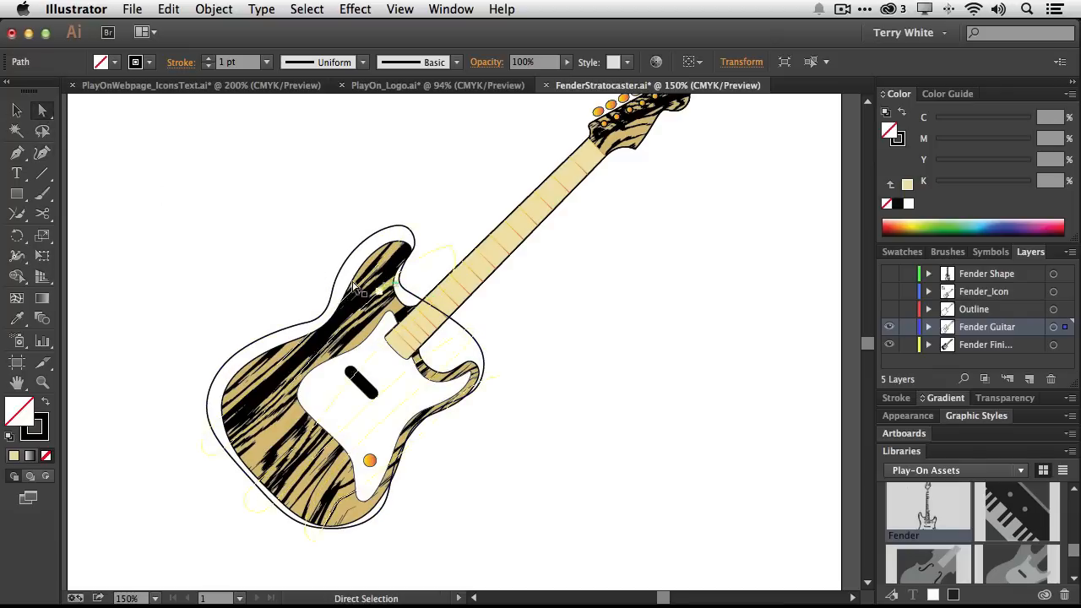
left_click(42, 153)
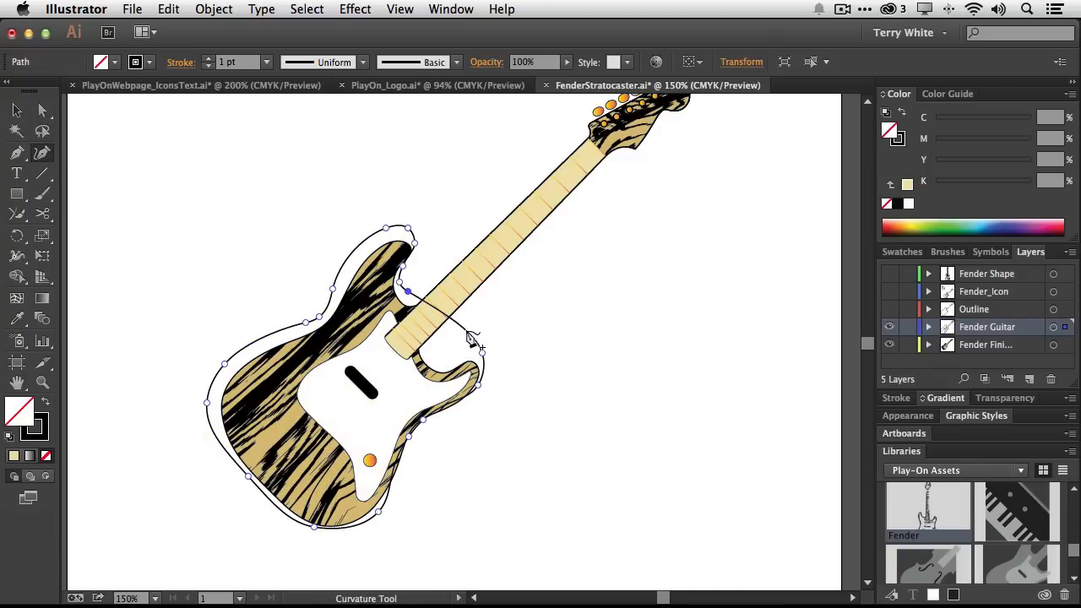
left_click(441, 359)
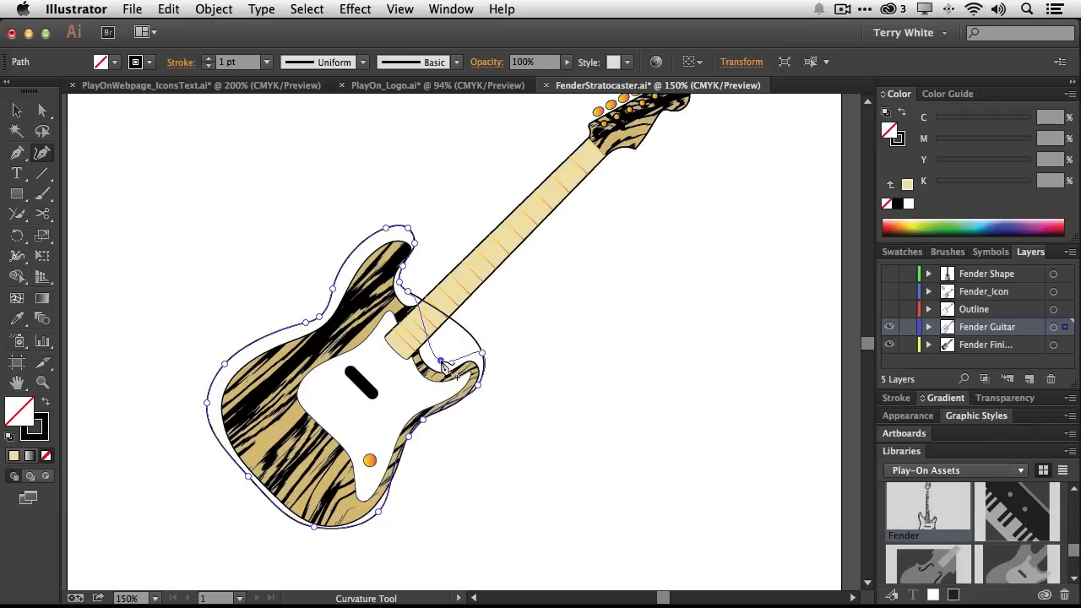
left_click(405, 294)
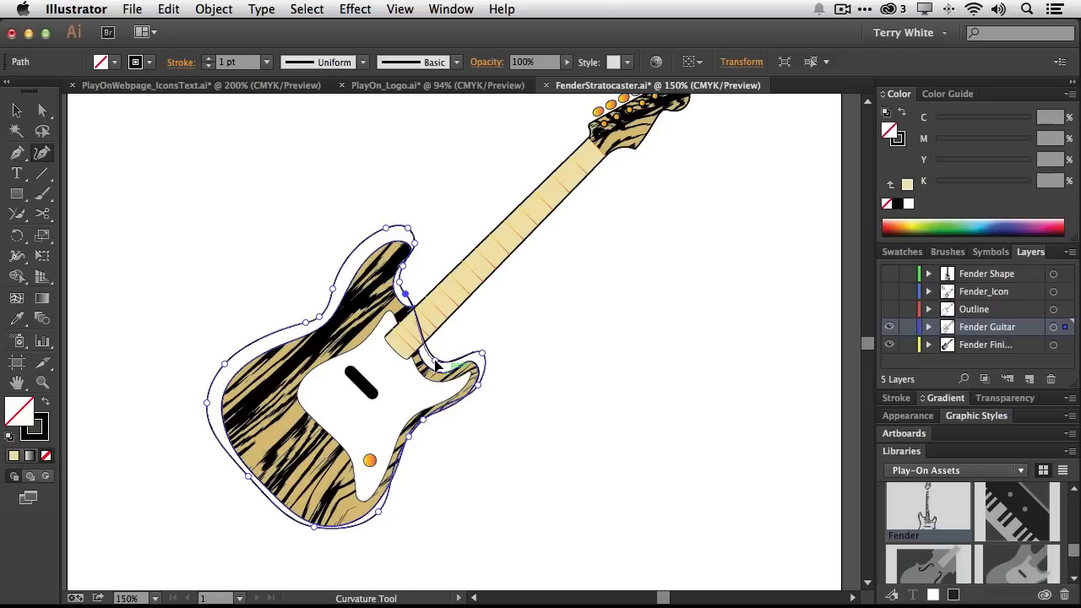
left_click(435, 361)
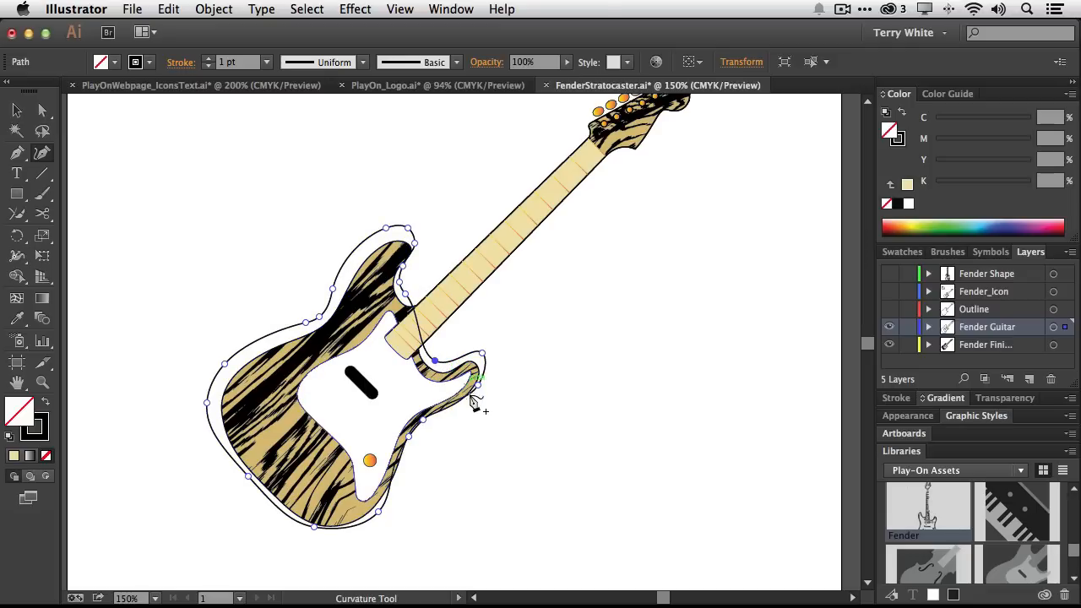
left_click(428, 423)
left_click(428, 427)
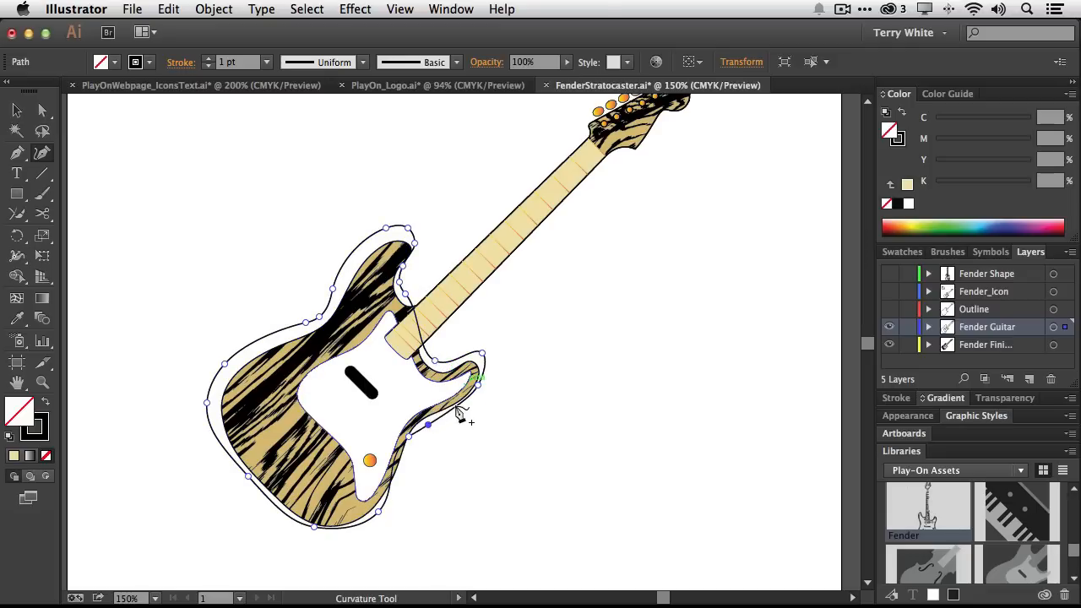
left_click(477, 385)
left_click(476, 402)
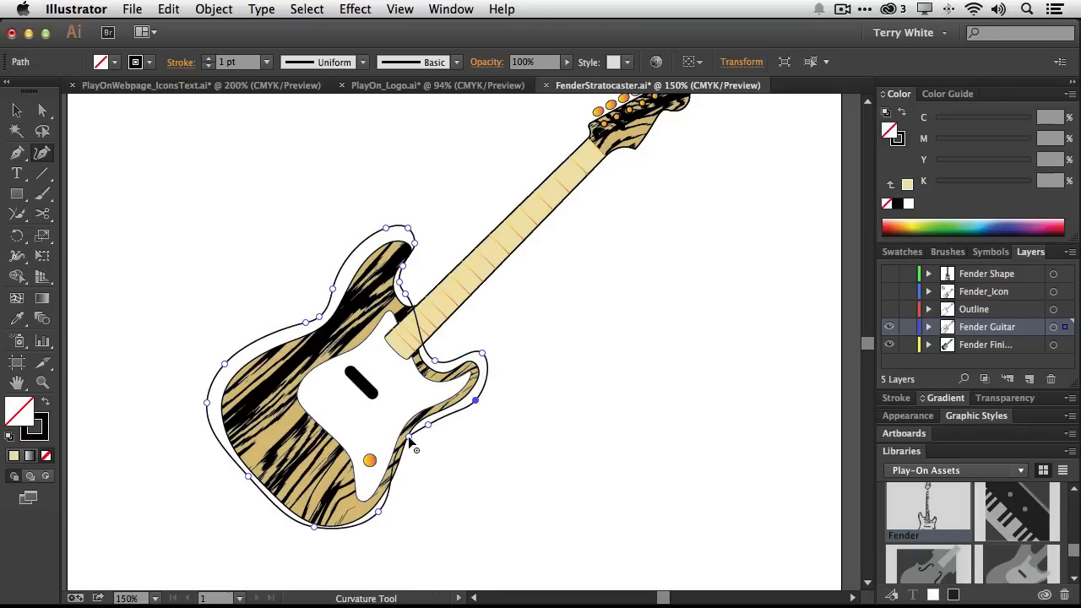
Adjust the outline's anchors along the lower body edge and upper horn so the path follows the guitar body evenly
left_click(411, 445)
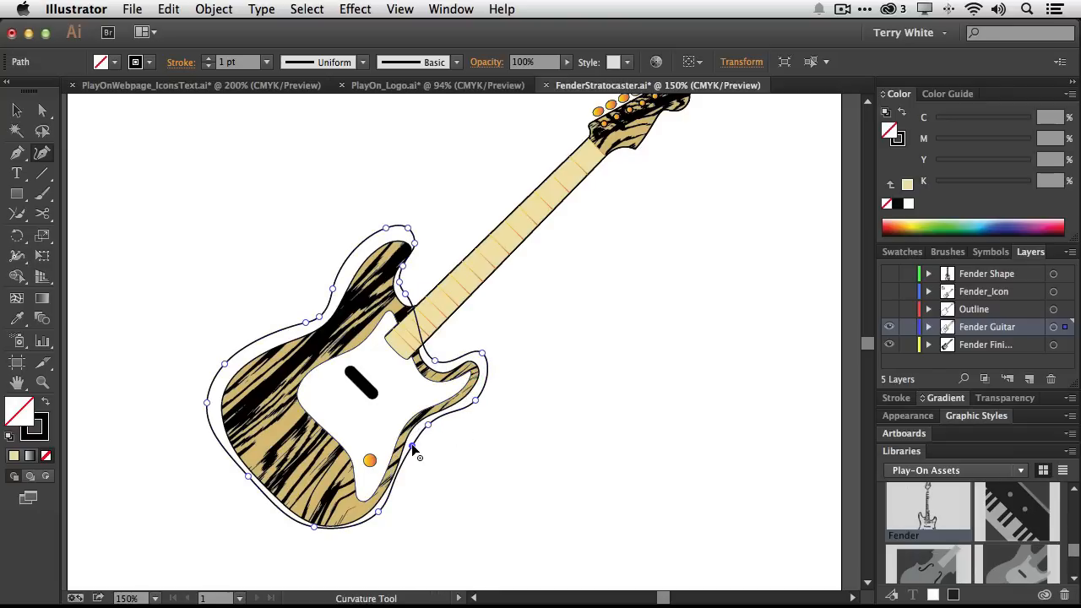
left_click(375, 517)
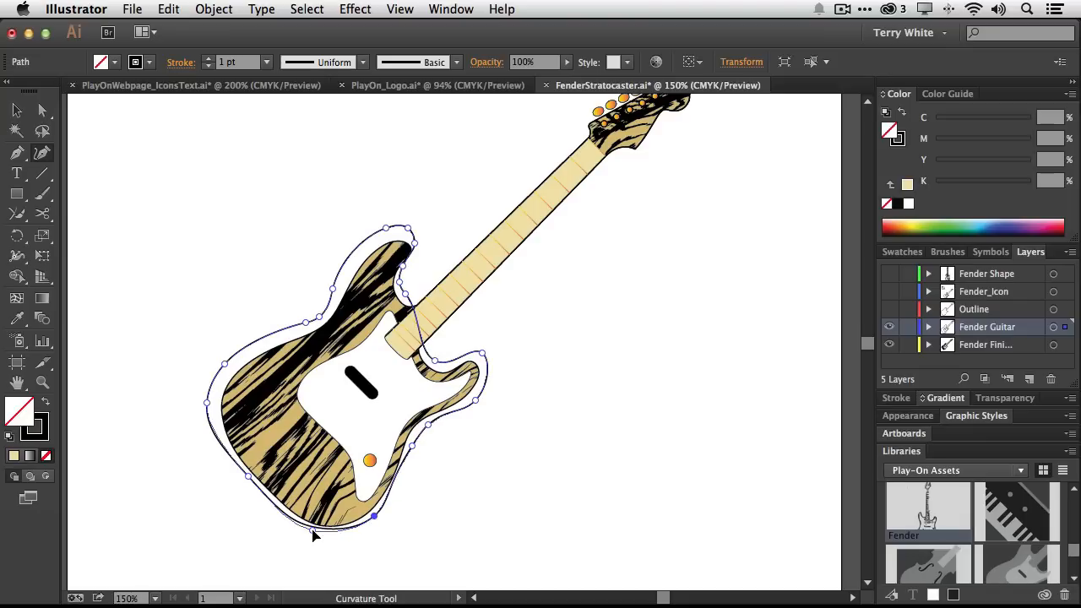
left_click(312, 533)
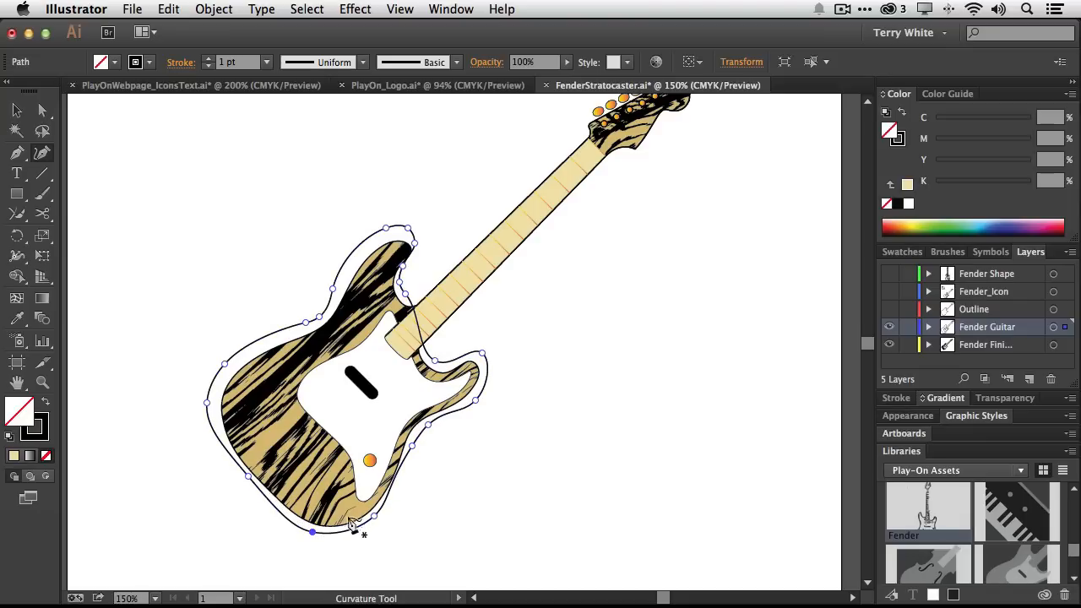
left_click(407, 472)
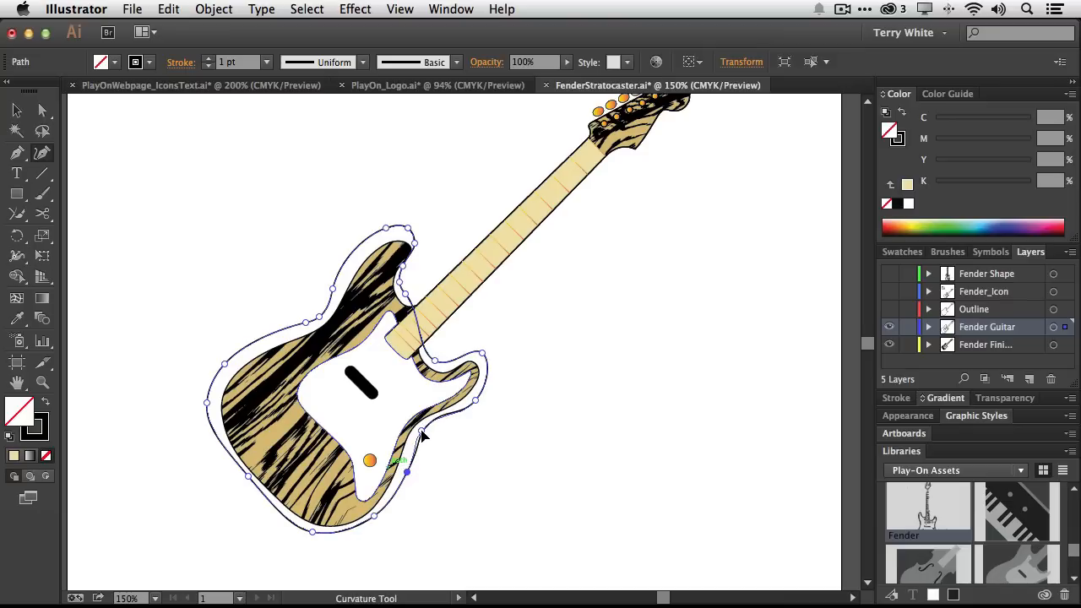
left_click(422, 432)
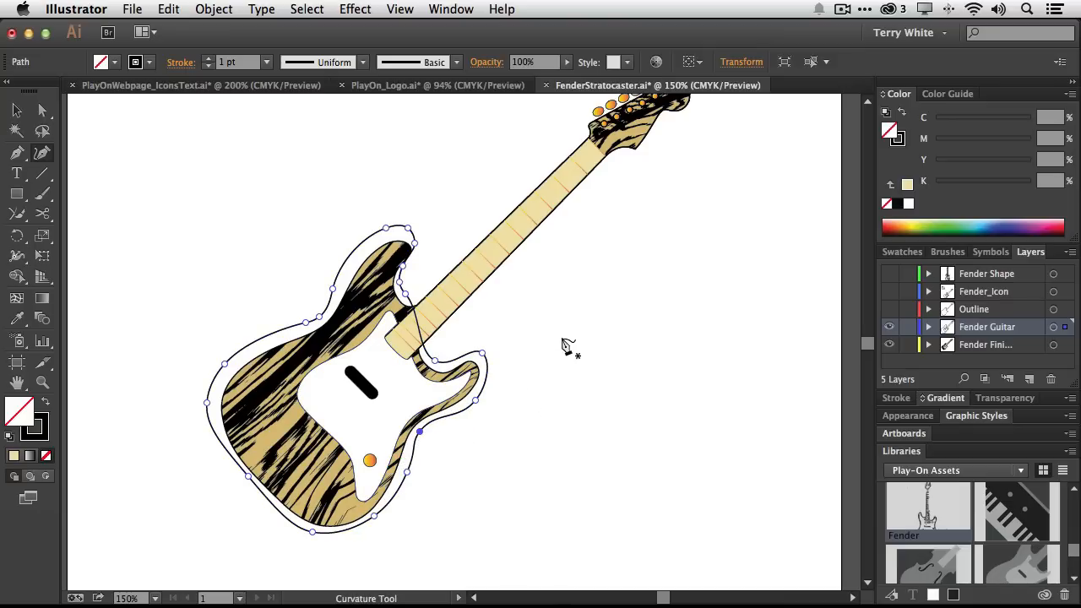
left_click(419, 249)
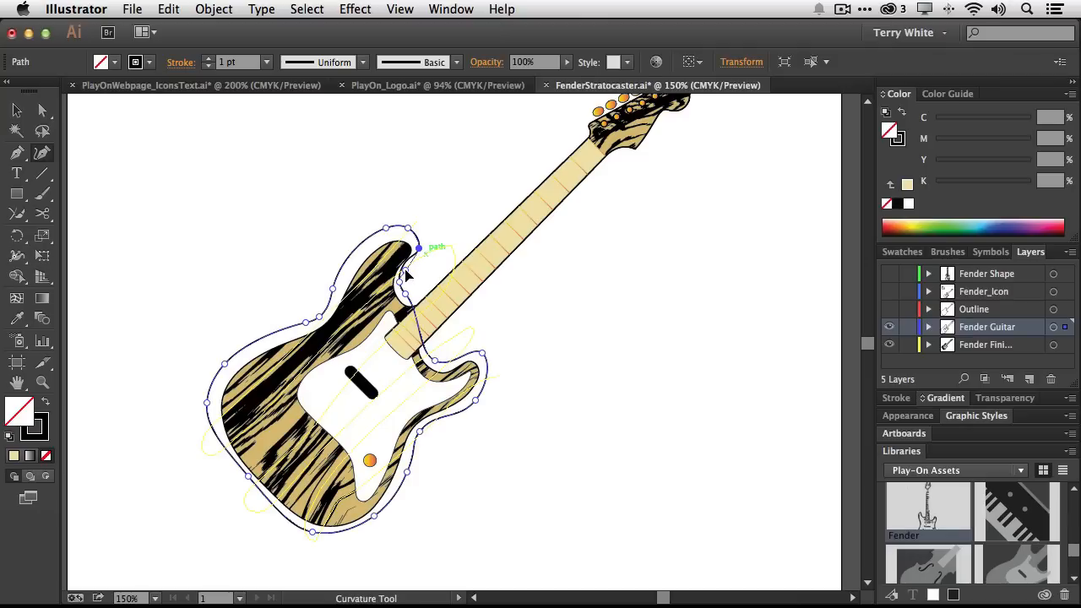
left_click(405, 271)
left_click(402, 289)
left_click(408, 228)
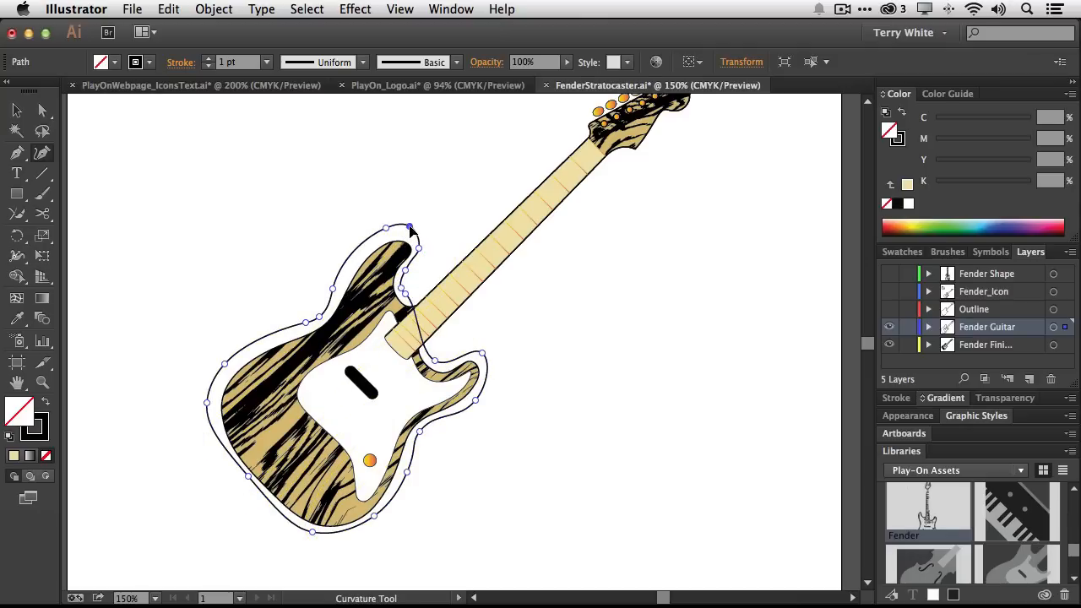
left_click(243, 479)
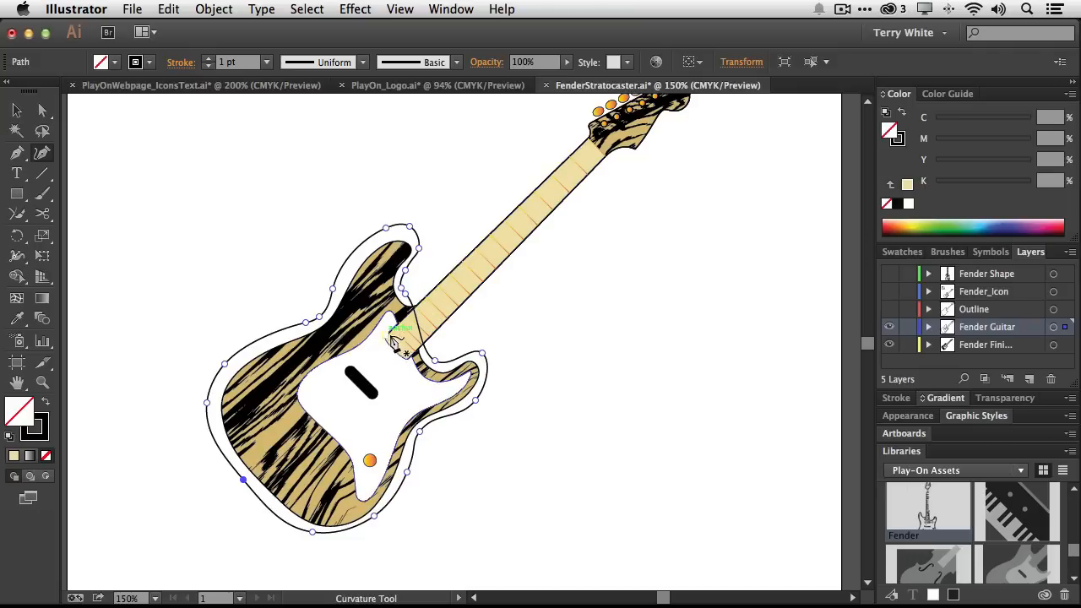
left_click(43, 363)
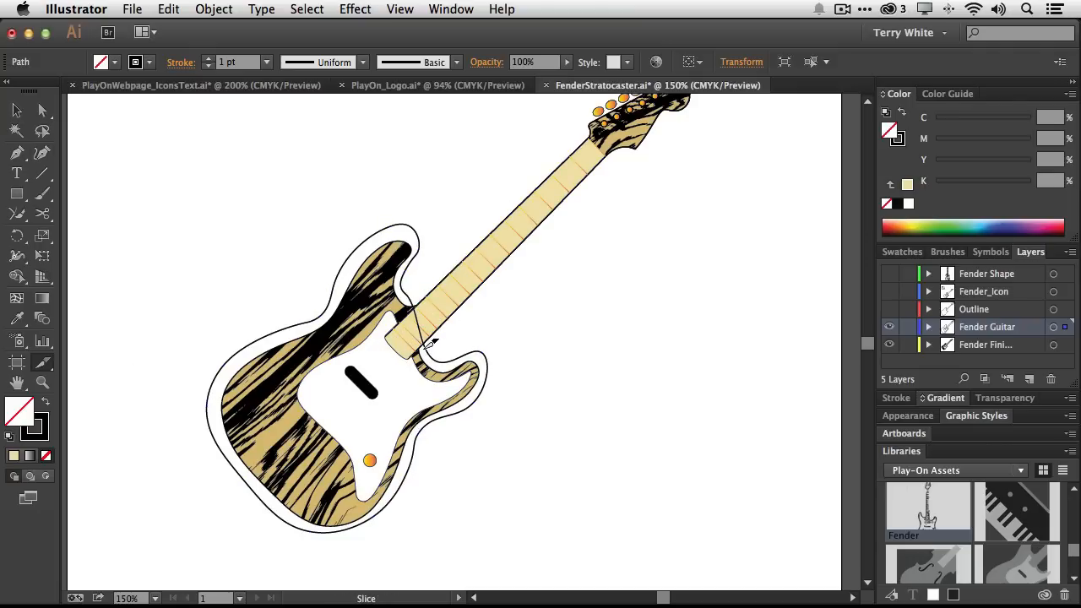
left_click_drag(429, 347, 433, 347)
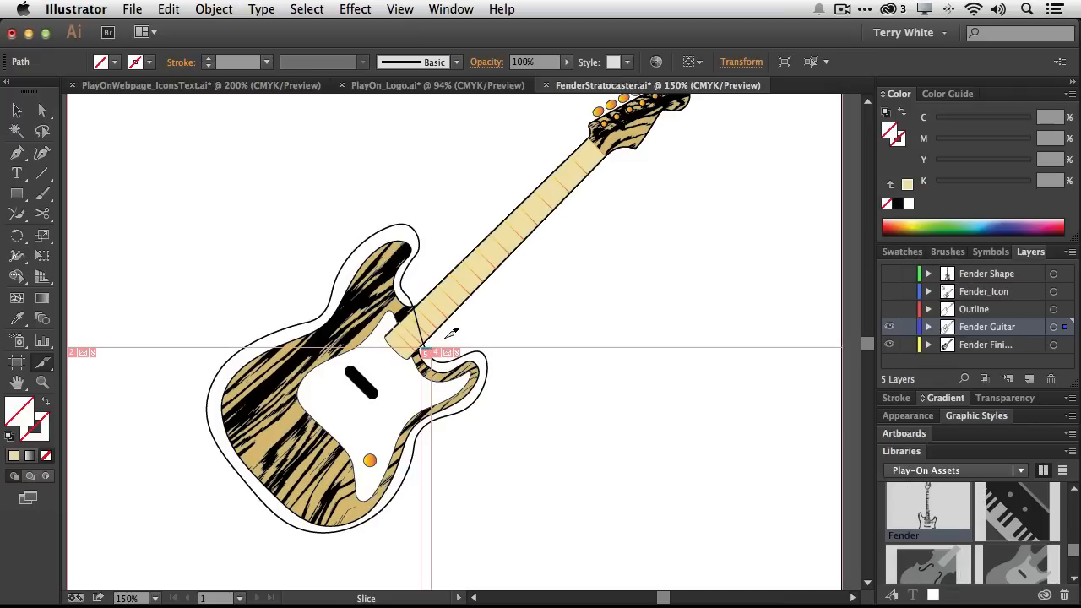
key("super+z")
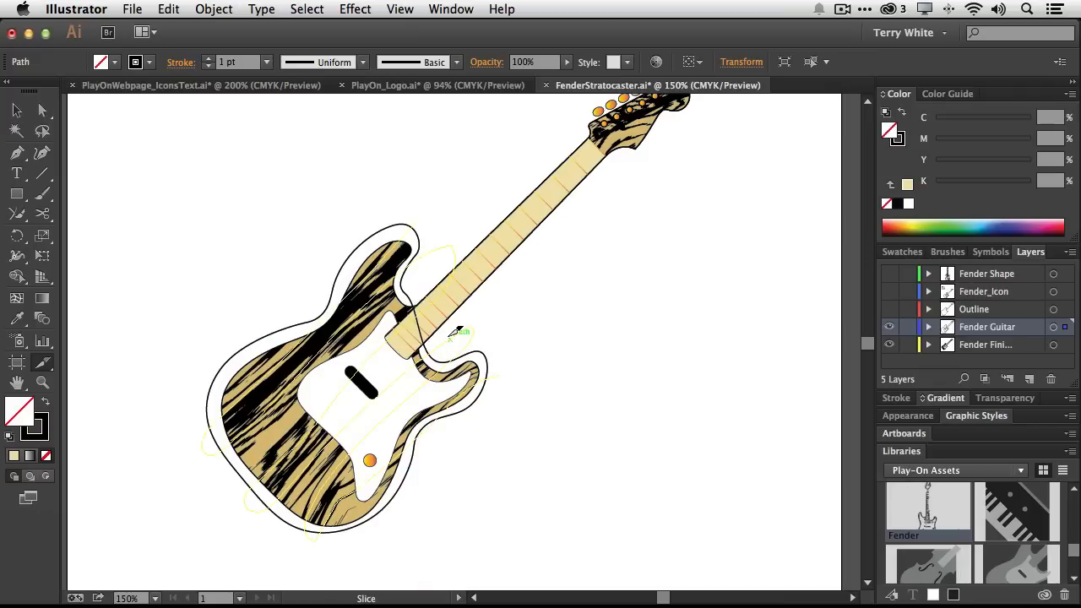
Cut the outline with the Scissors tool at both sides of the neck and delete the segment crossing the neck
left_click(42, 214)
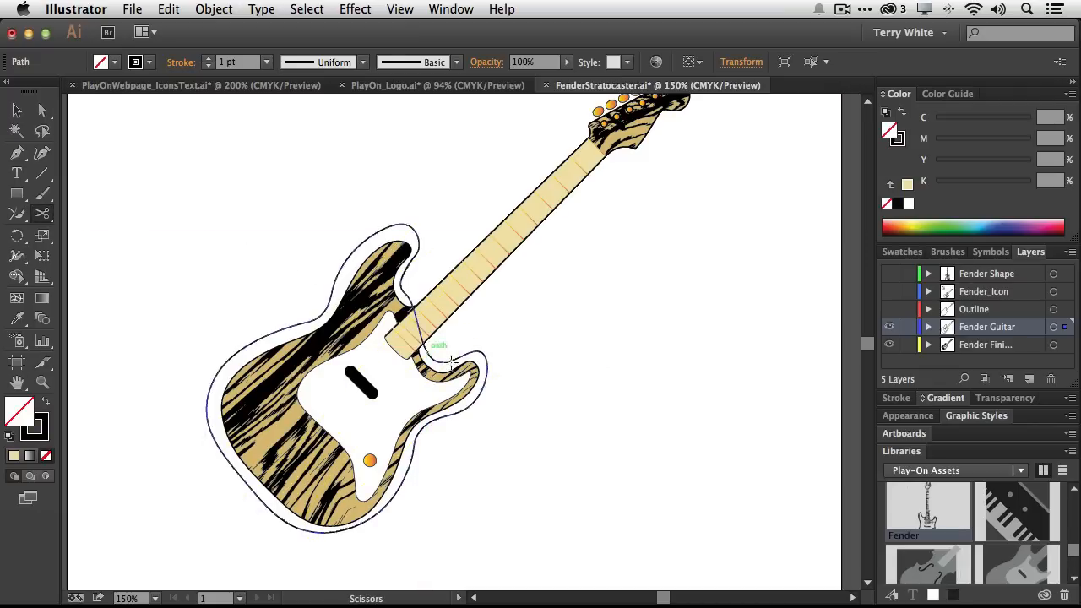
left_click(42, 110)
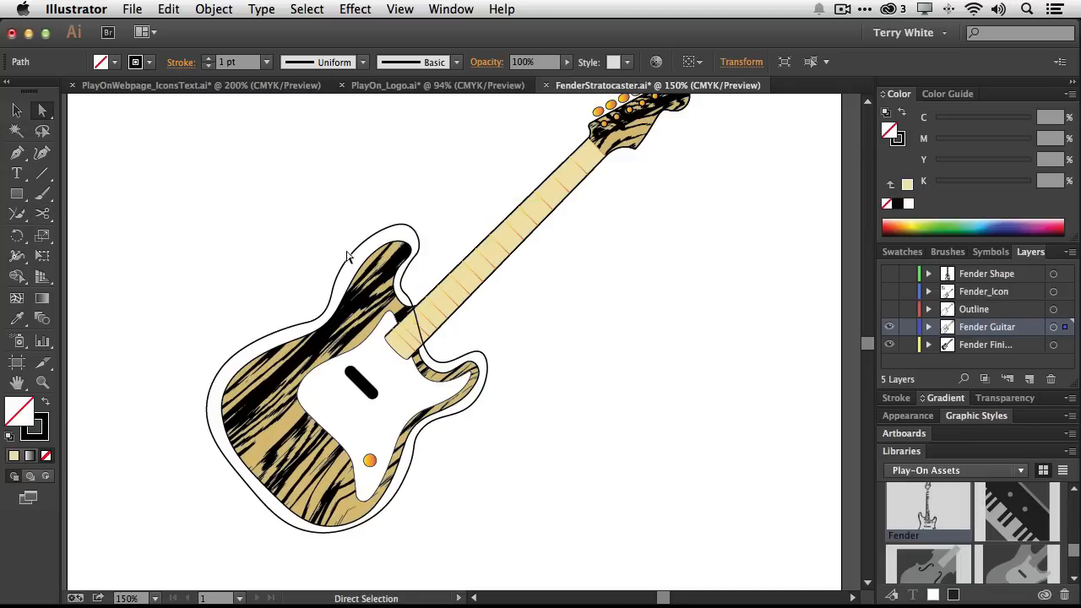
left_click_drag(403, 273, 413, 296)
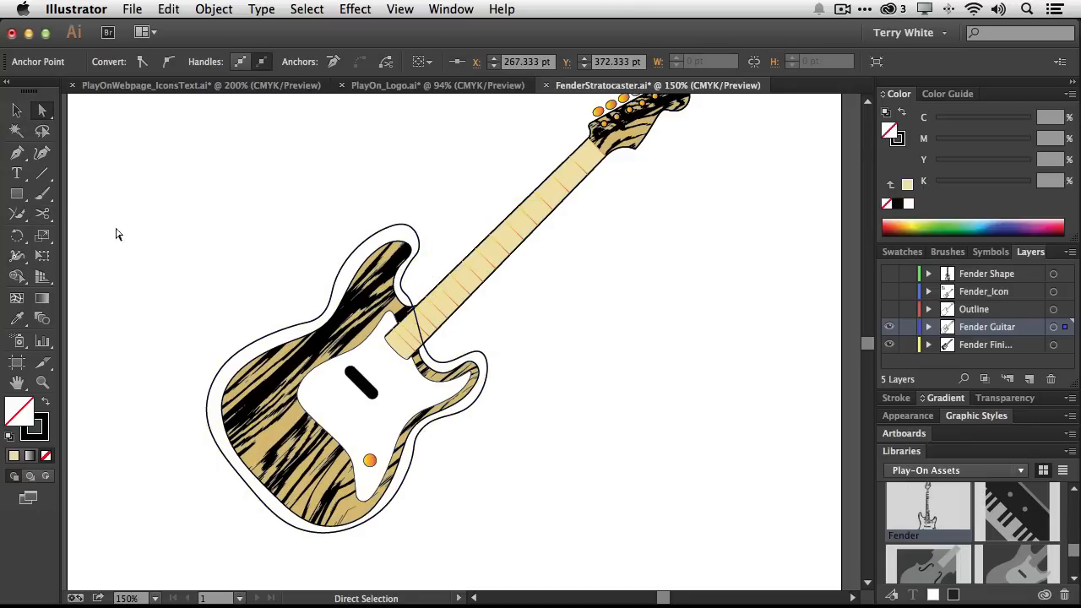
left_click(42, 213)
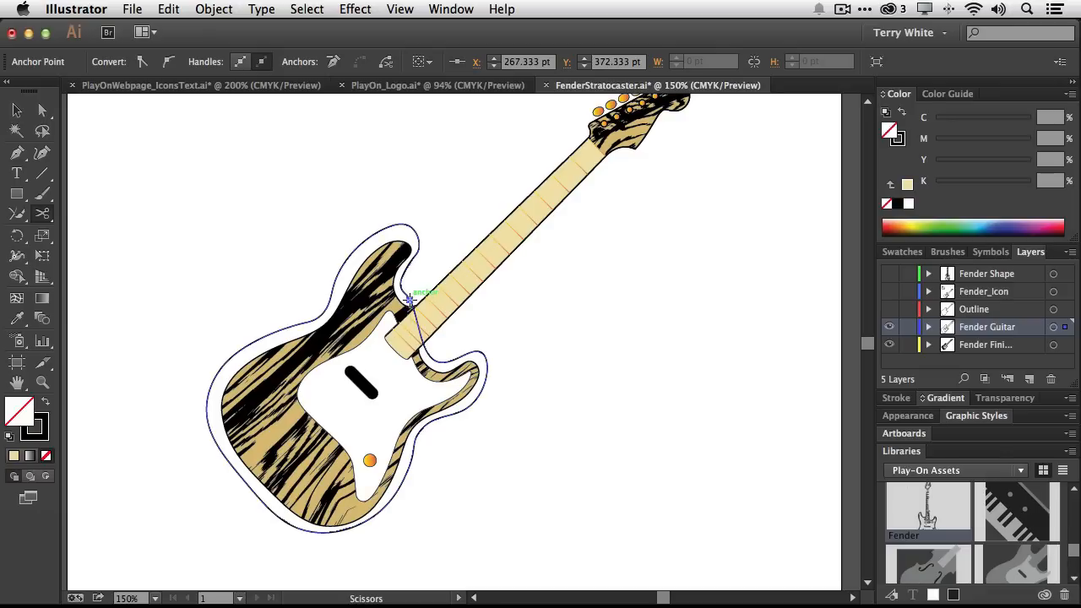
left_click(409, 299)
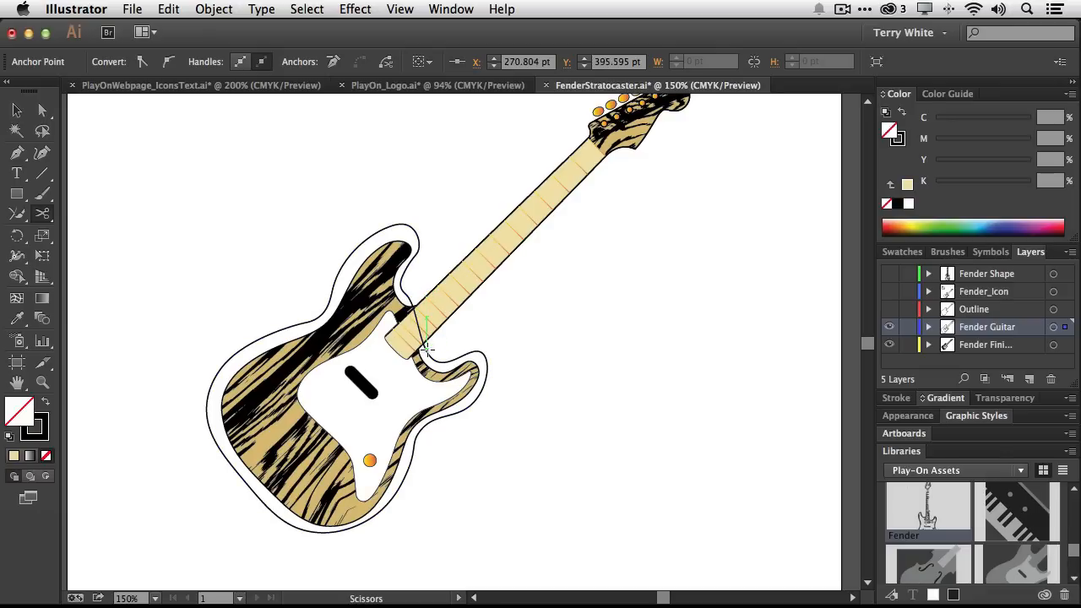
left_click(426, 348)
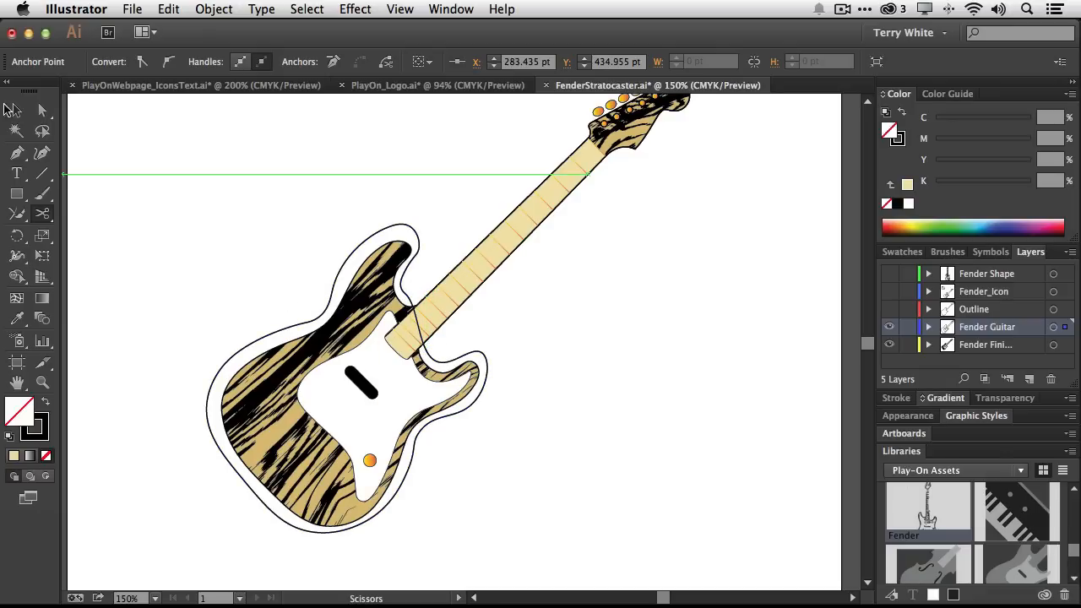
left_click(44, 113)
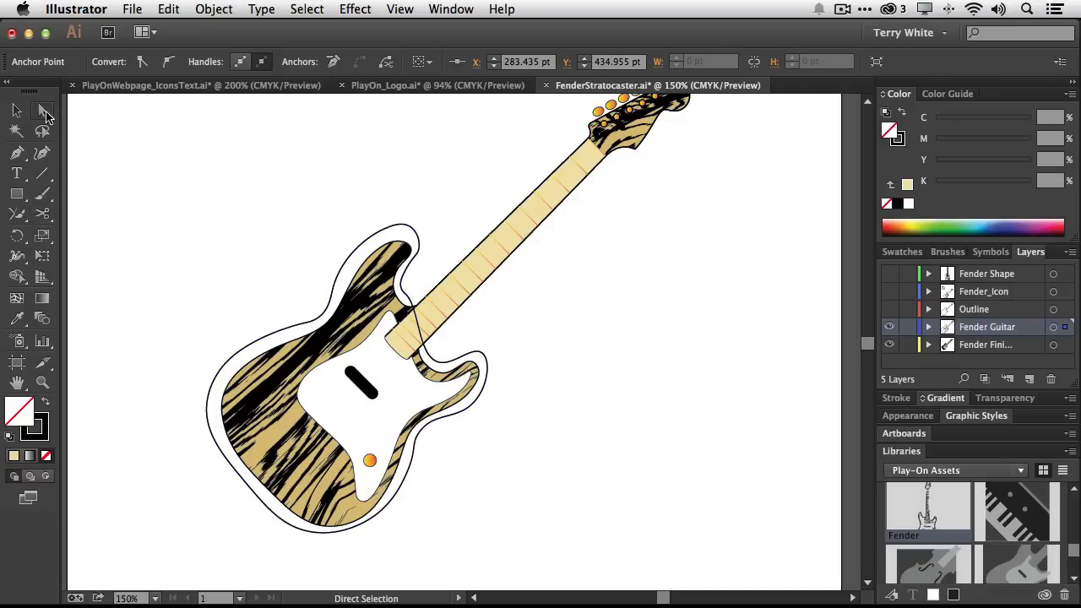
left_click(417, 326)
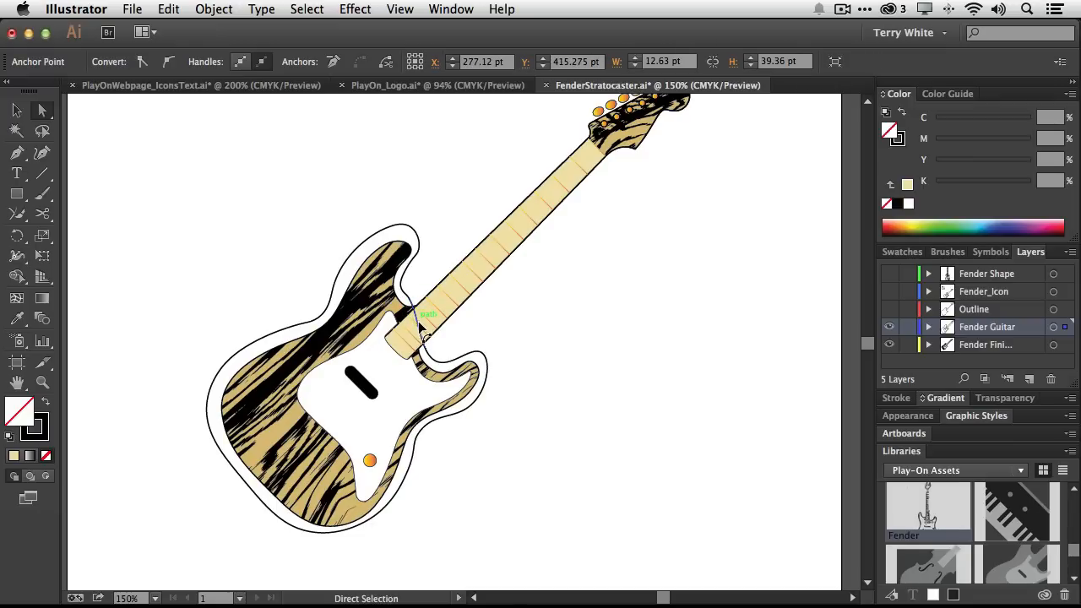
key("Delete")
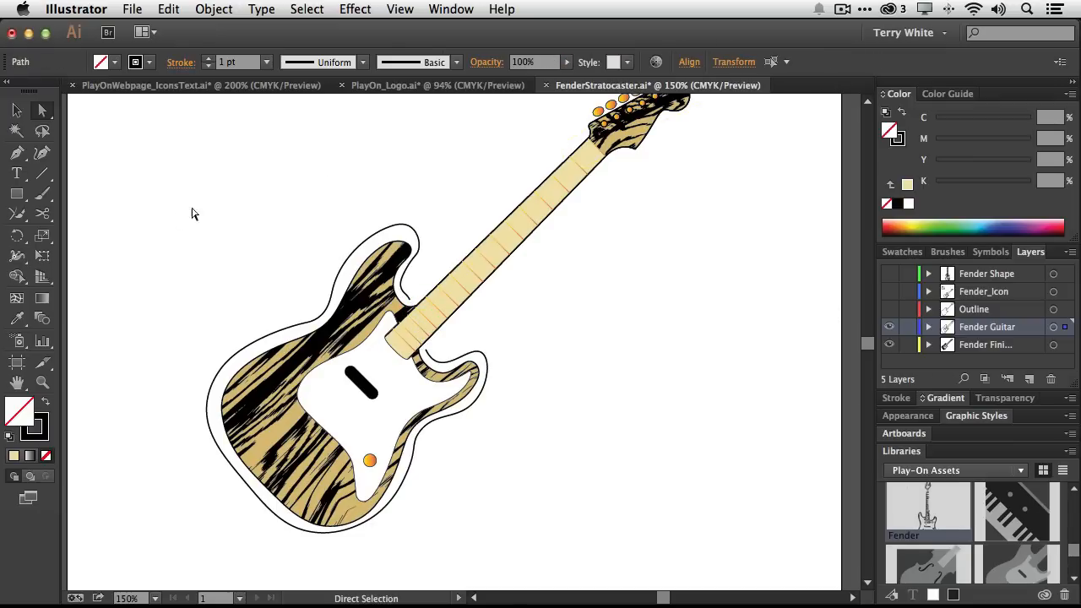
Draw two straight lines with the Line Segment tool along the neck's upper and lower edges toward the headstock
left_click(42, 173)
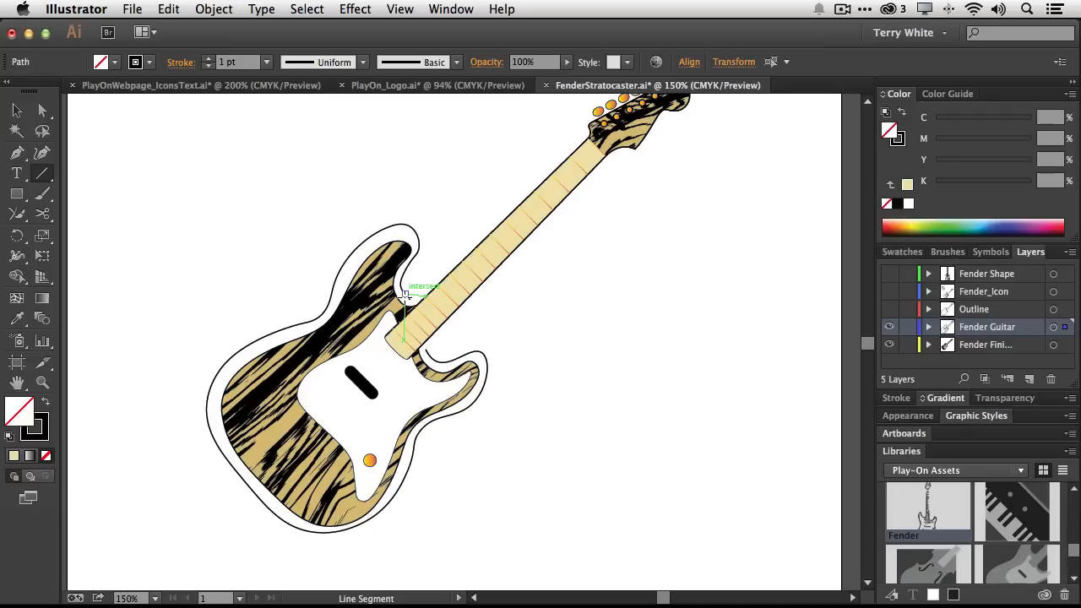
left_click_drag(405, 294, 444, 259)
left_click_drag(573, 135, 407, 297)
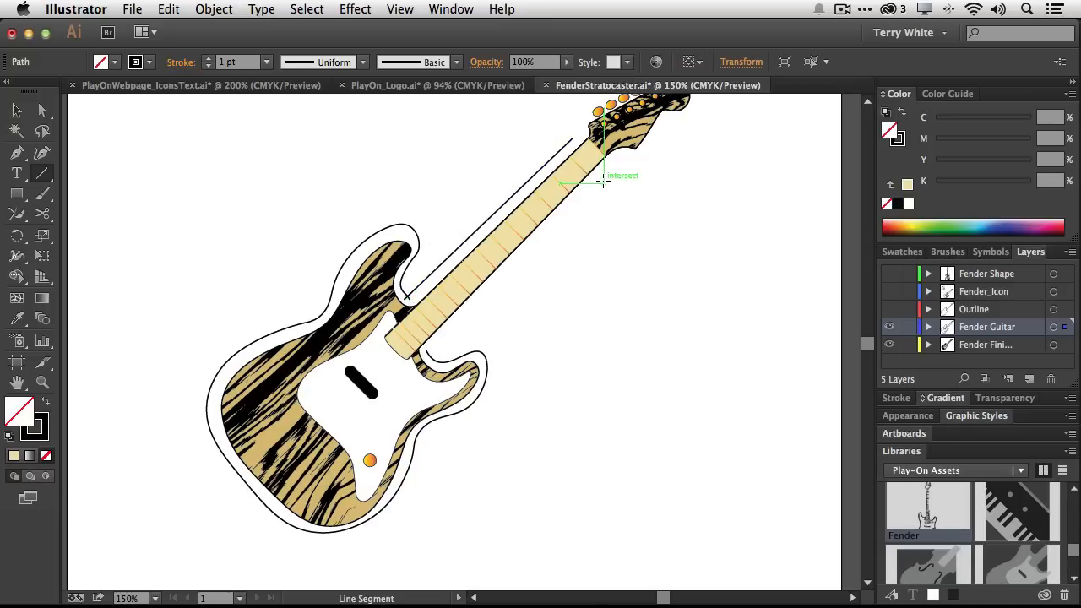
left_click_drag(604, 182, 428, 356)
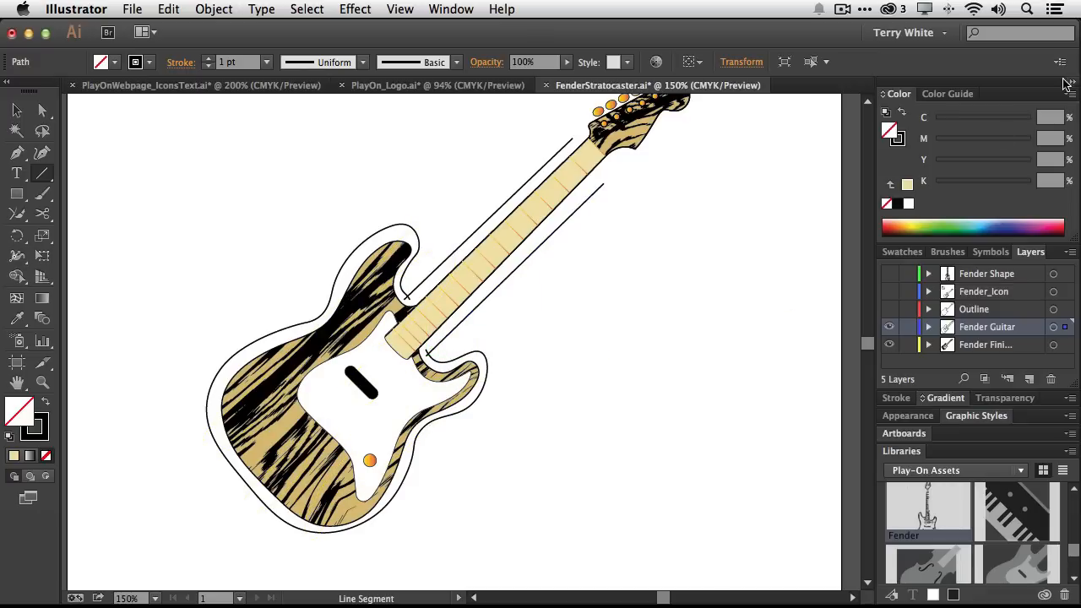
Join the new neck lines to the outline's open ends at both junctions with the Join tool
left_click(44, 382)
left_click_drag(376, 268, 464, 396)
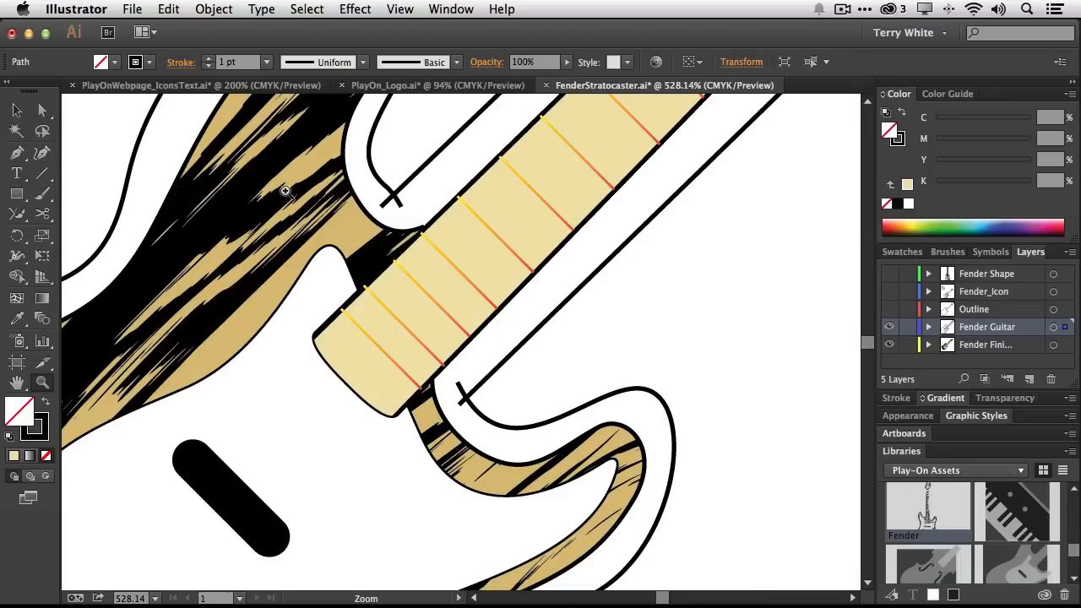
left_click(19, 218)
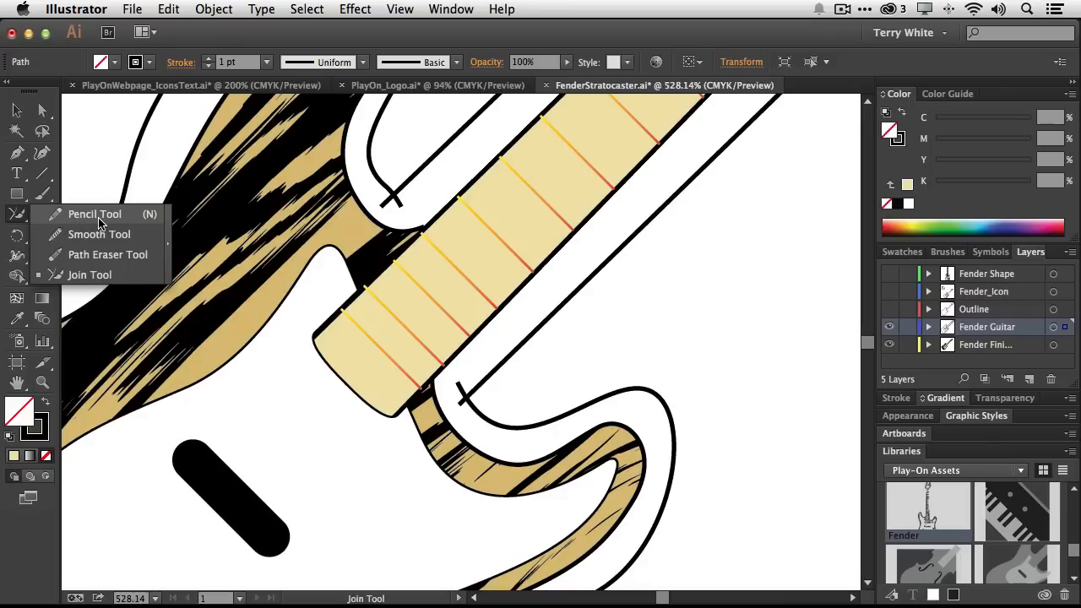
left_click(77, 277)
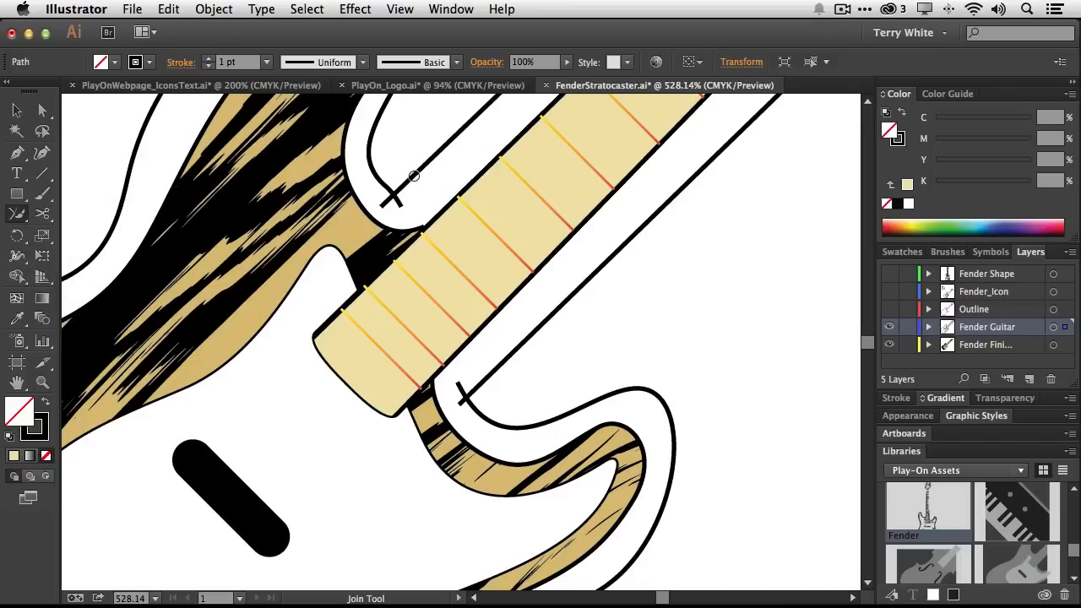
mouse_move(412, 178)
left_mouse_down()
mouse_move(394, 193)
mouse_move(402, 203)
mouse_move(385, 193)
mouse_move(398, 204)
left_mouse_up()
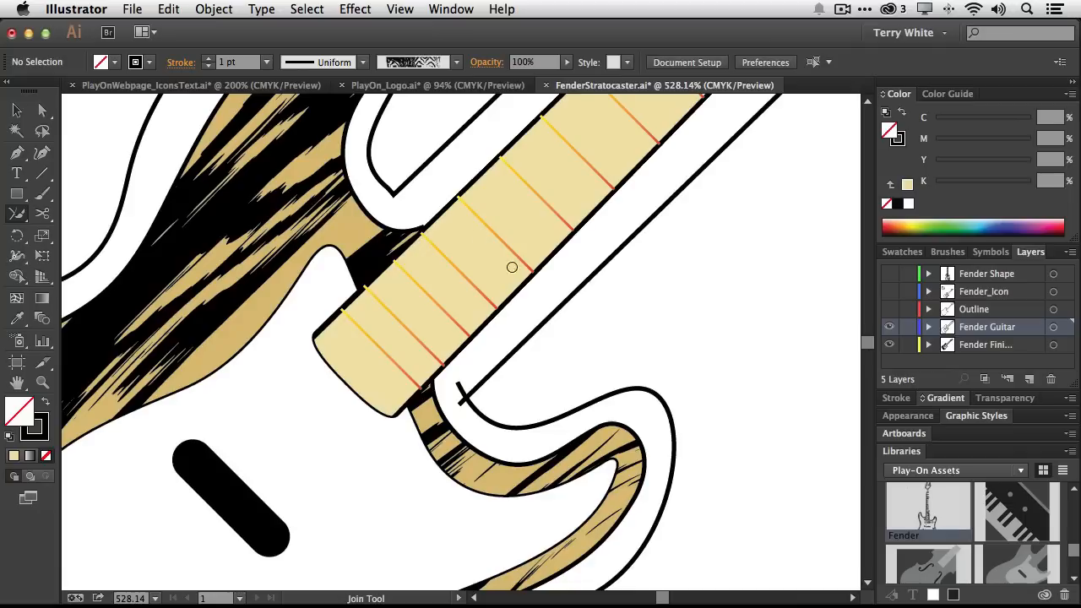
left_click_drag(481, 383, 465, 395)
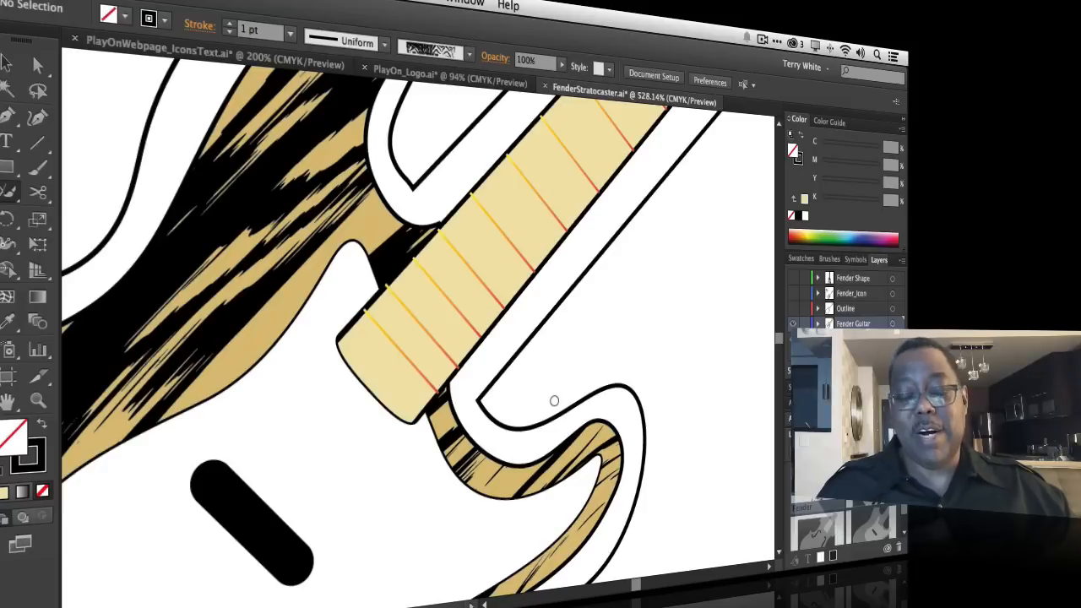
Zoom out to view the whole guitar artwork, and switch to the webpage icons text document
key("ctrl+minus")
key("ctrl+minus")
key("ctrl+minus")
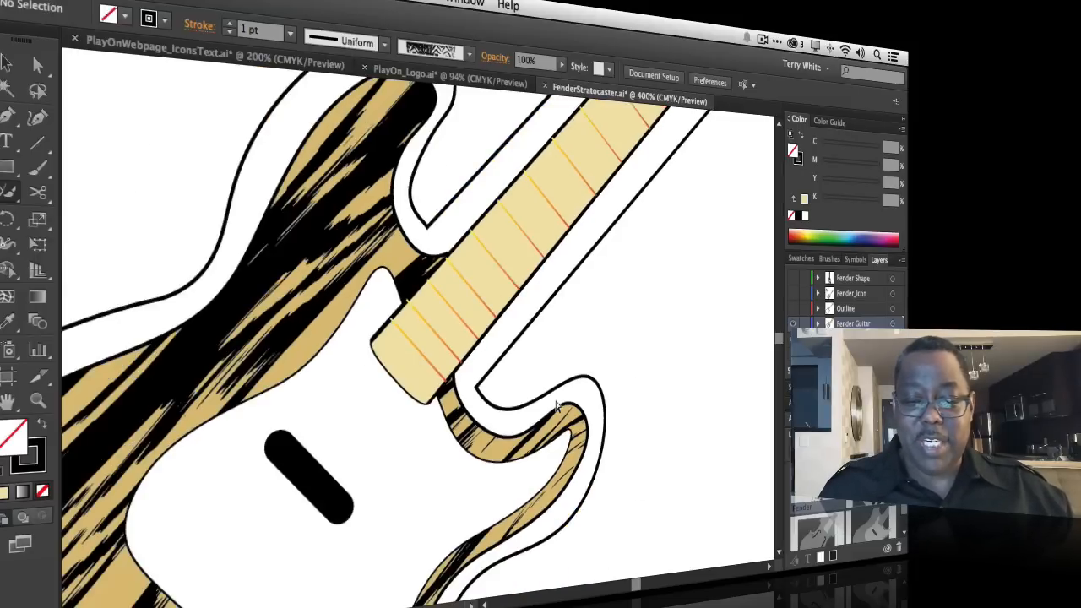
key("ctrl+minus")
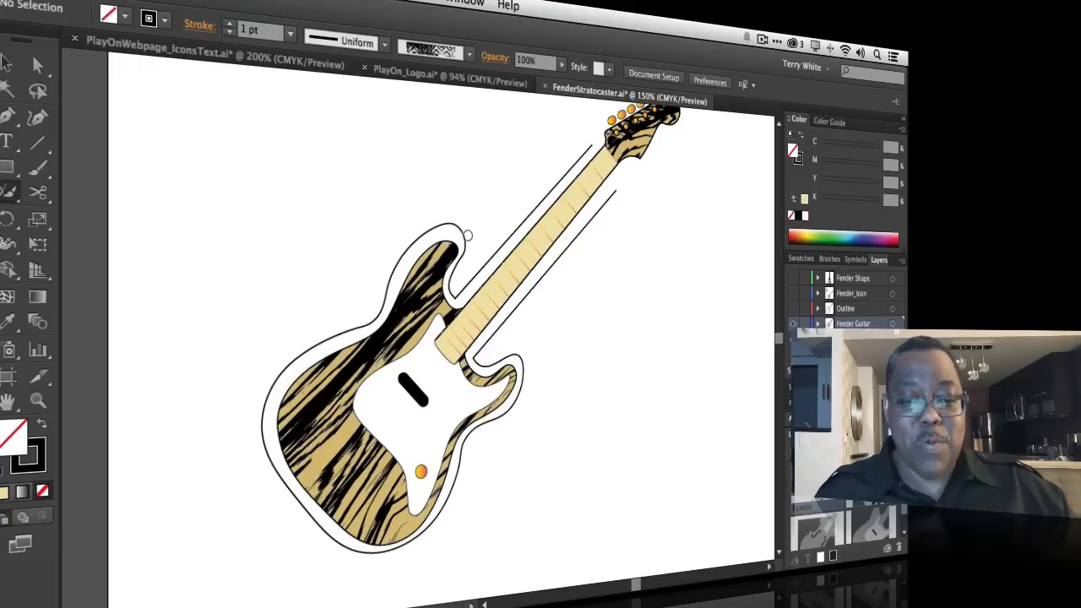
left_click(287, 62)
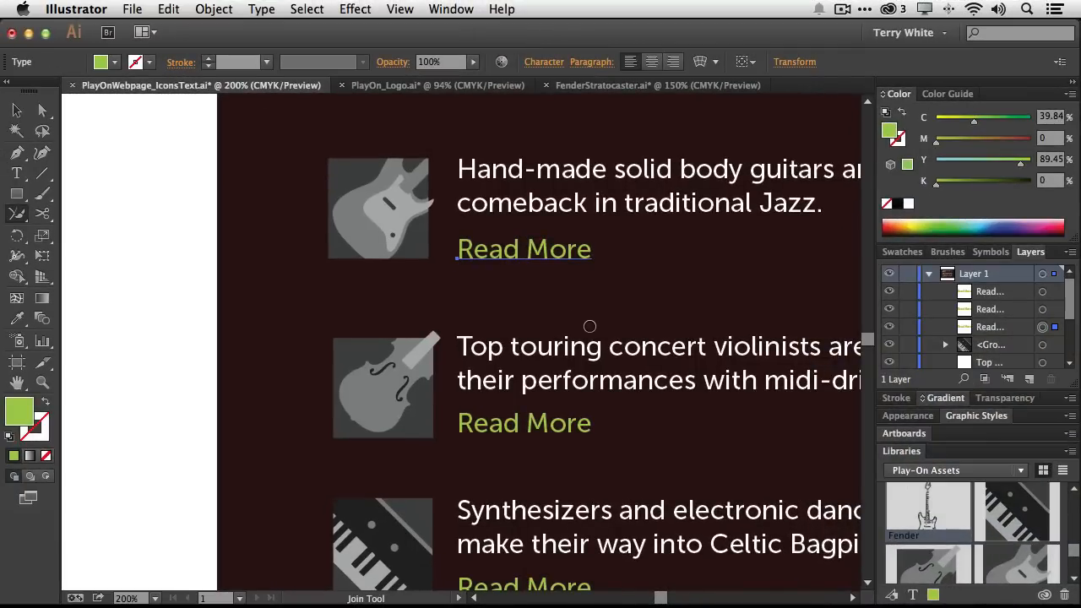
Narrow the guitar headline's text frame from its top-left corner and set the frame's height to auto-size to its text
scroll(612, 326, "right", 5)
scroll(617, 326, "up", 2)
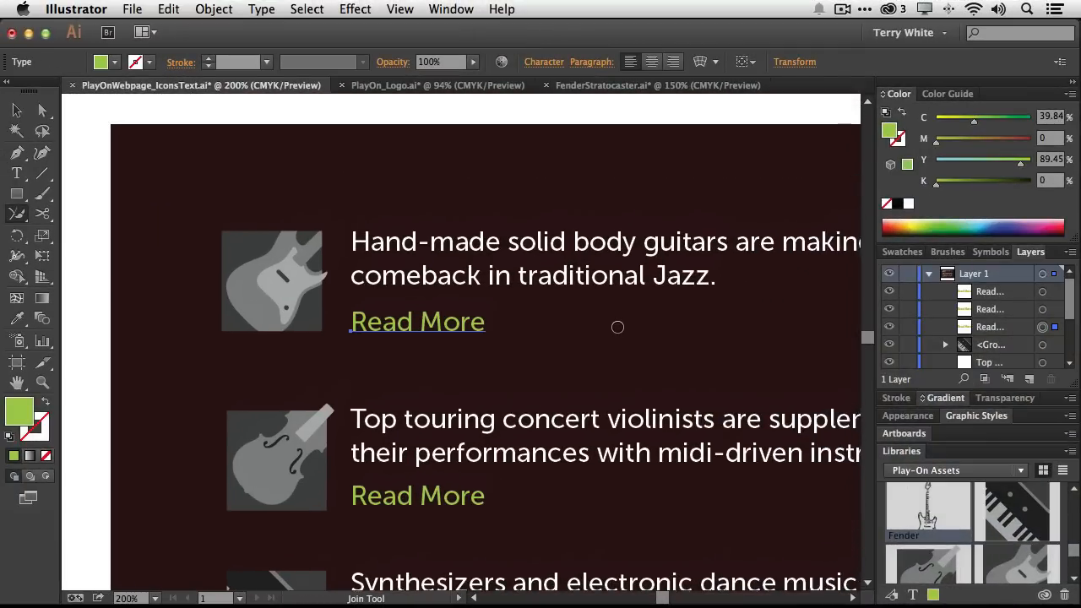
scroll(622, 327, "right", 2)
left_click(17, 110)
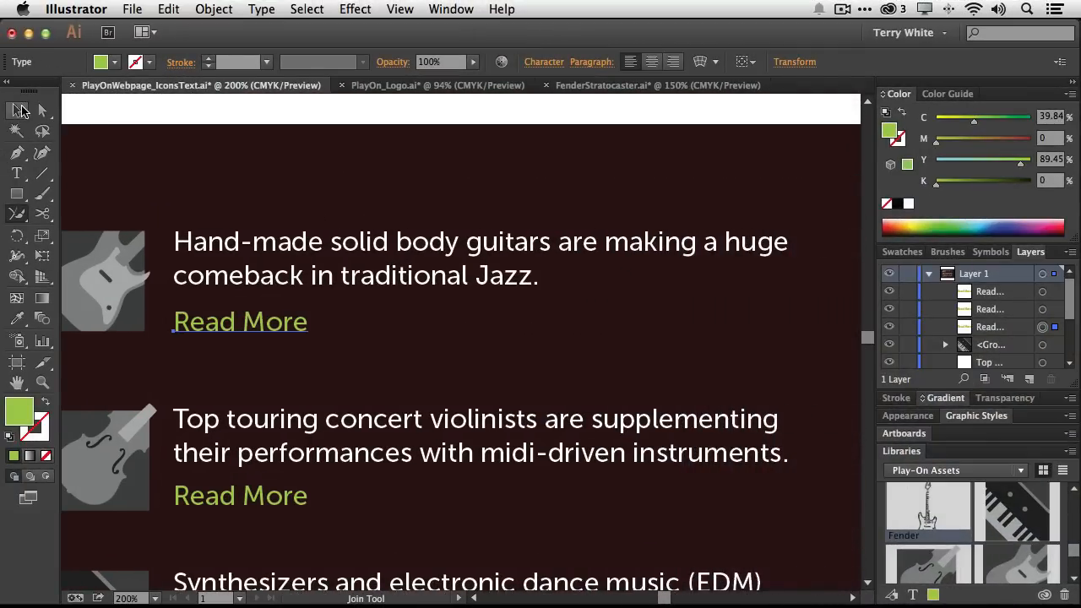
left_click(265, 243)
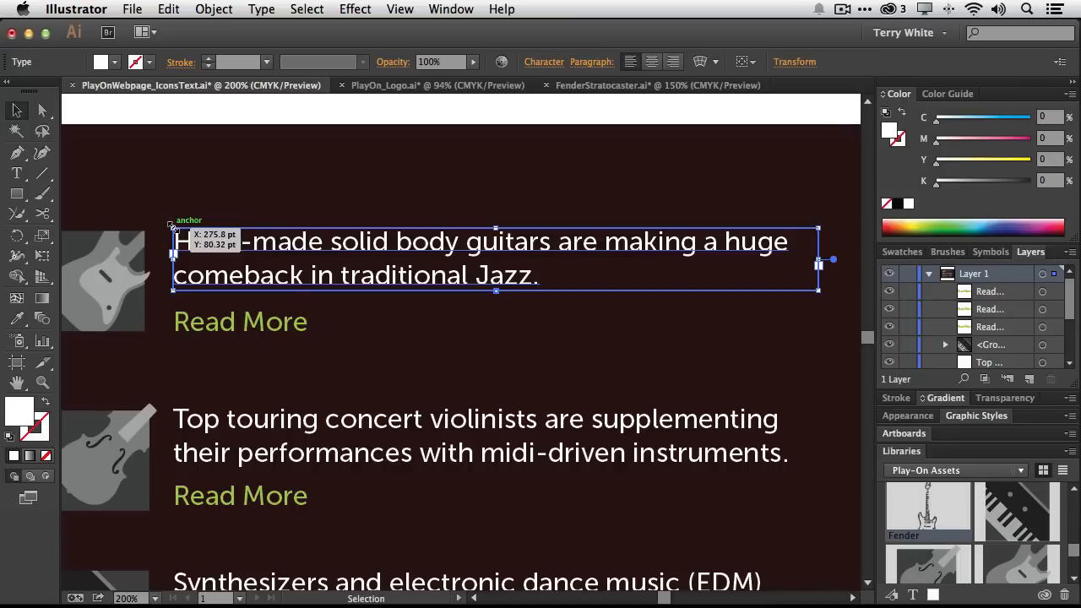
left_click_drag(171, 226, 597, 150)
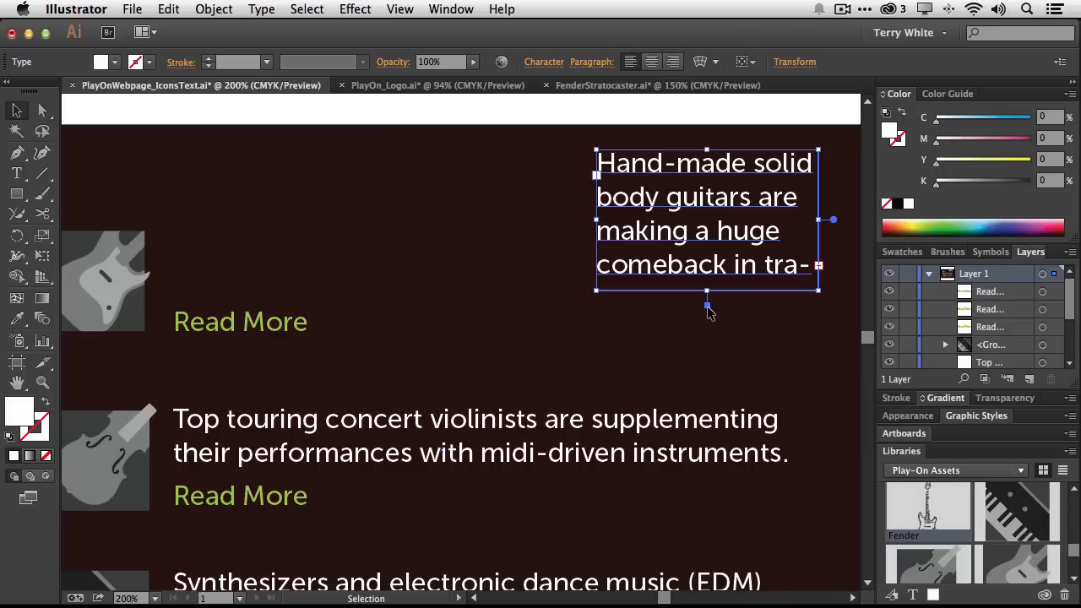
double_click(707, 306)
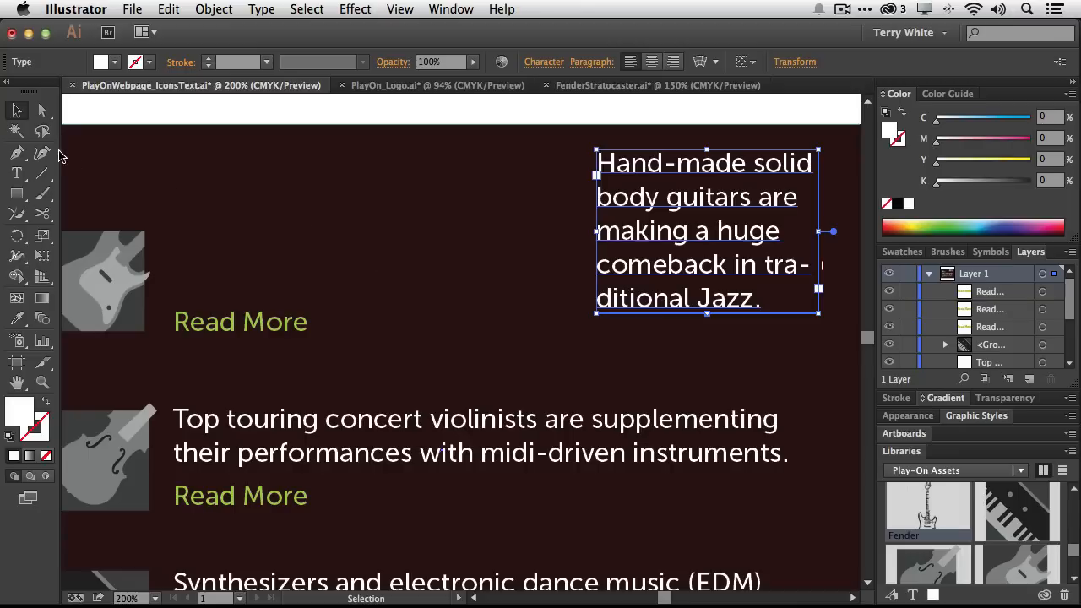
Append the words 'So if I type more text the' to the end of the guitar headline with the Type tool
left_click(17, 173)
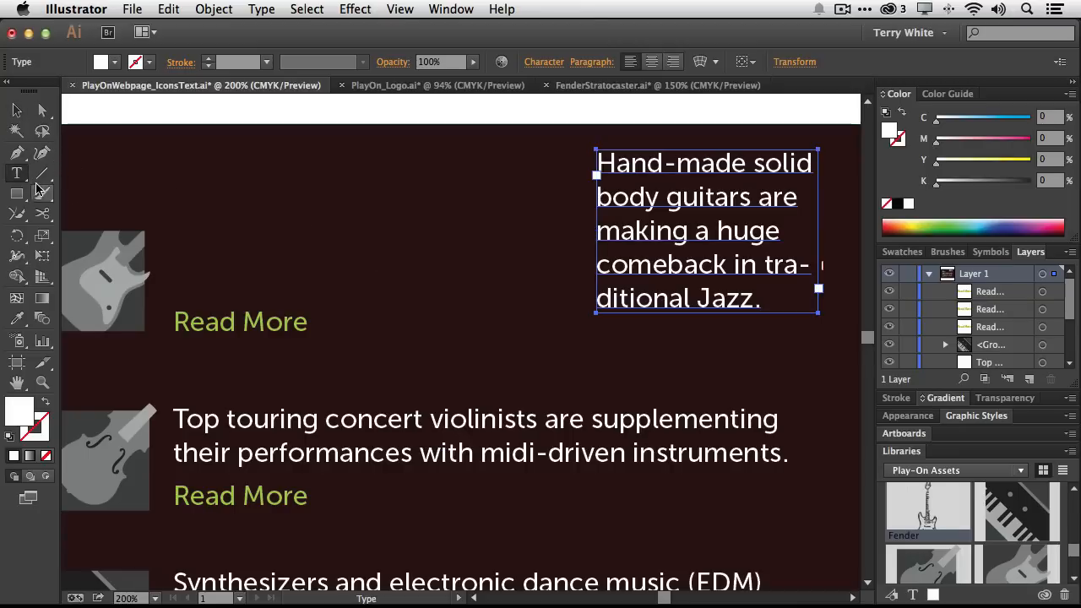
left_click(765, 297)
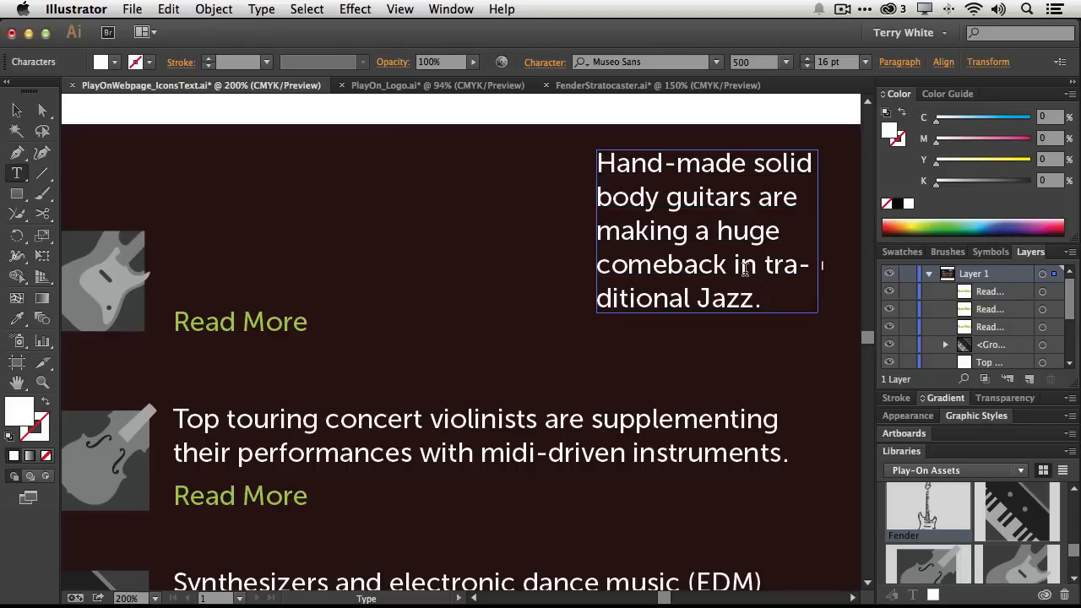
type("So")
type(" if")
type(" I t")
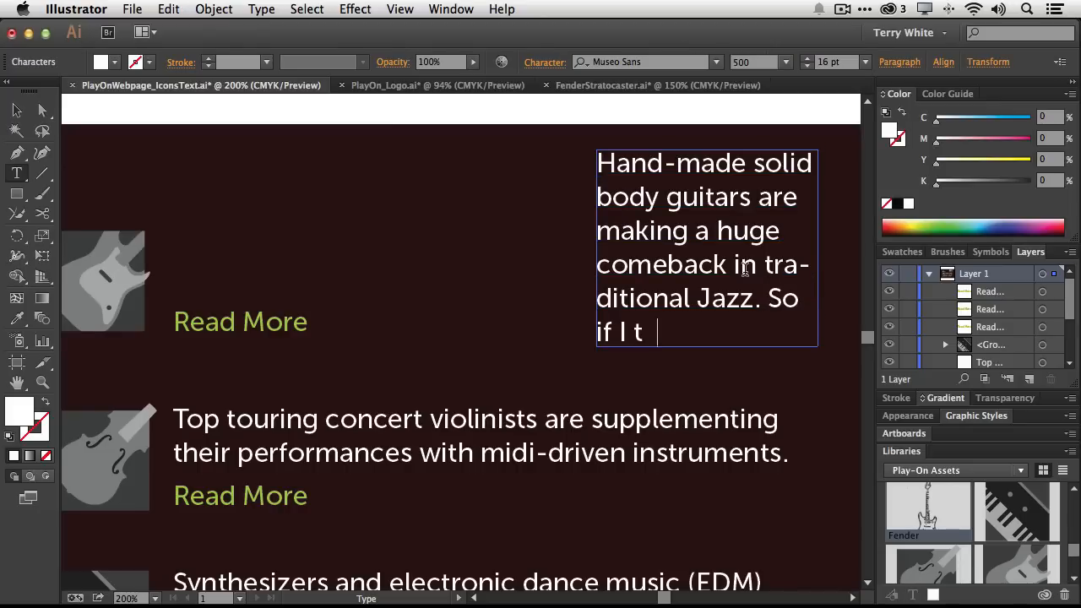
type("ype more te")
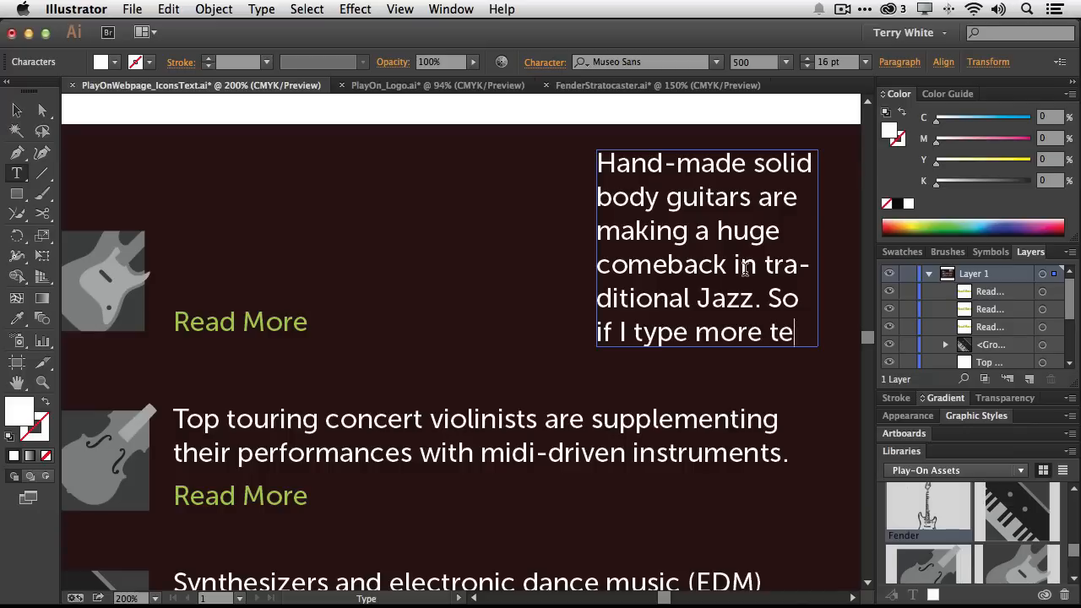
type("xt the")
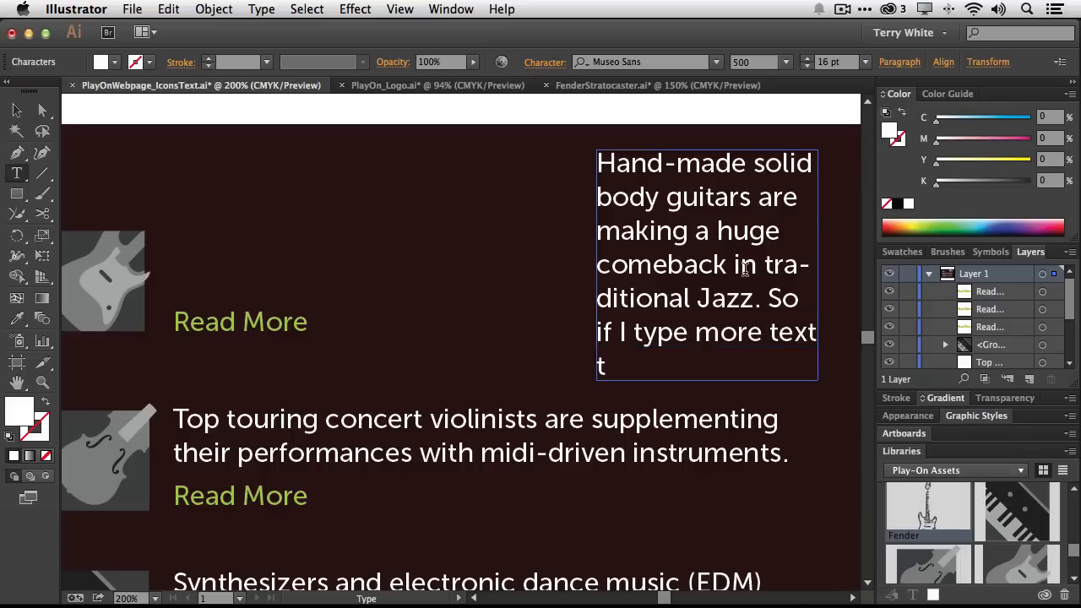